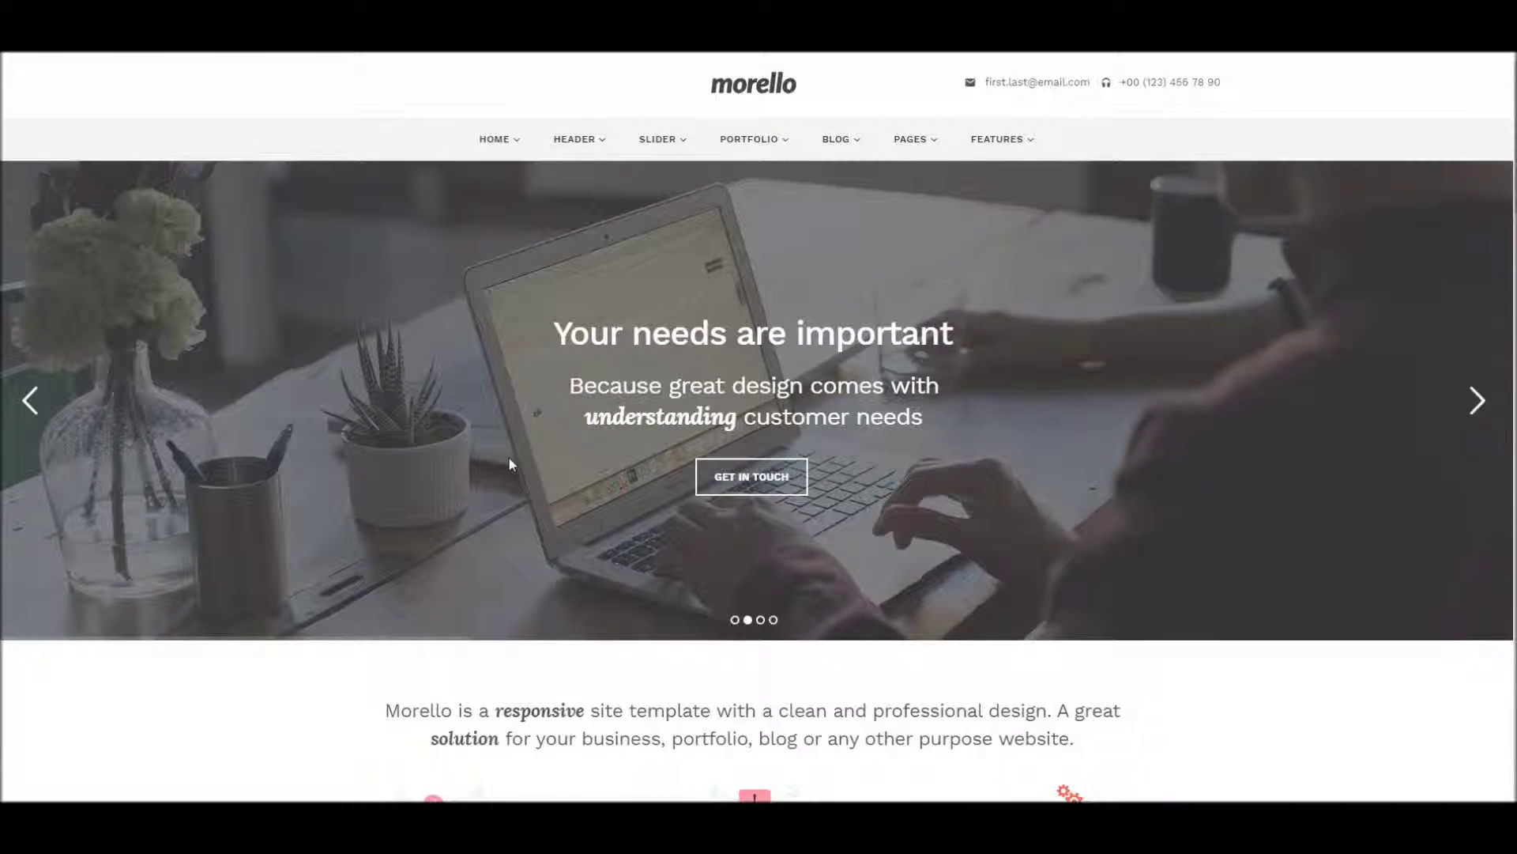
# Look over the Morello demo home page from the slider down to the features section.
pyautogui.scroll(-10, 509, 457)
pyautogui.scroll(6, 509, 457)
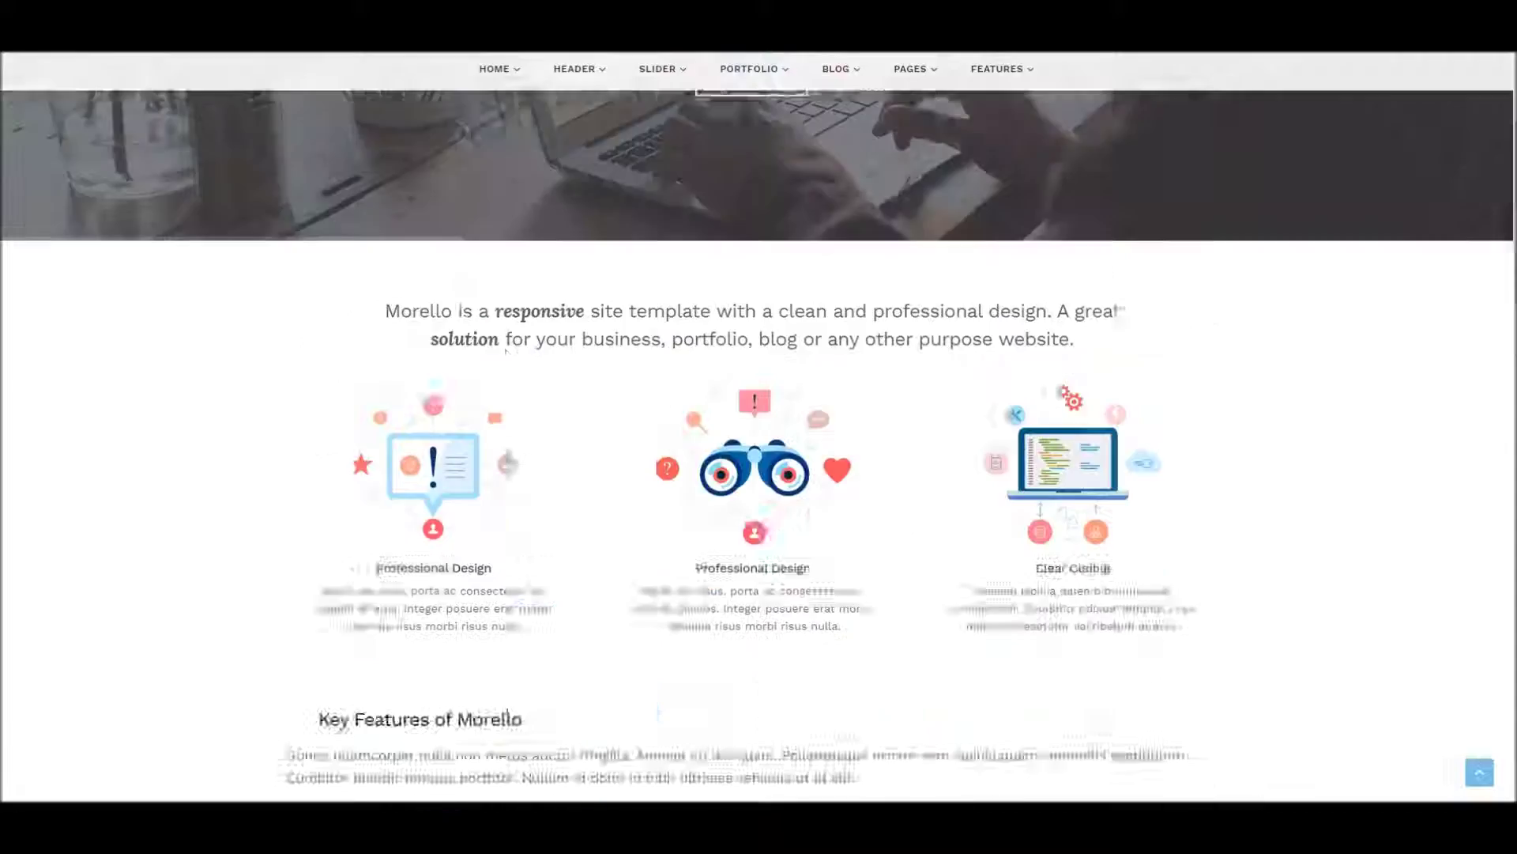
pyautogui.scroll(5, 505, 457)
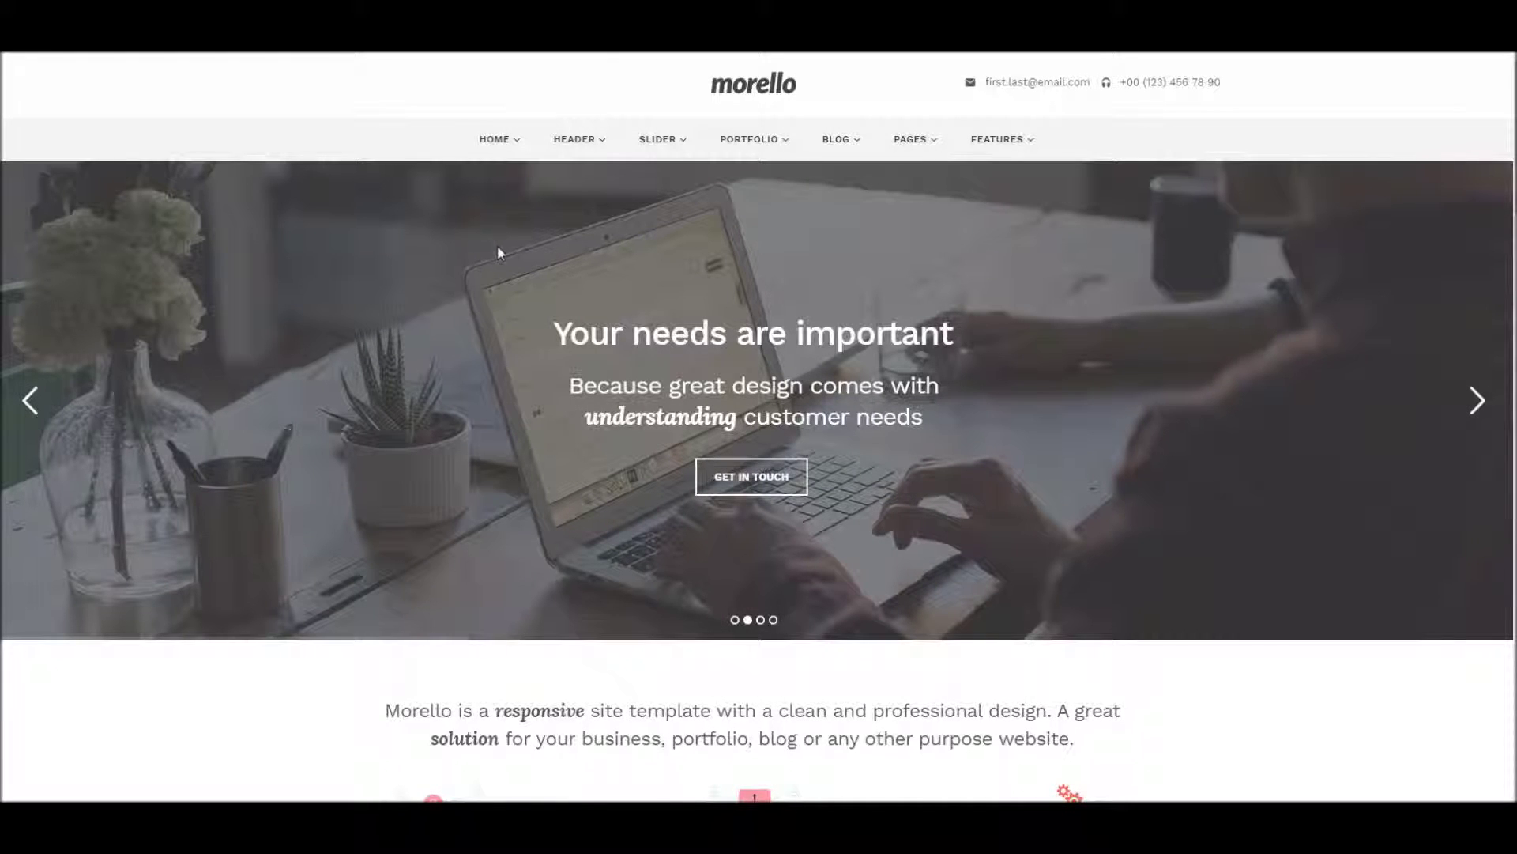
pyautogui.scroll(-4, 746, 388)
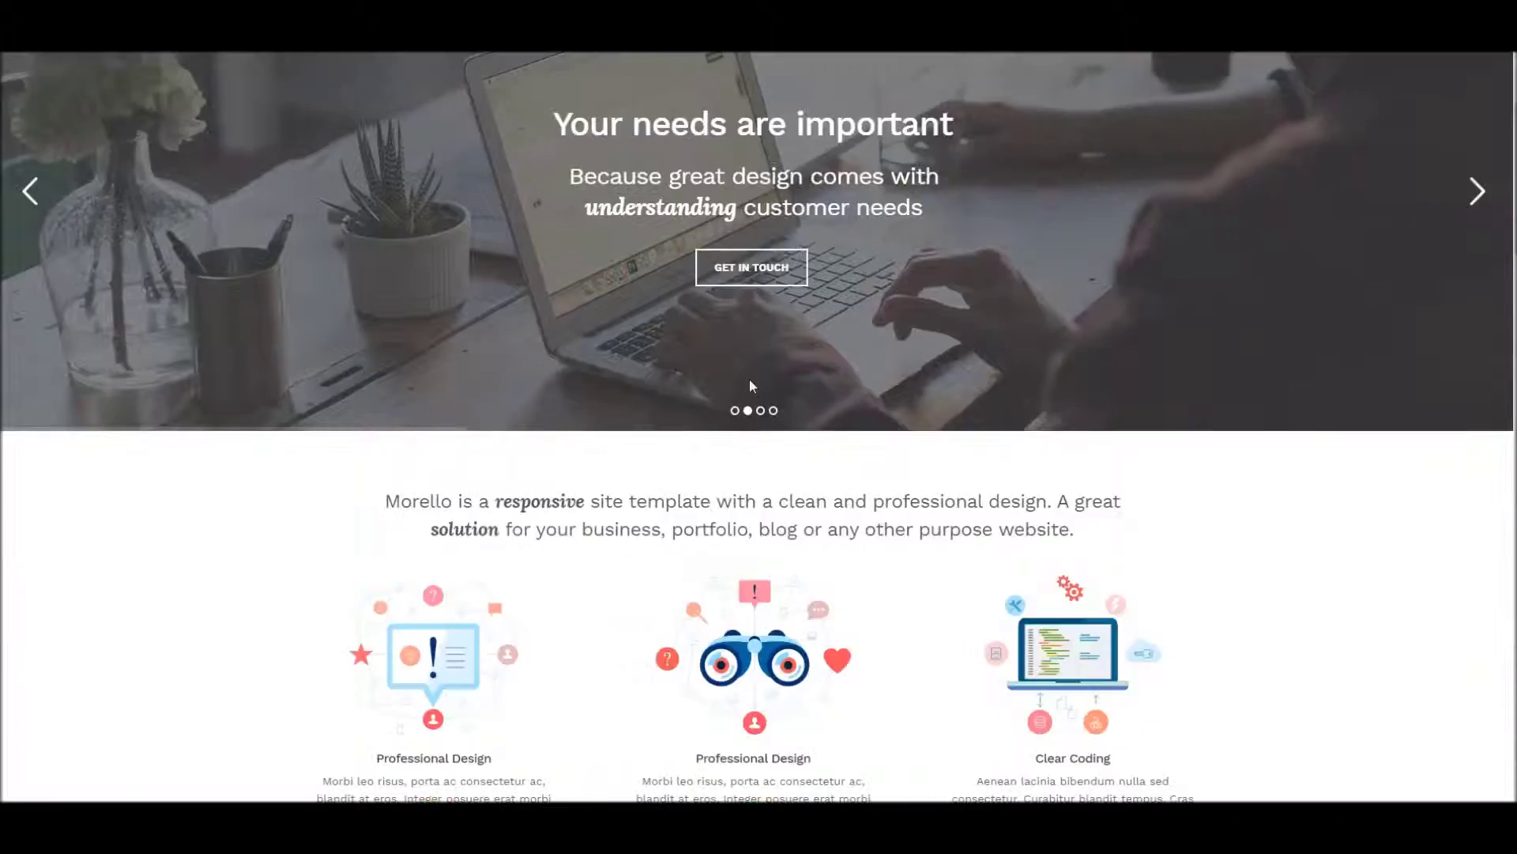
pyautogui.scroll(4, 746, 389)
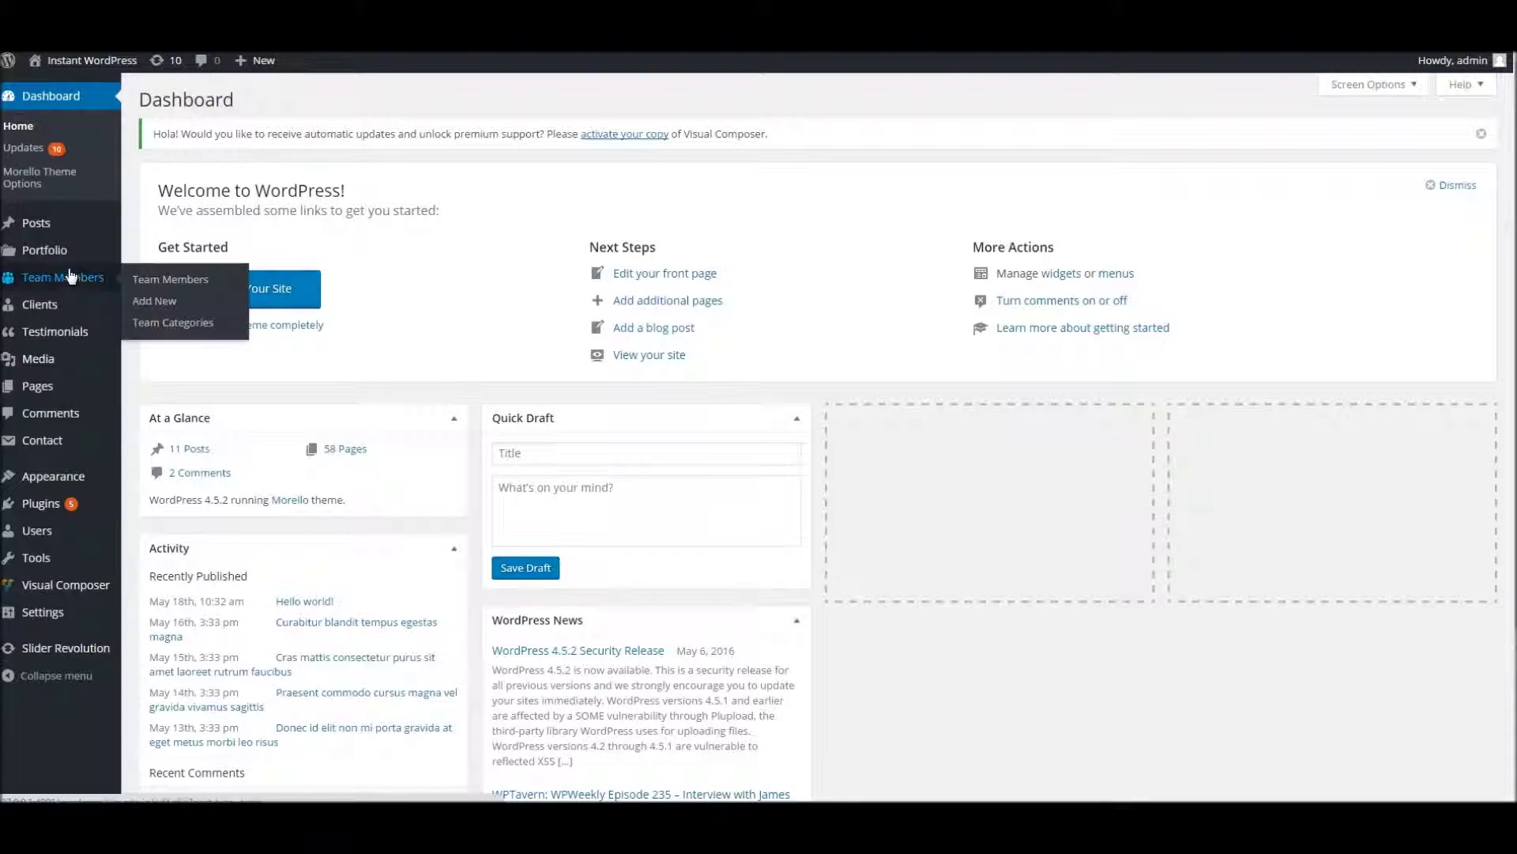
# Create a new WordPress page titled "Dans Page" and place the cursor in its content area.
pyautogui.moveTo(70, 387)
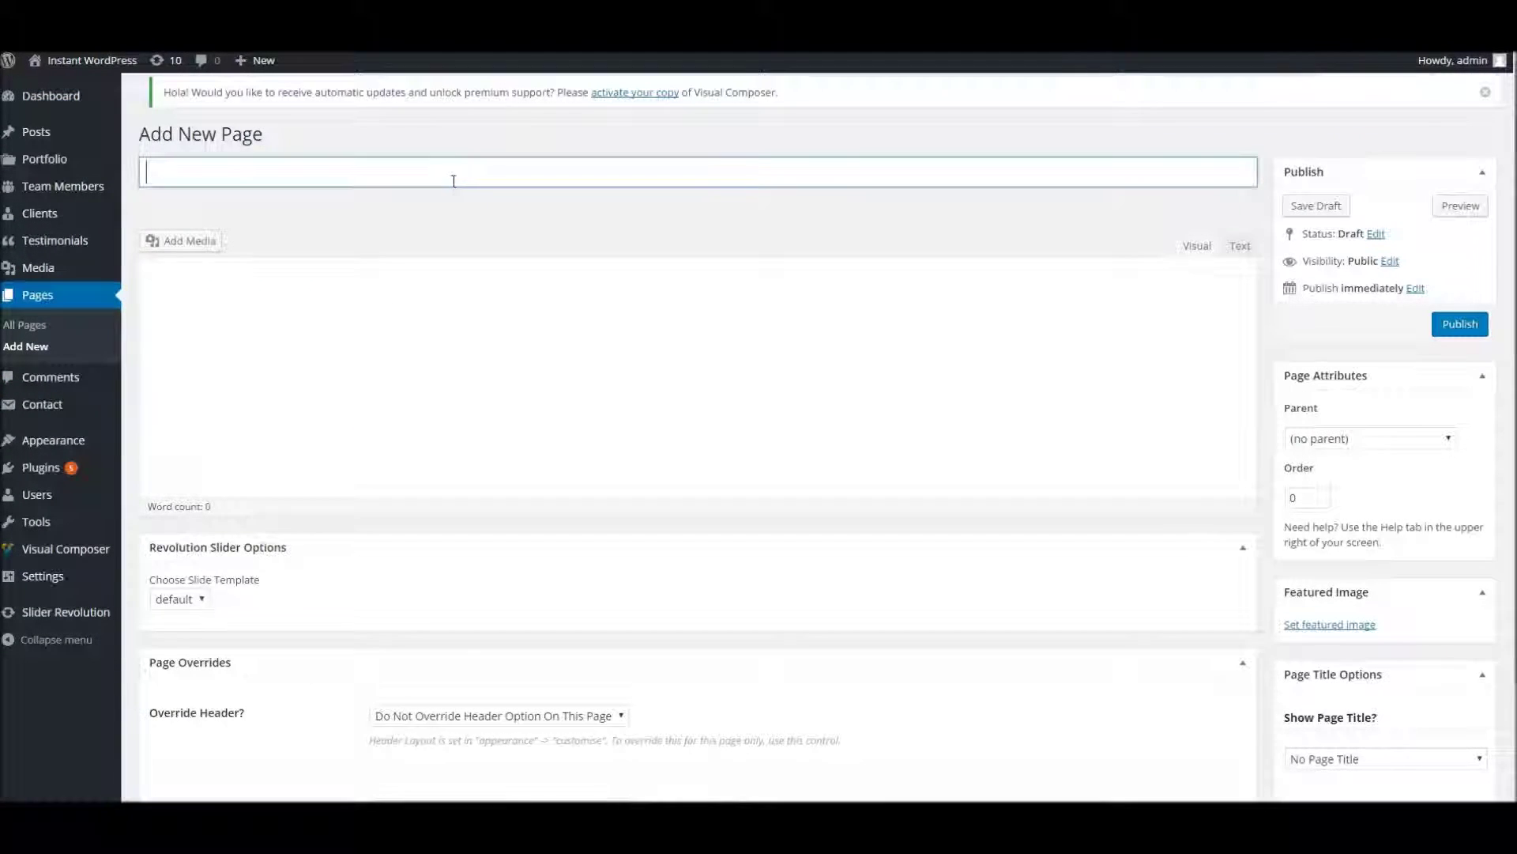
pyautogui.write('Dans Page')
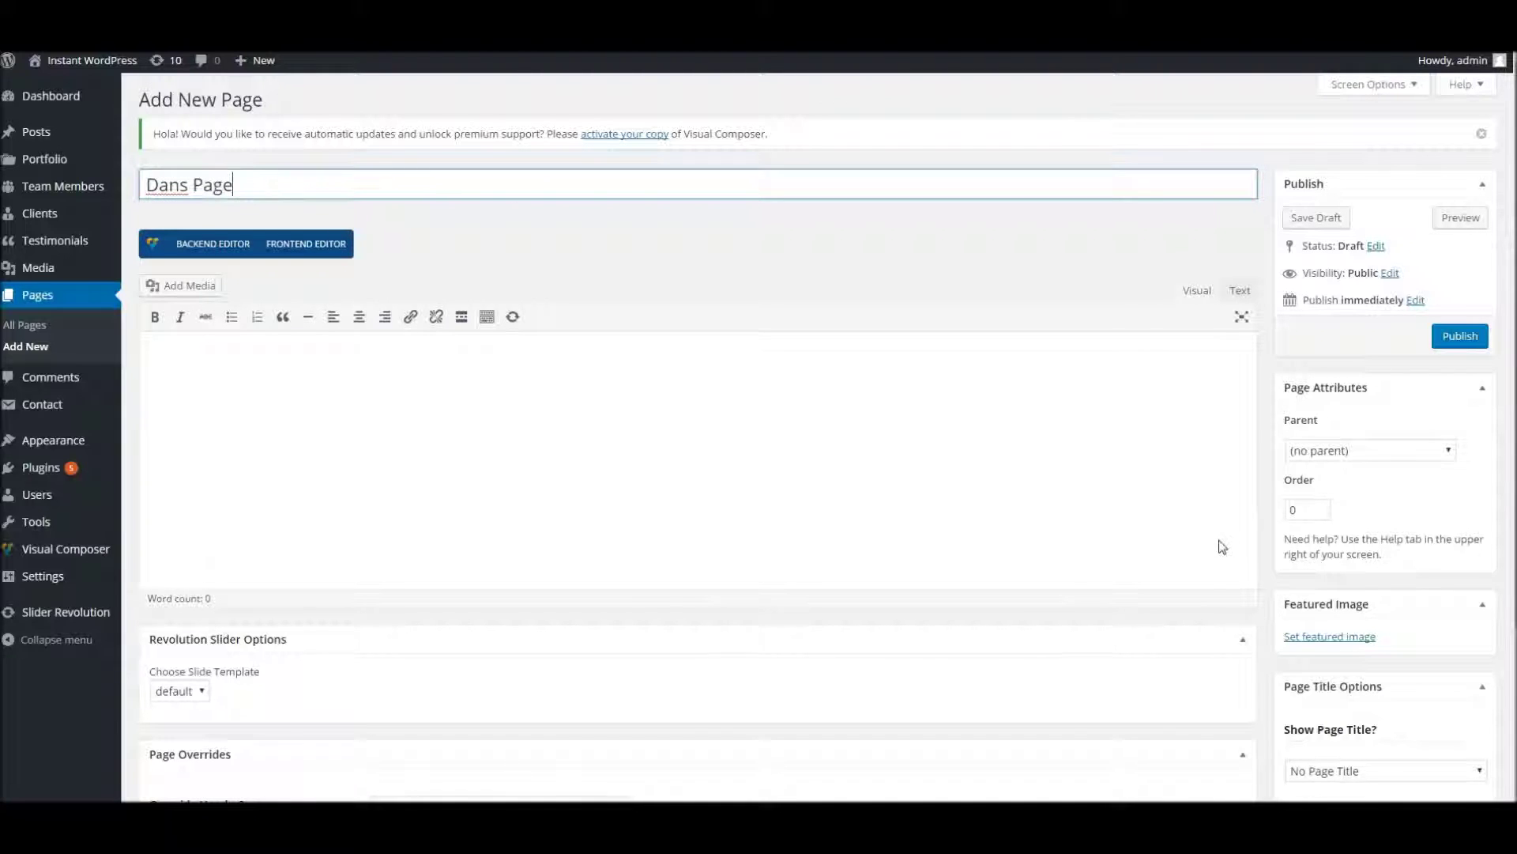
pyautogui.click(822, 457)
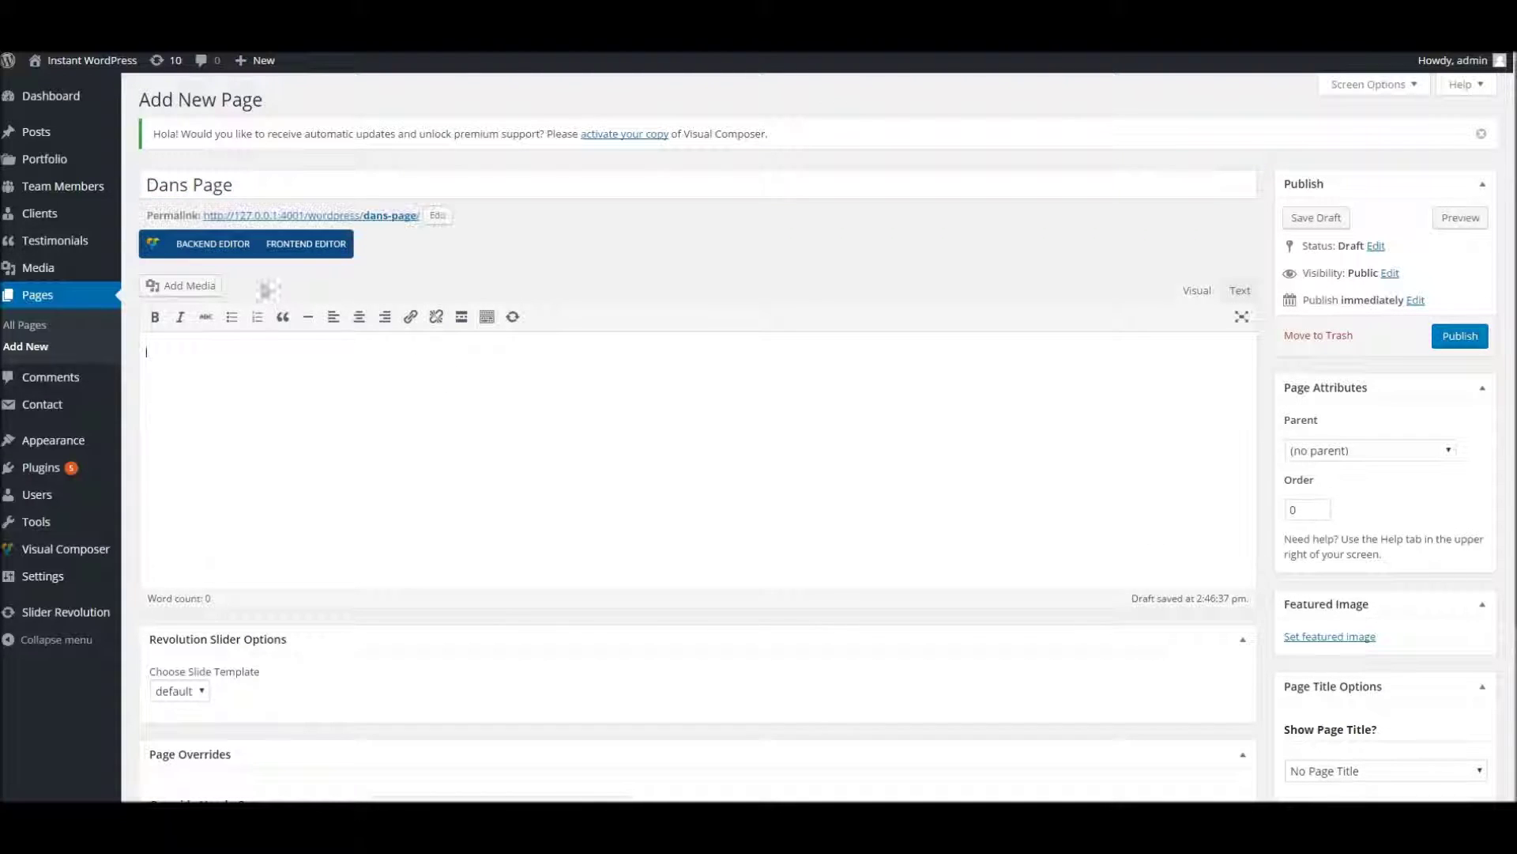
# Switch the page to the backend editor and add a Revolution Slider 5 element using the #4 Fullscreen Slider.
pyautogui.scroll(-2, 474, 293)
pyautogui.scroll(1, 287, 212)
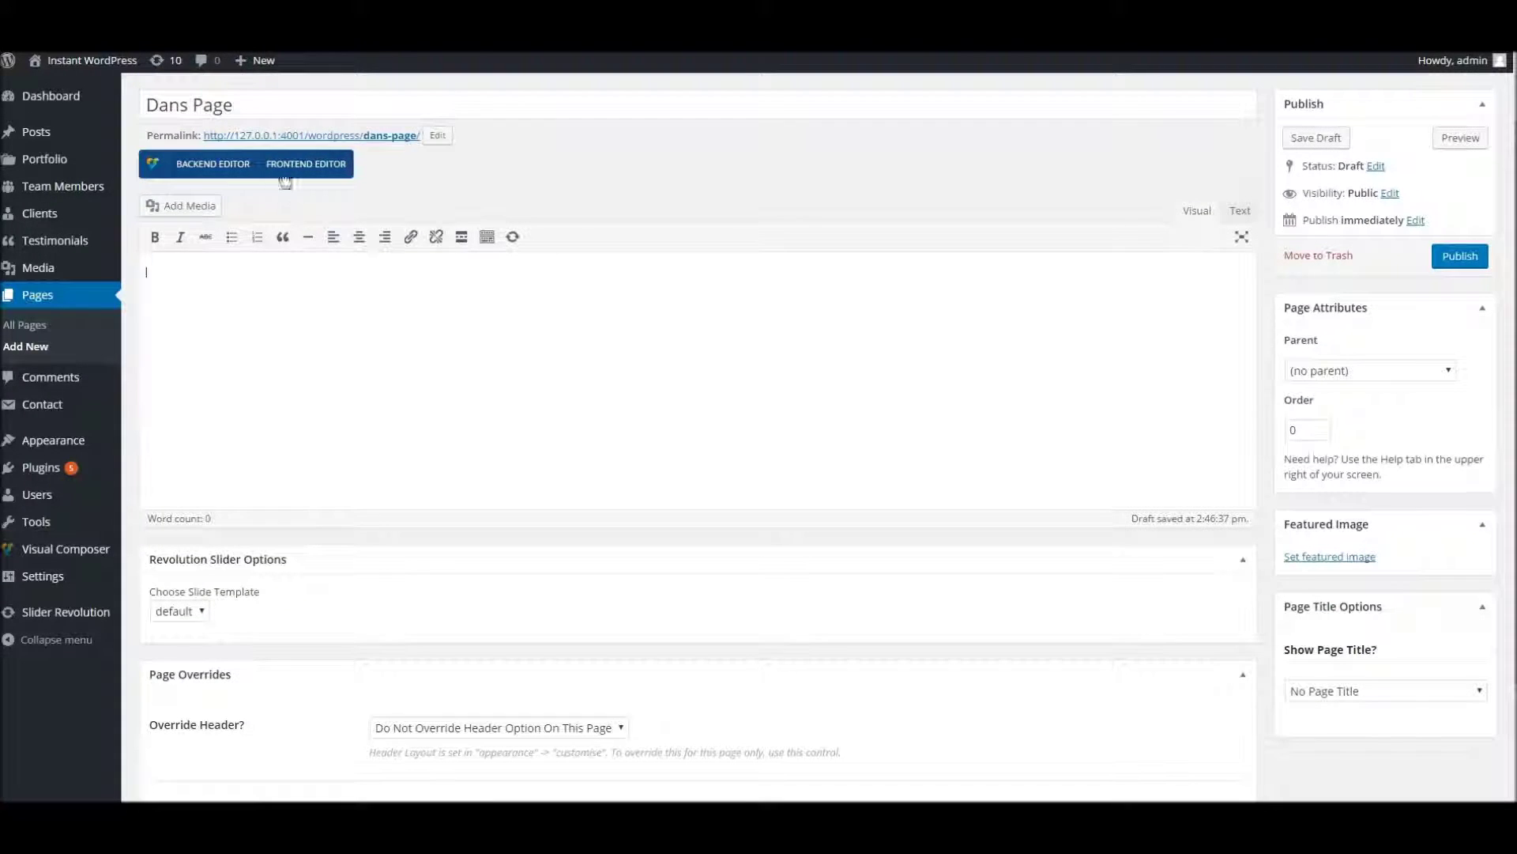
pyautogui.click(227, 175)
pyautogui.click(216, 249)
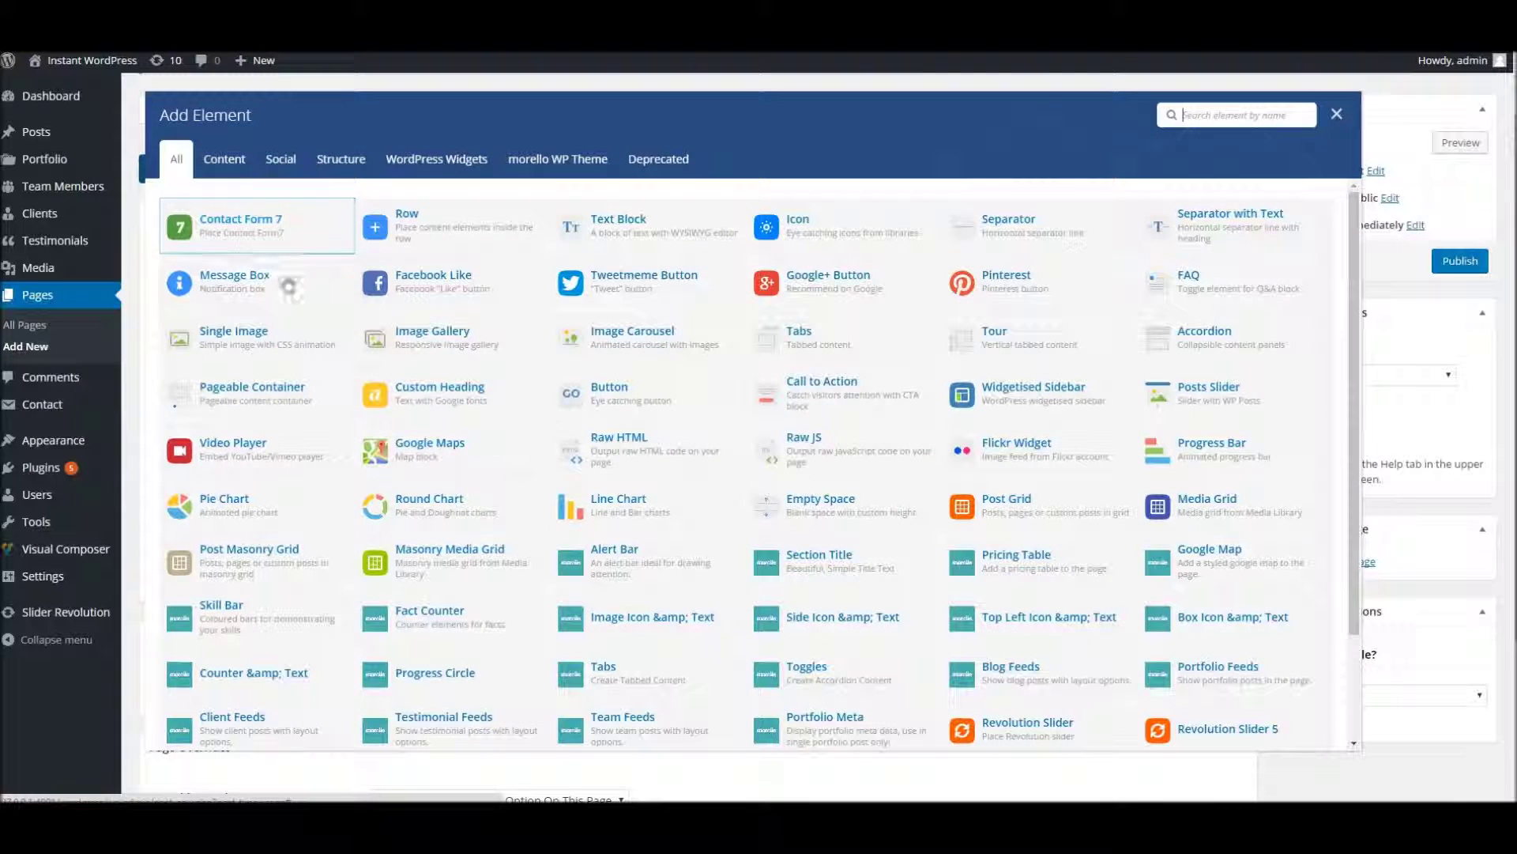
pyautogui.scroll(-1, 767, 515)
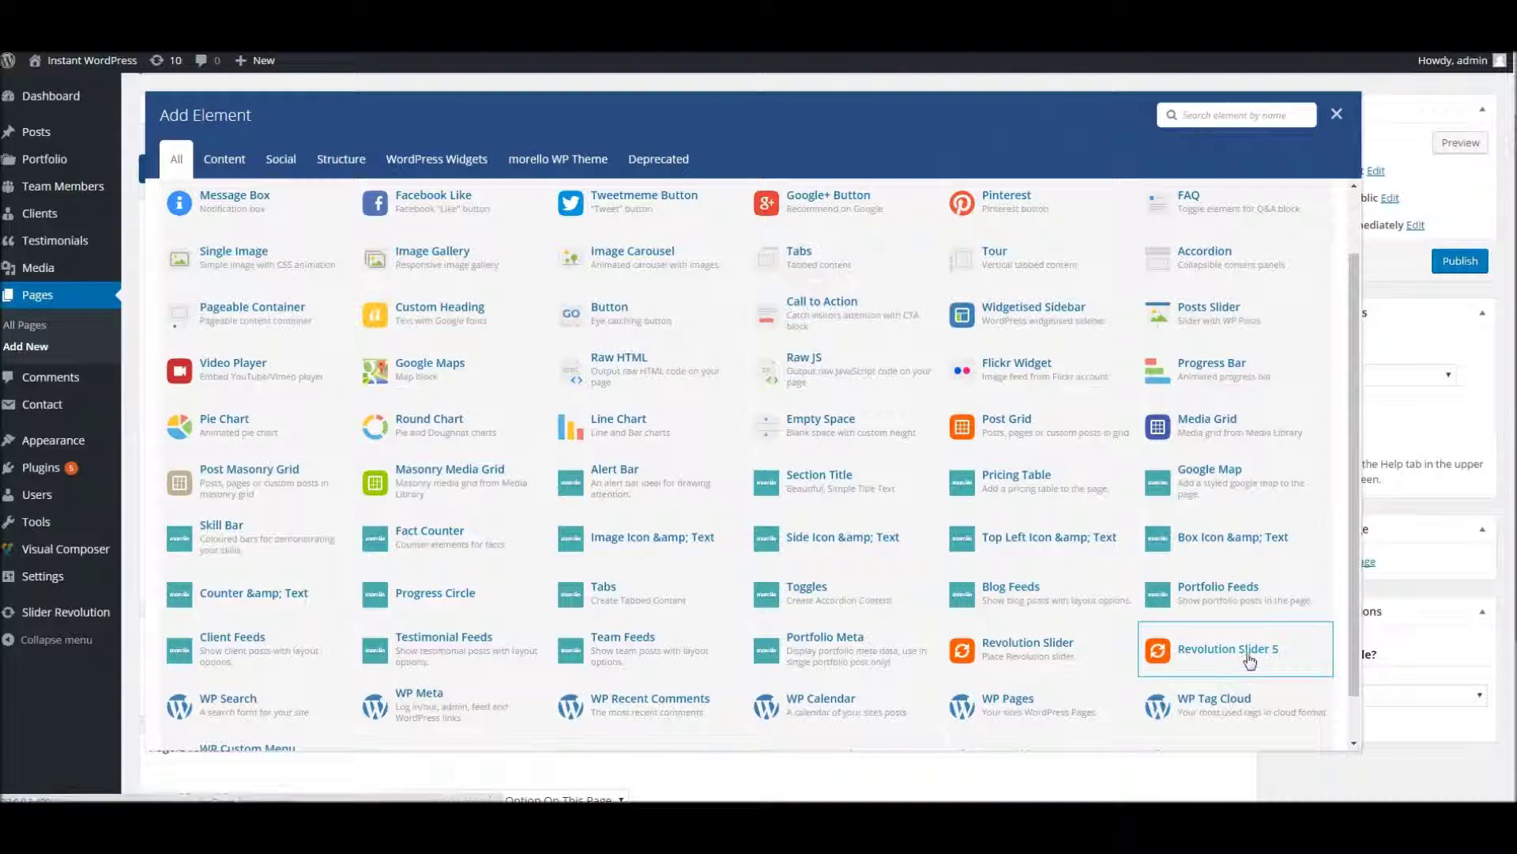
pyautogui.click(1238, 662)
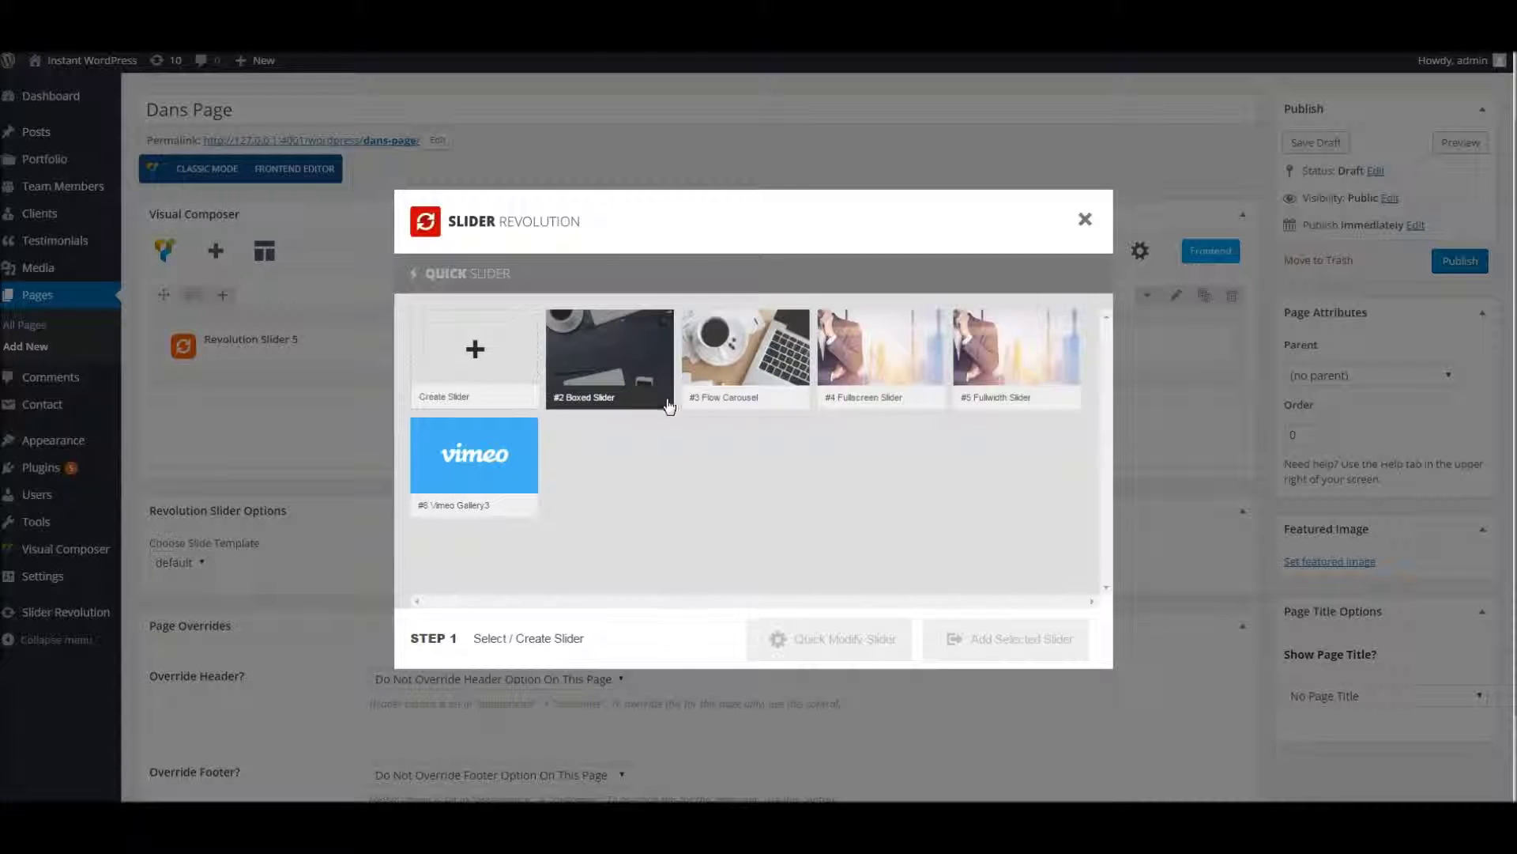
pyautogui.click(880, 370)
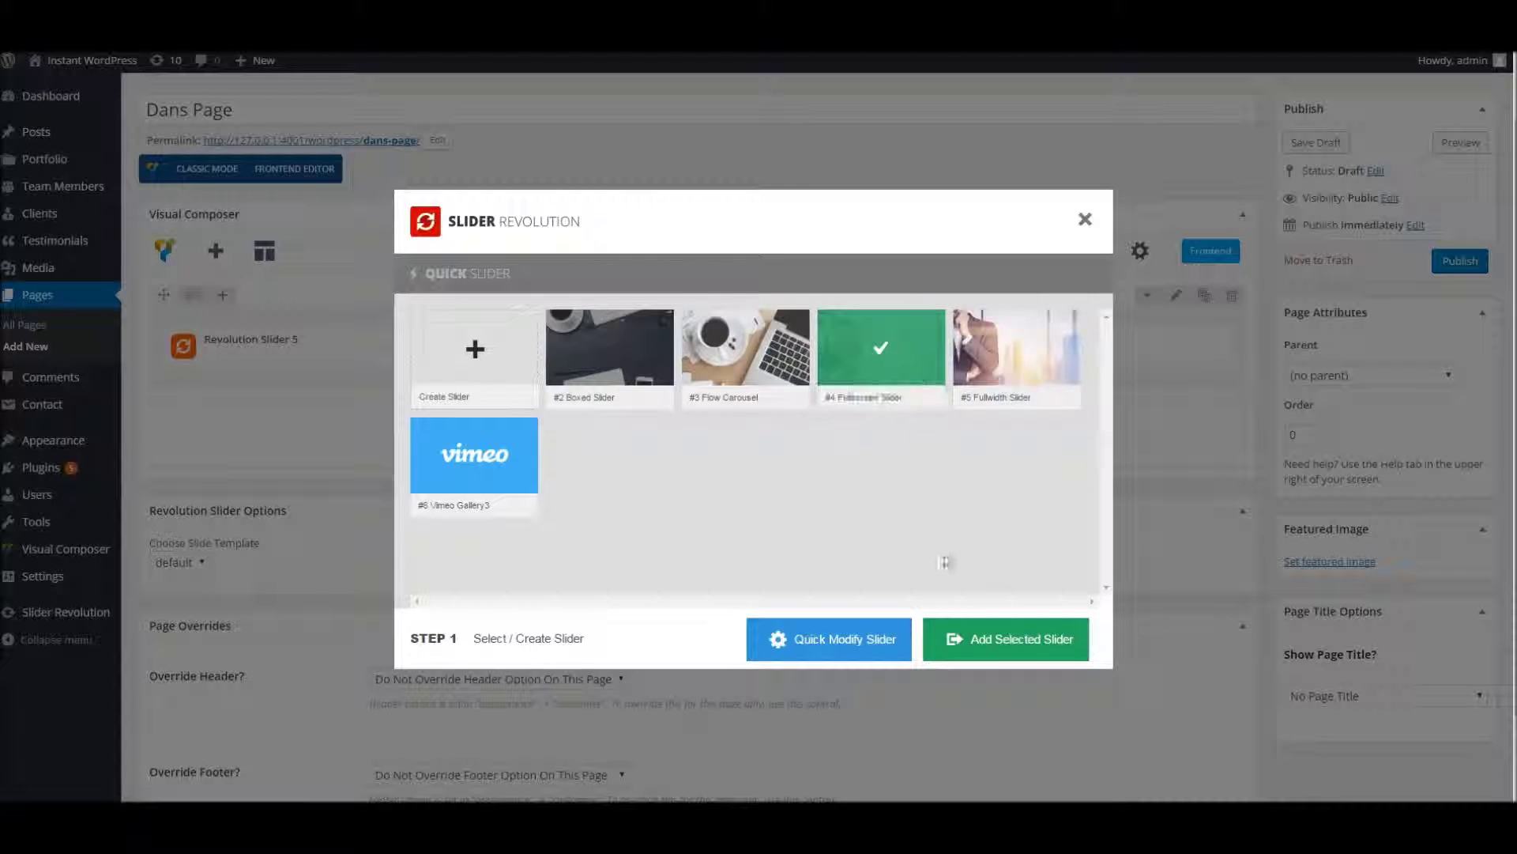
pyautogui.click(981, 647)
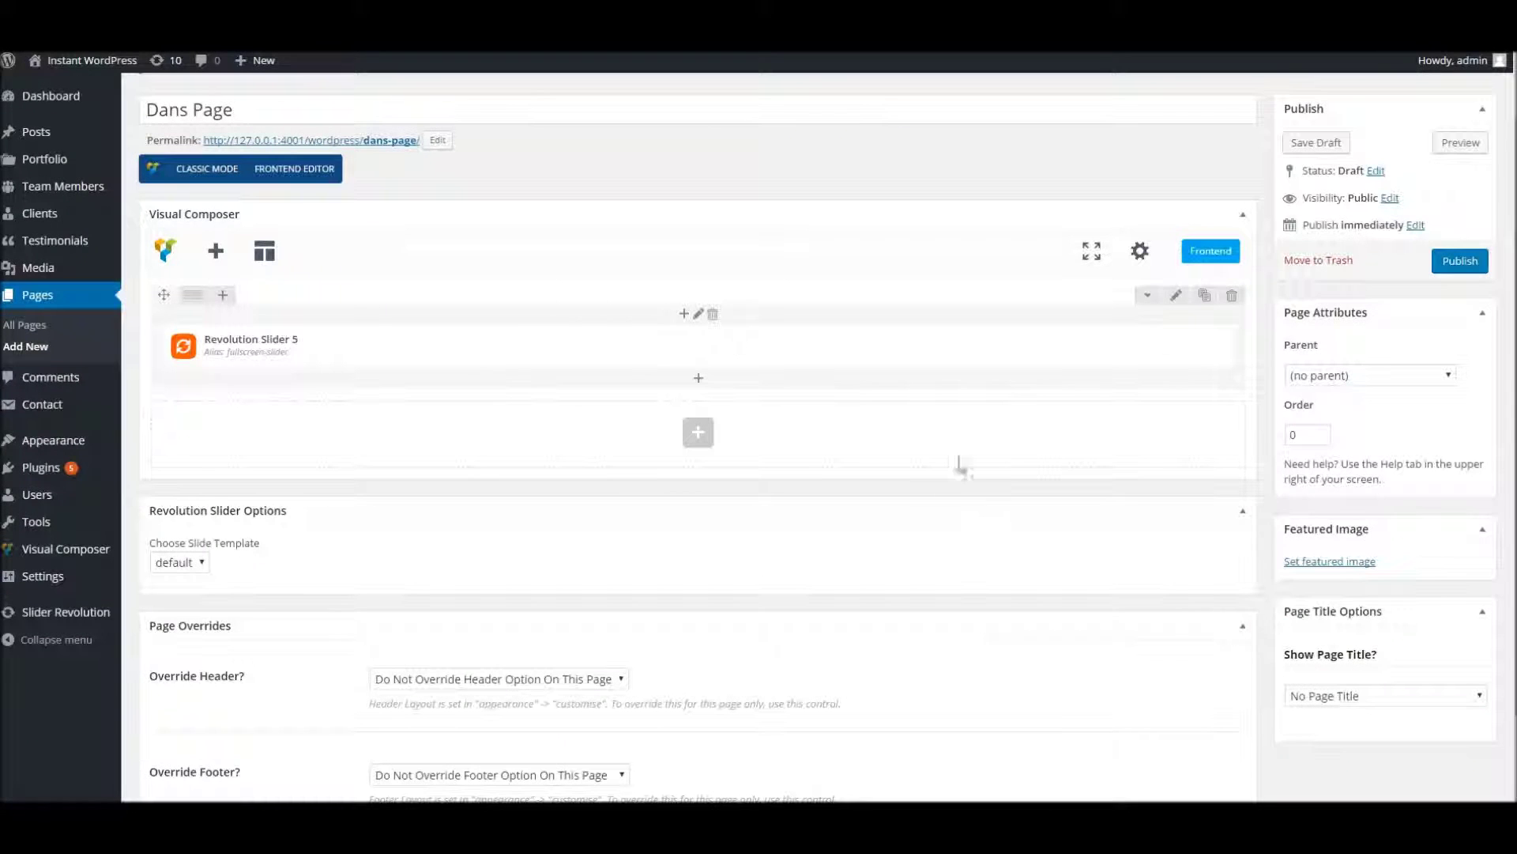
# Publish the page and open its permalink in a new browser tab.
pyautogui.click(1440, 261)
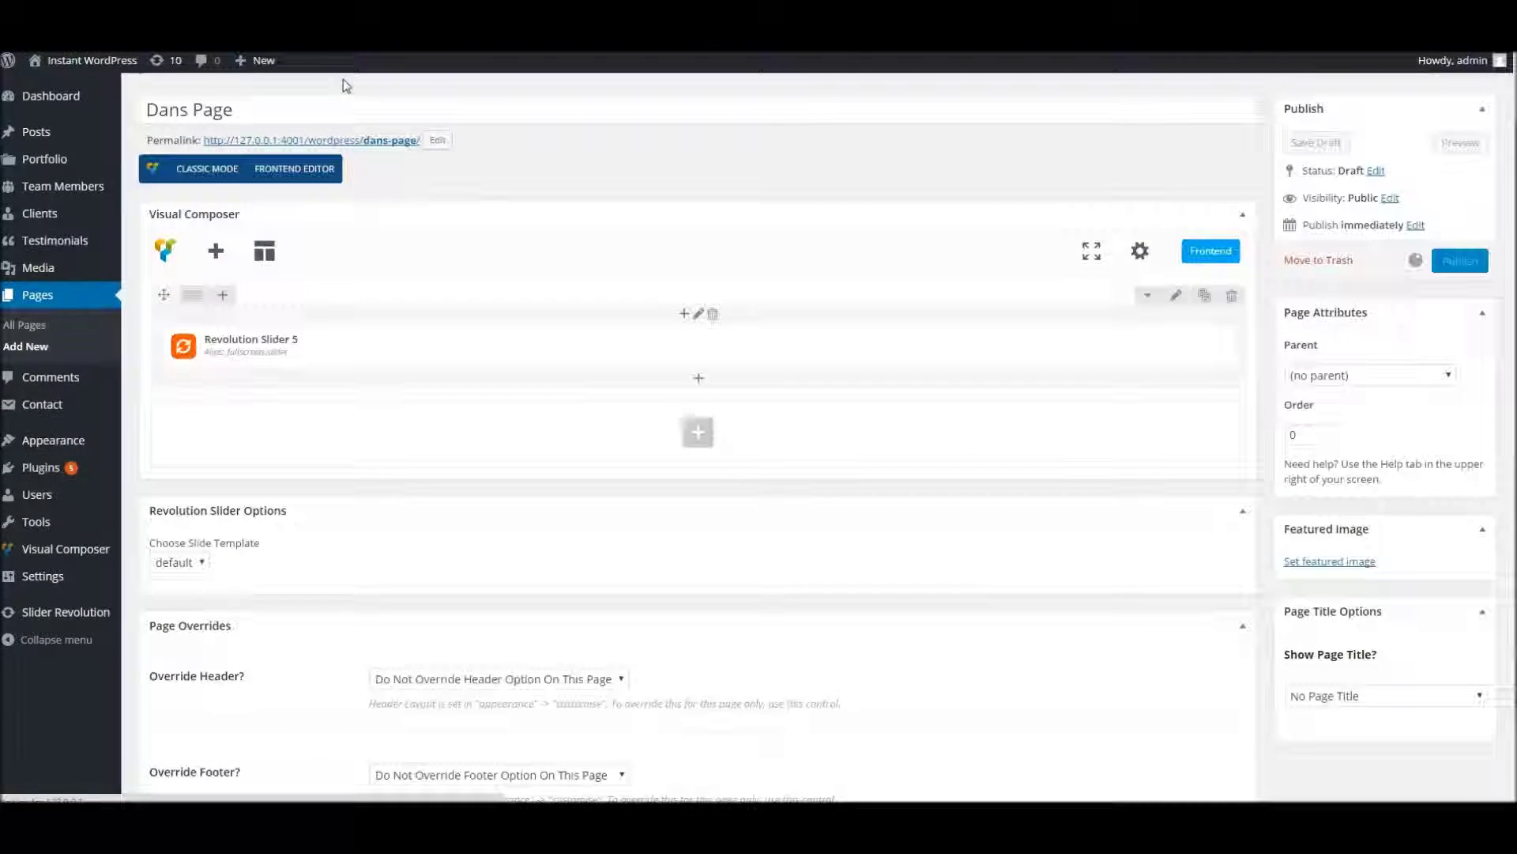
pyautogui.rightClick(368, 264)
pyautogui.click(381, 275)
pyautogui.hotkey('ctrl', 'Tab')
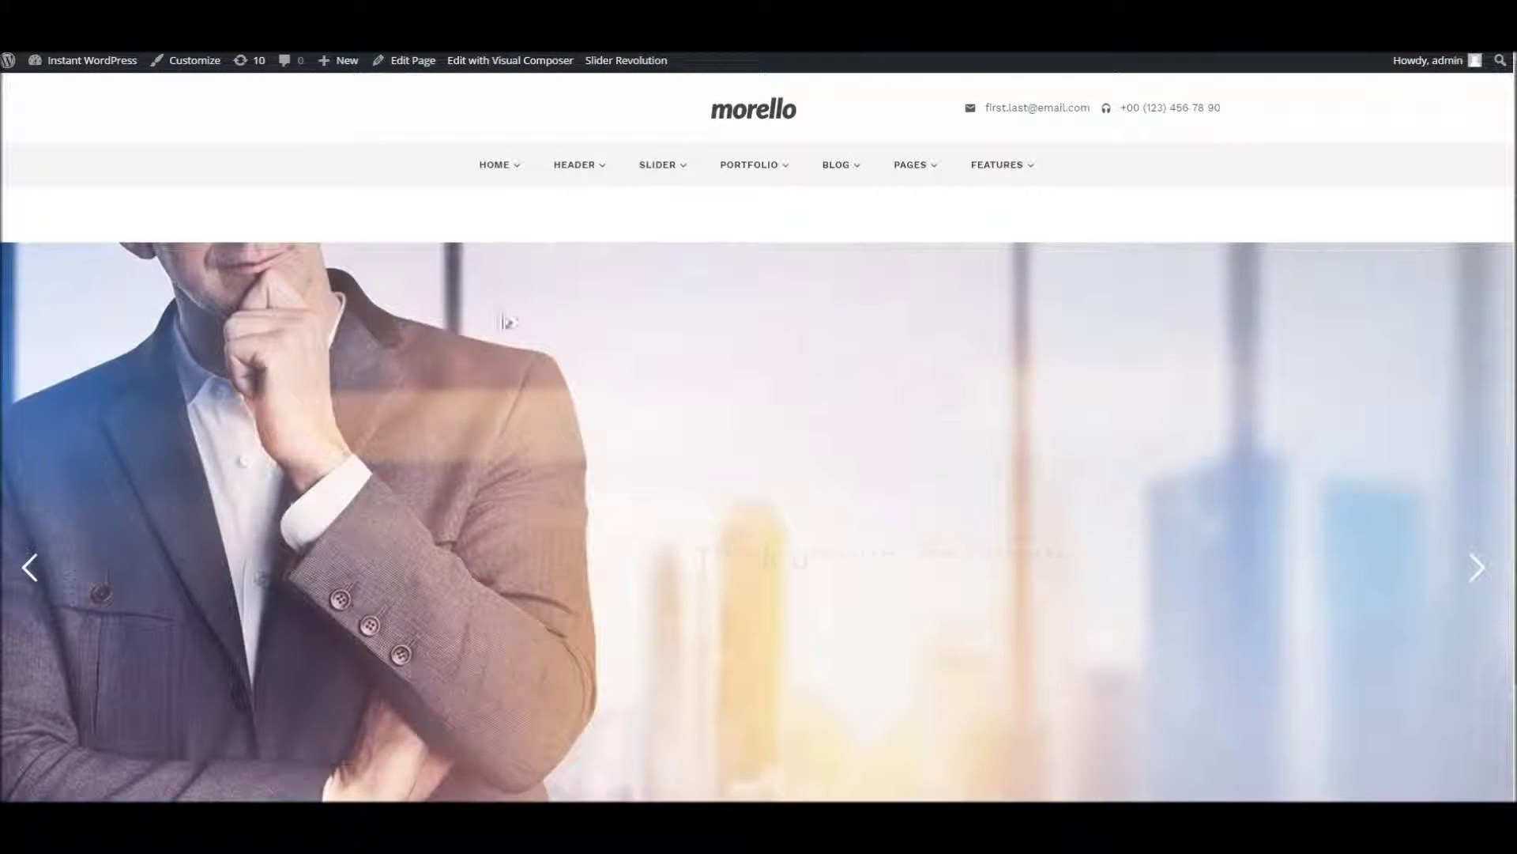
# Examine the spacing above and below the fullscreen slider on the published page.
pyautogui.scroll(-2, 536, 335)
pyautogui.scroll(2, 534, 329)
pyautogui.scroll(-2, 536, 329)
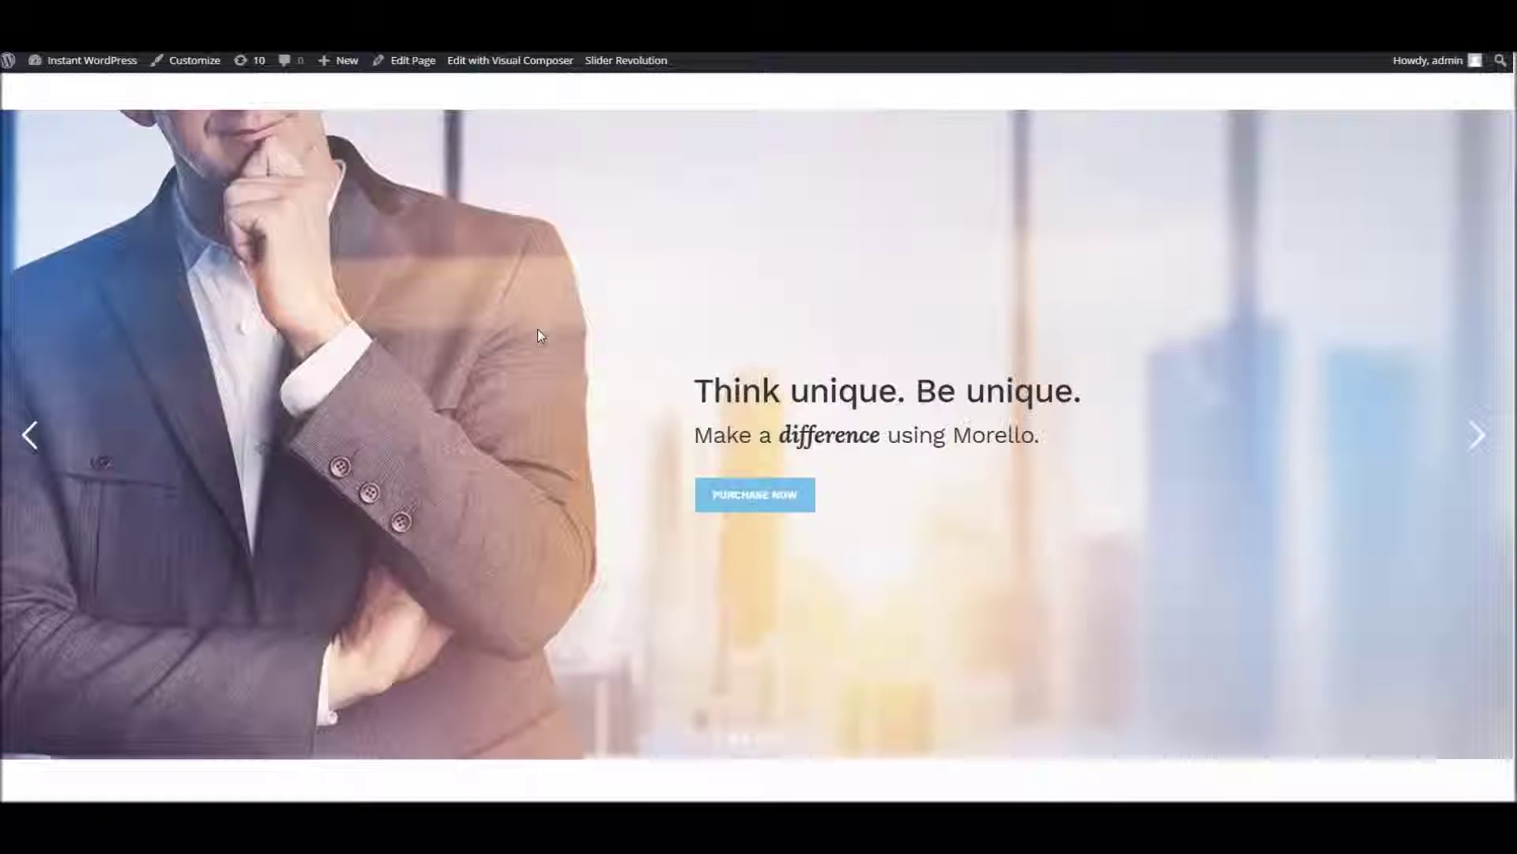
pyautogui.scroll(1, 537, 330)
pyautogui.scroll(-1, 537, 330)
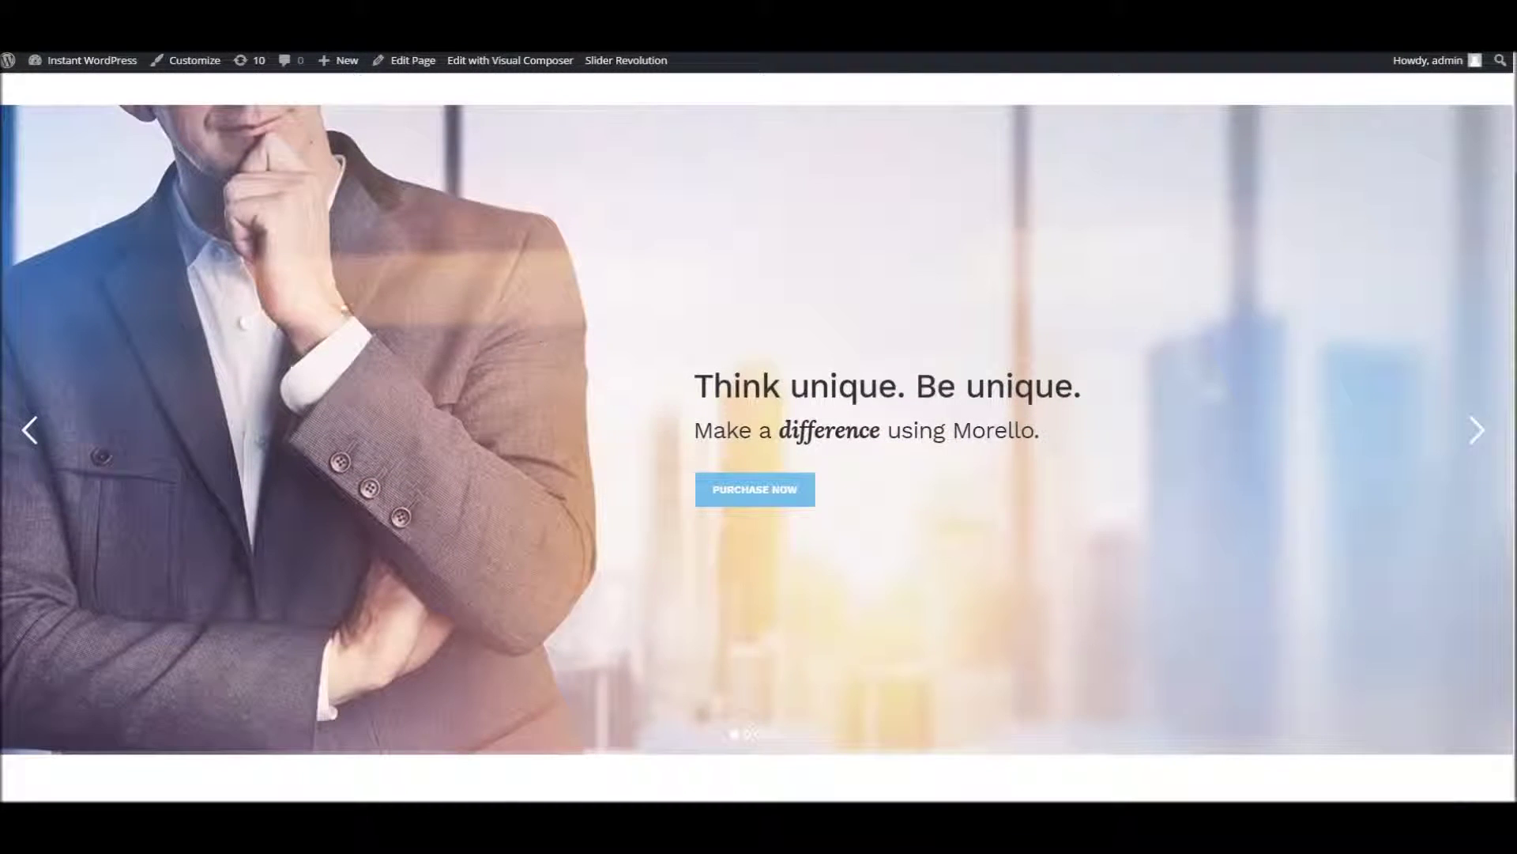
pyautogui.scroll(2, 340, 333)
pyautogui.scroll(-2, 381, 331)
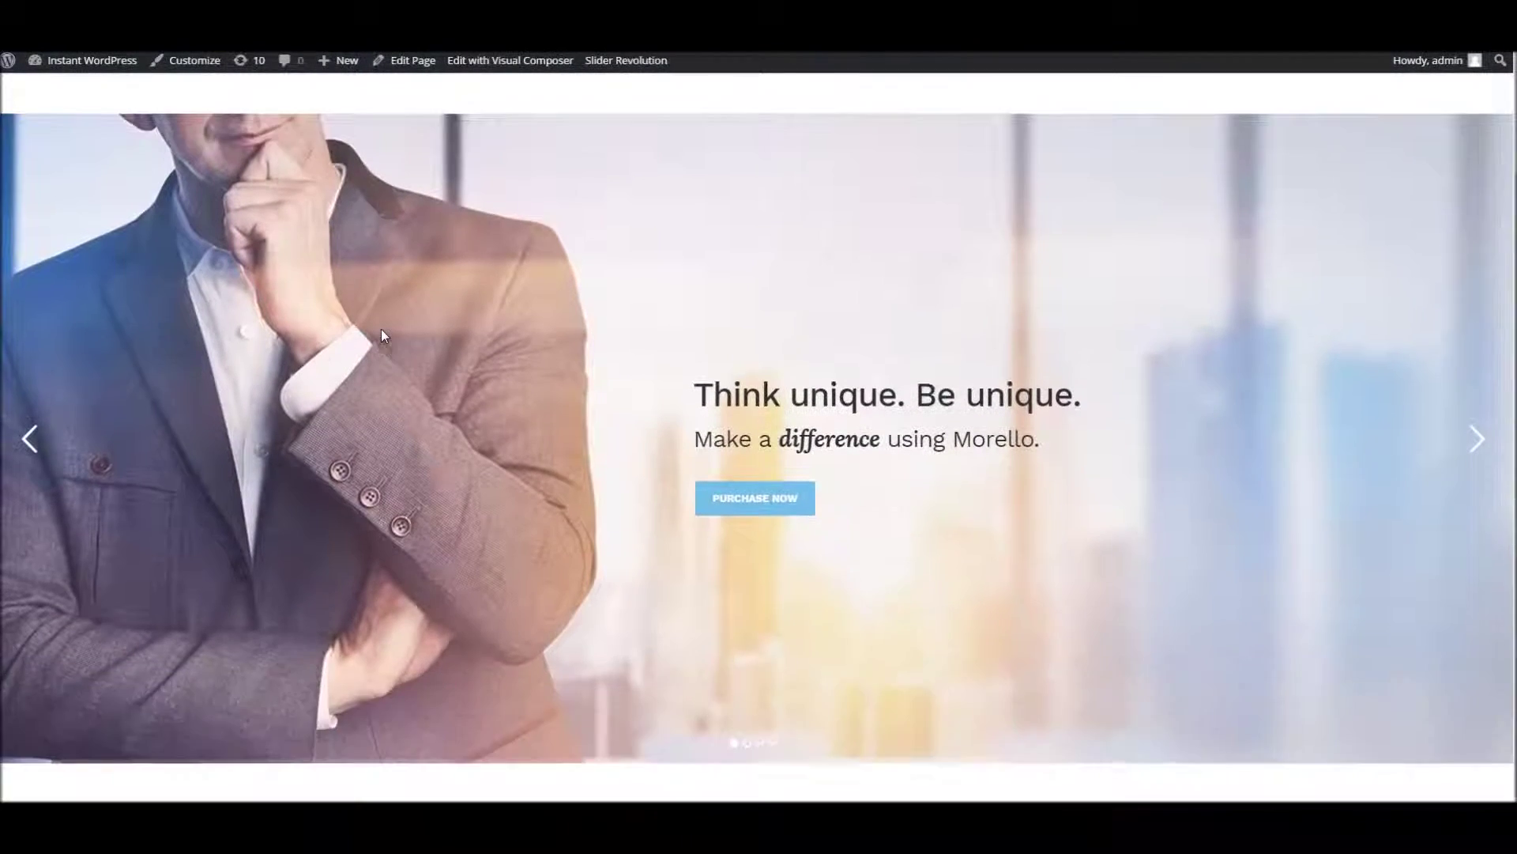
pyautogui.scroll(1, 381, 328)
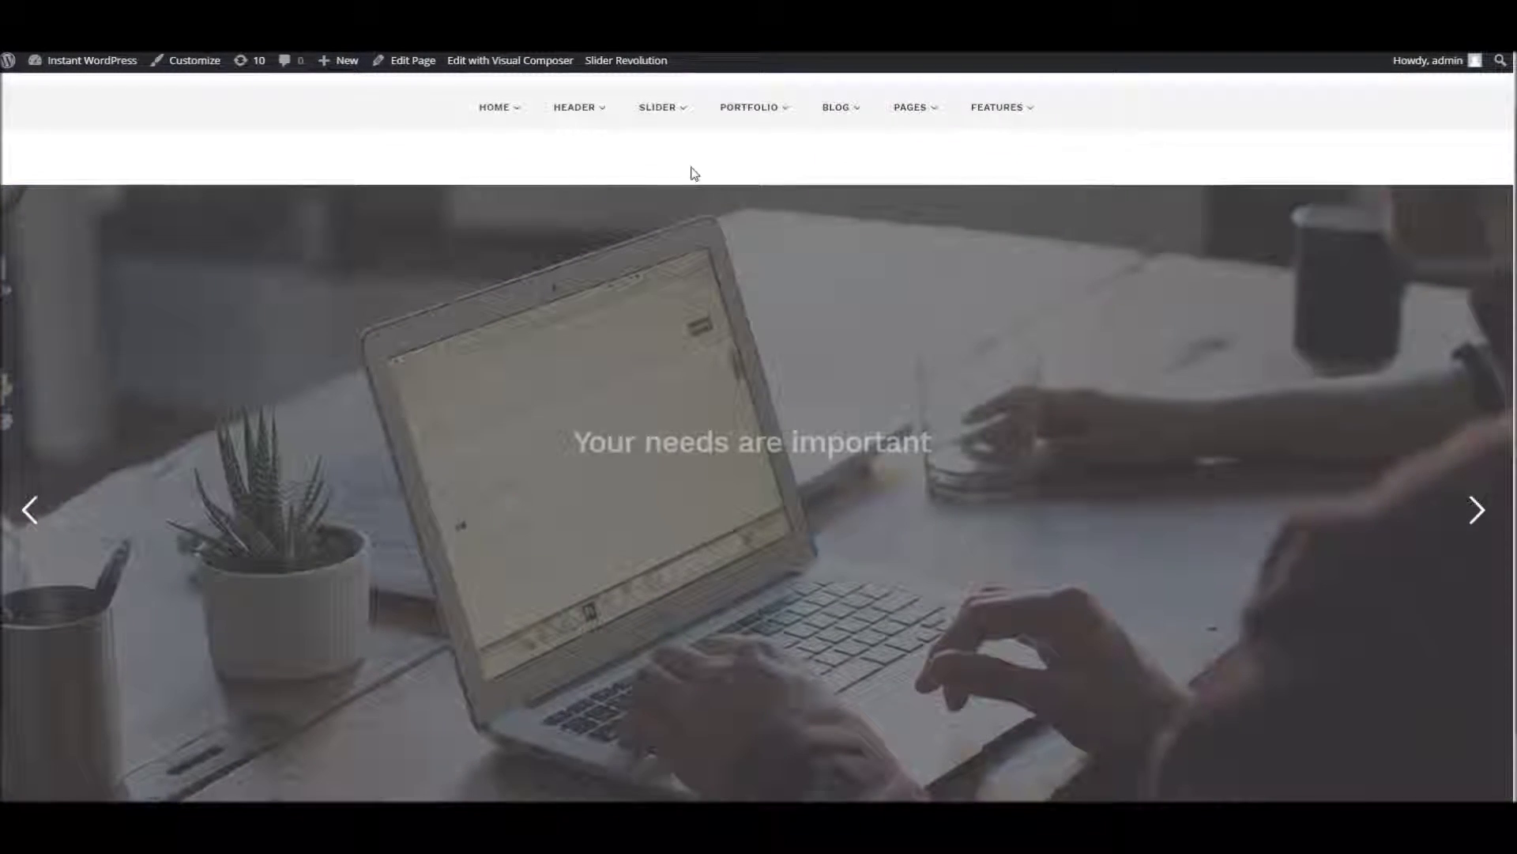
pyautogui.scroll(-1, 696, 178)
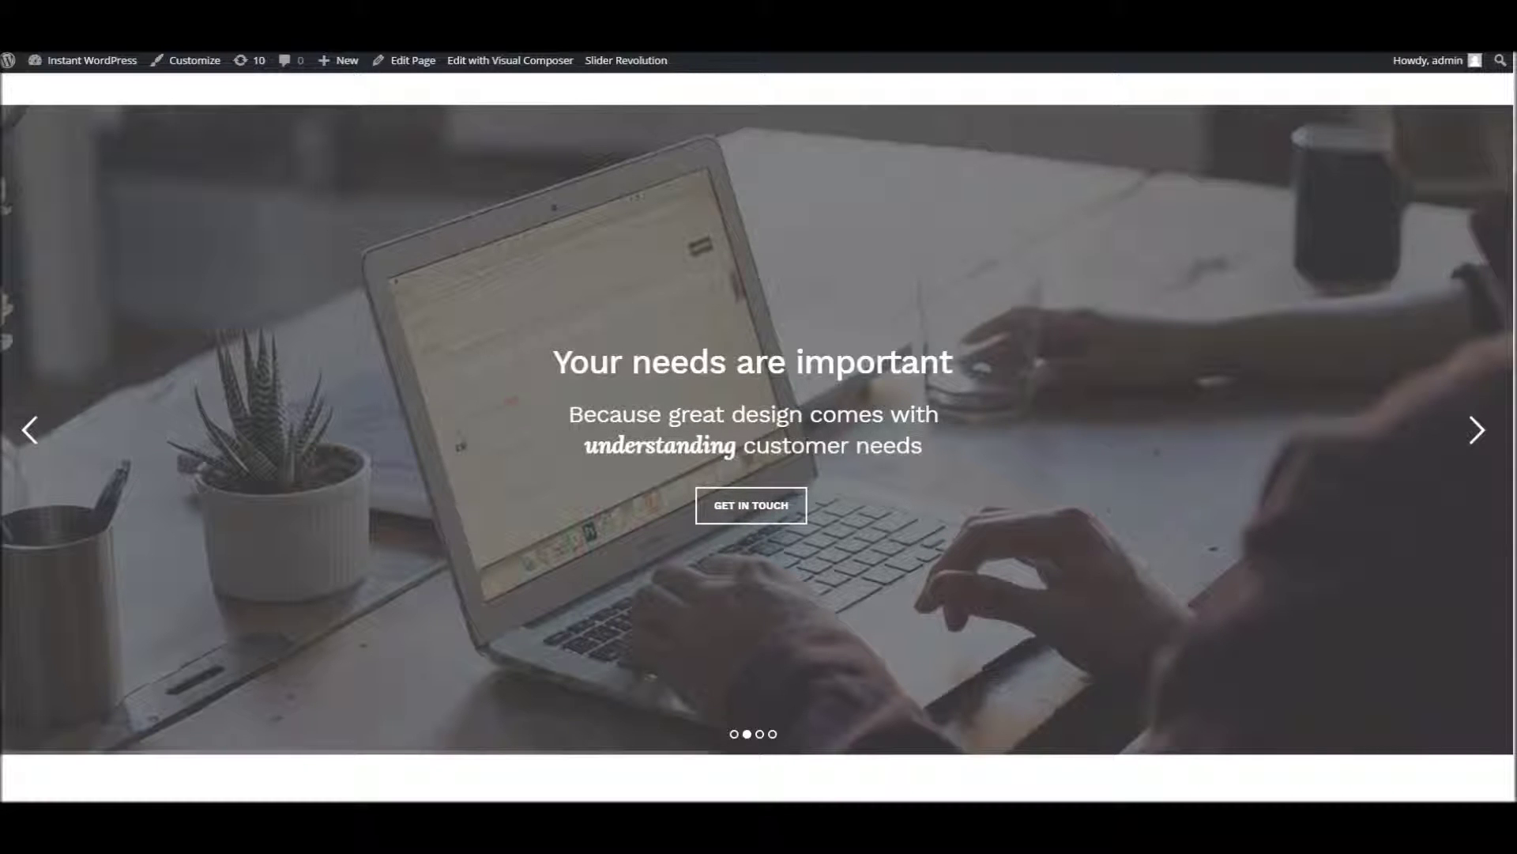
# Return to the page editor, set the slider row's top padding to 0 in its design options, and update the page.
pyautogui.click(272, 11)
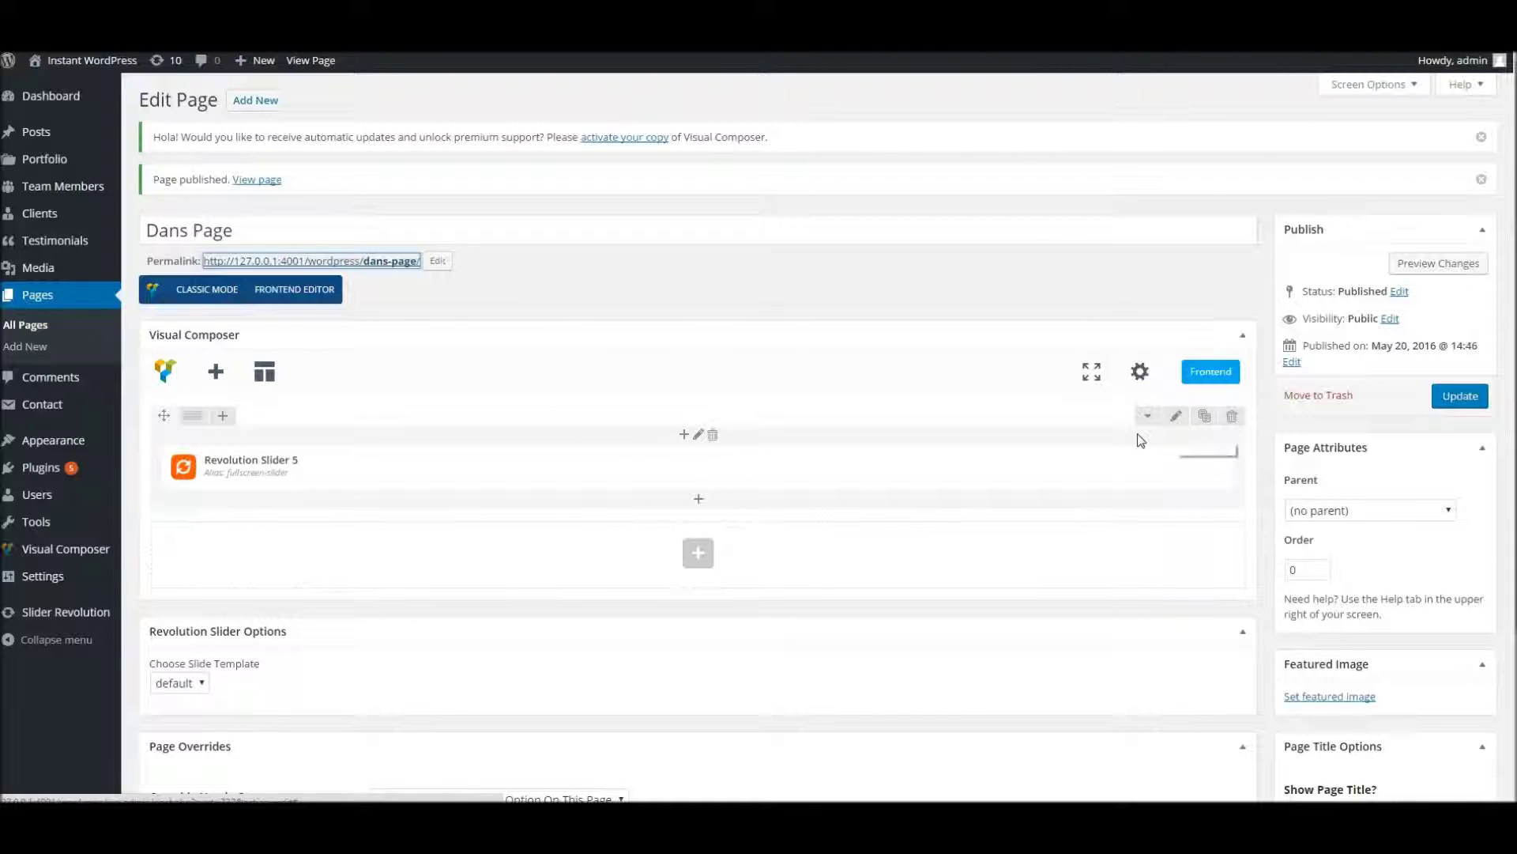
pyautogui.click(1176, 418)
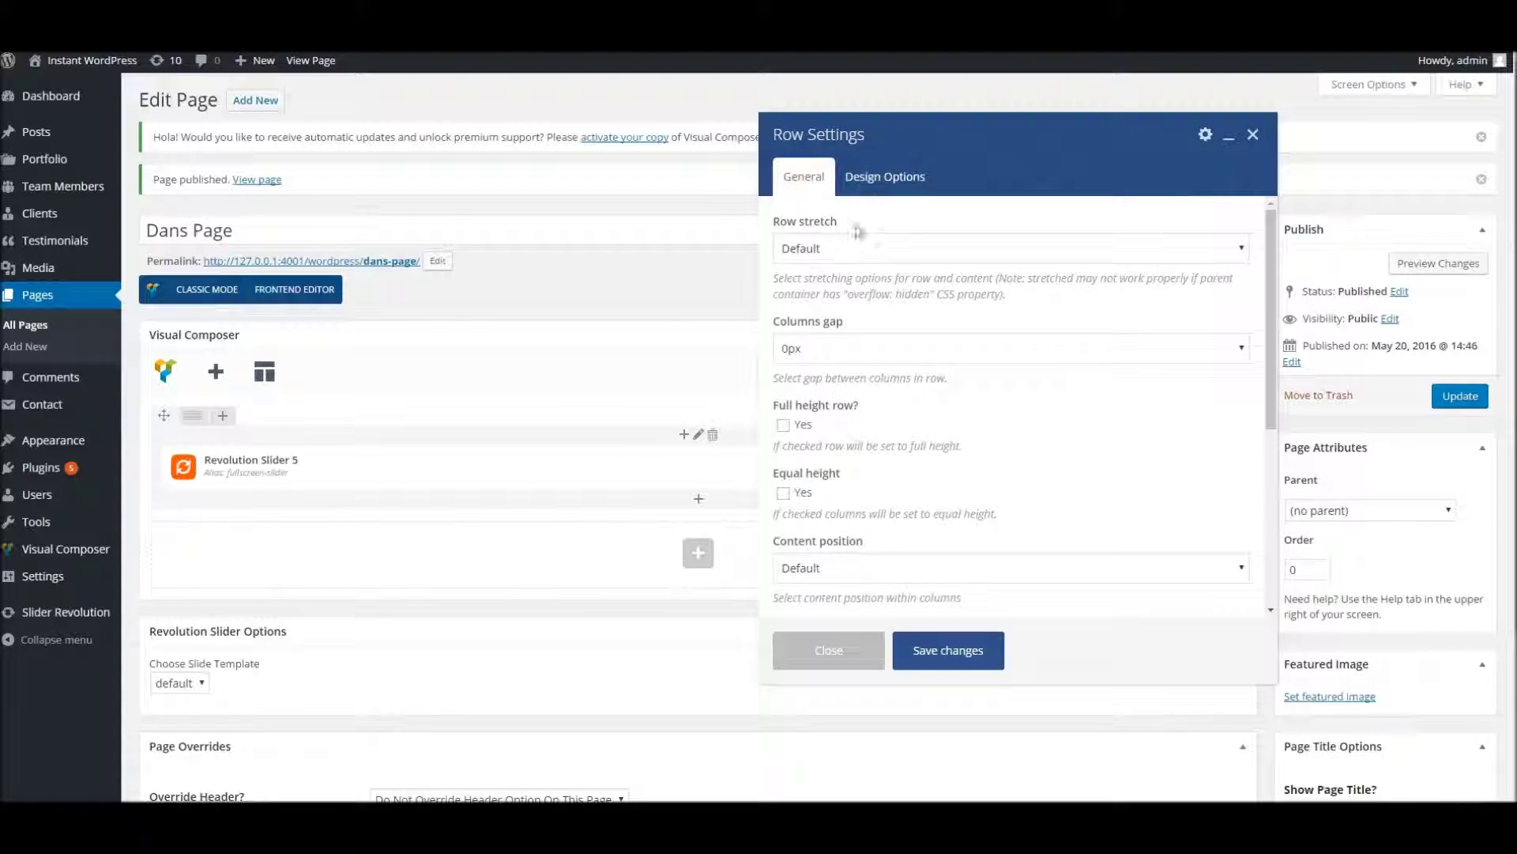
pyautogui.click(875, 190)
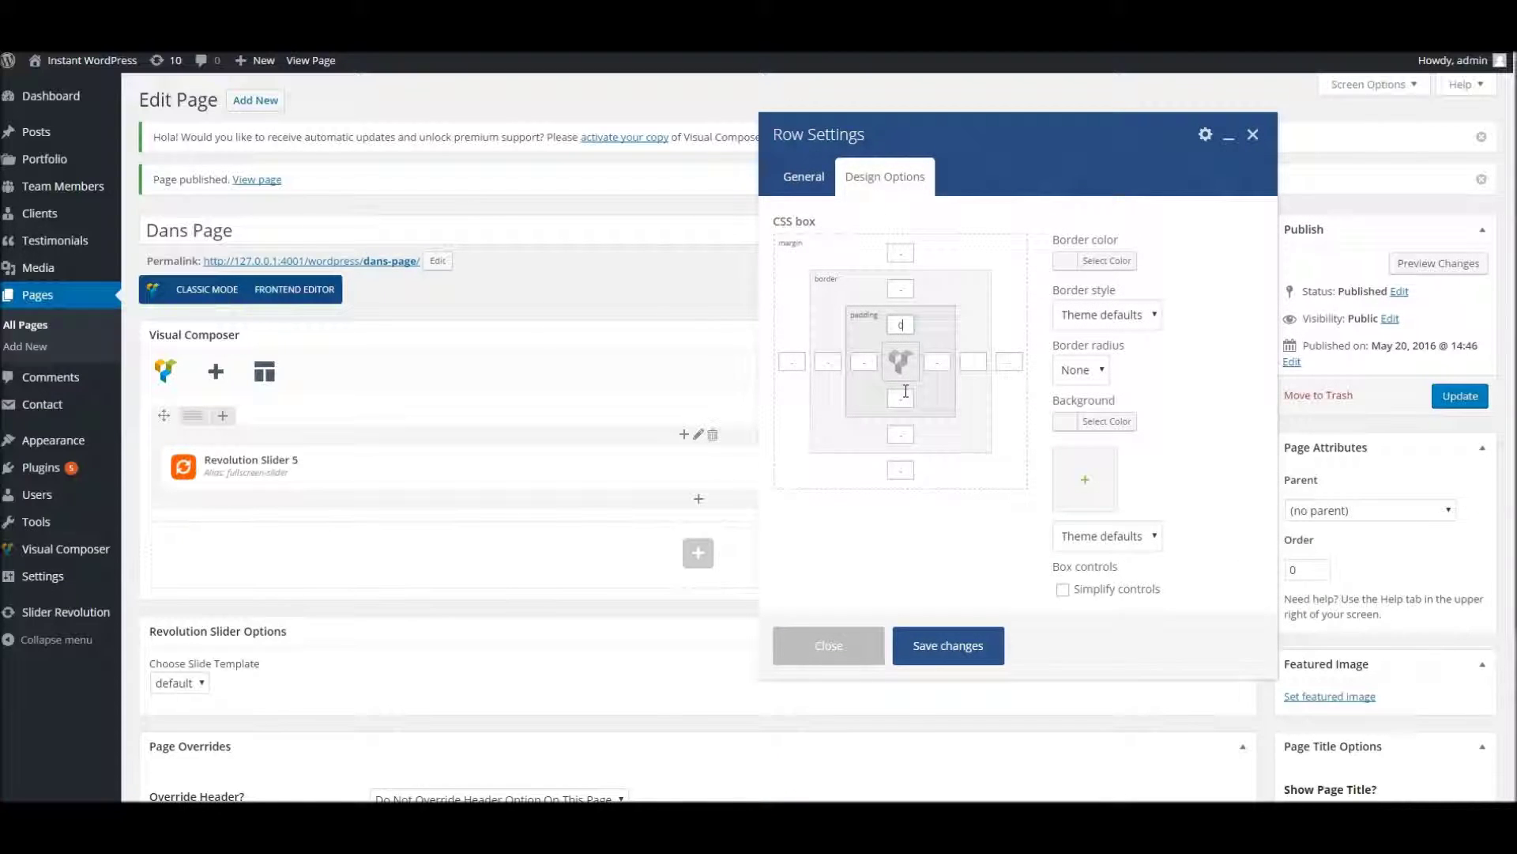
pyautogui.click(961, 654)
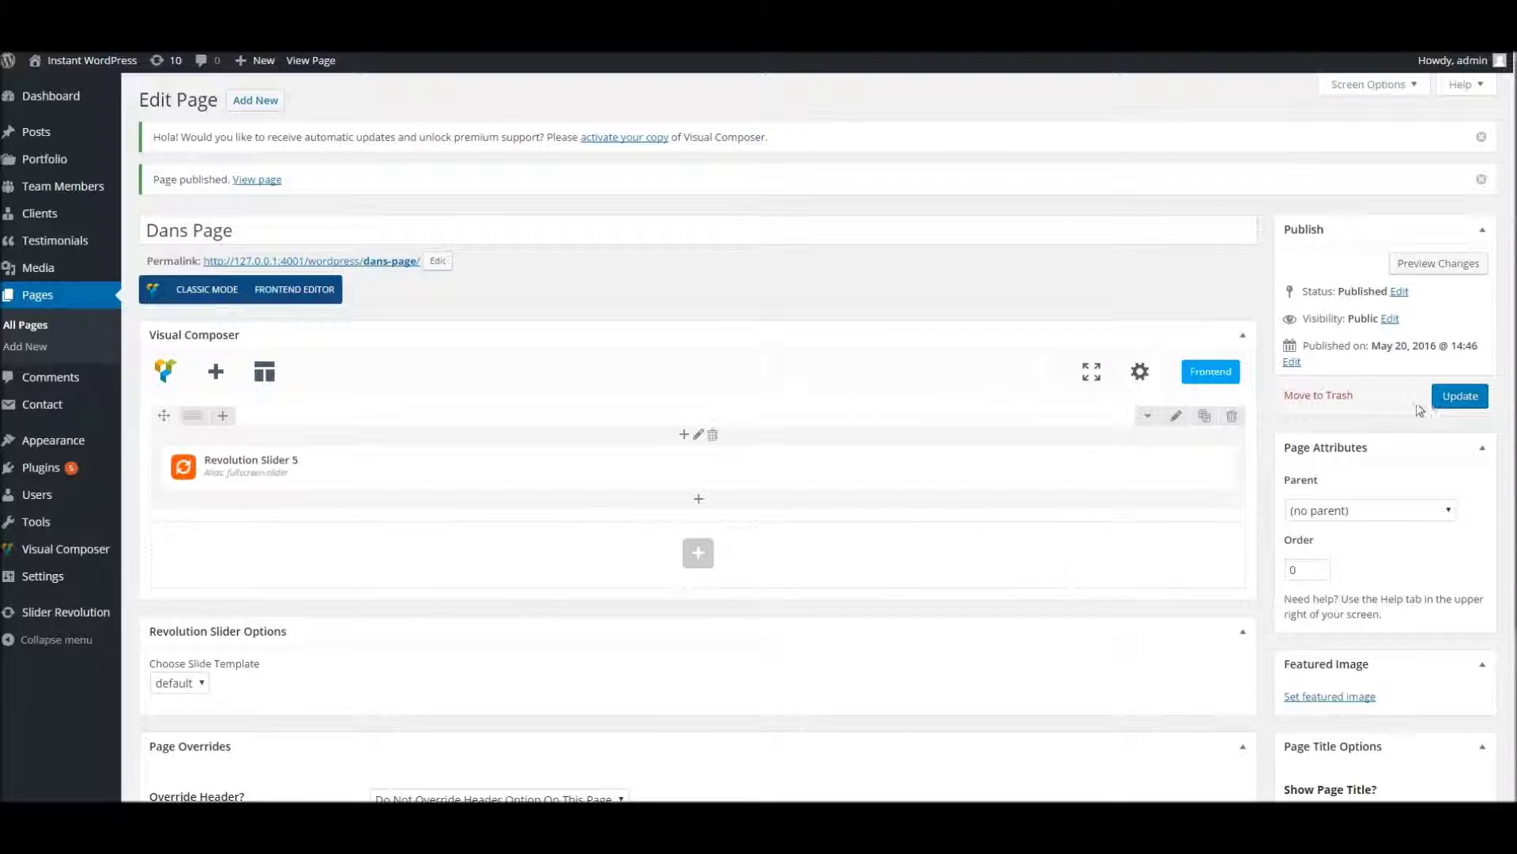
pyautogui.click(1447, 396)
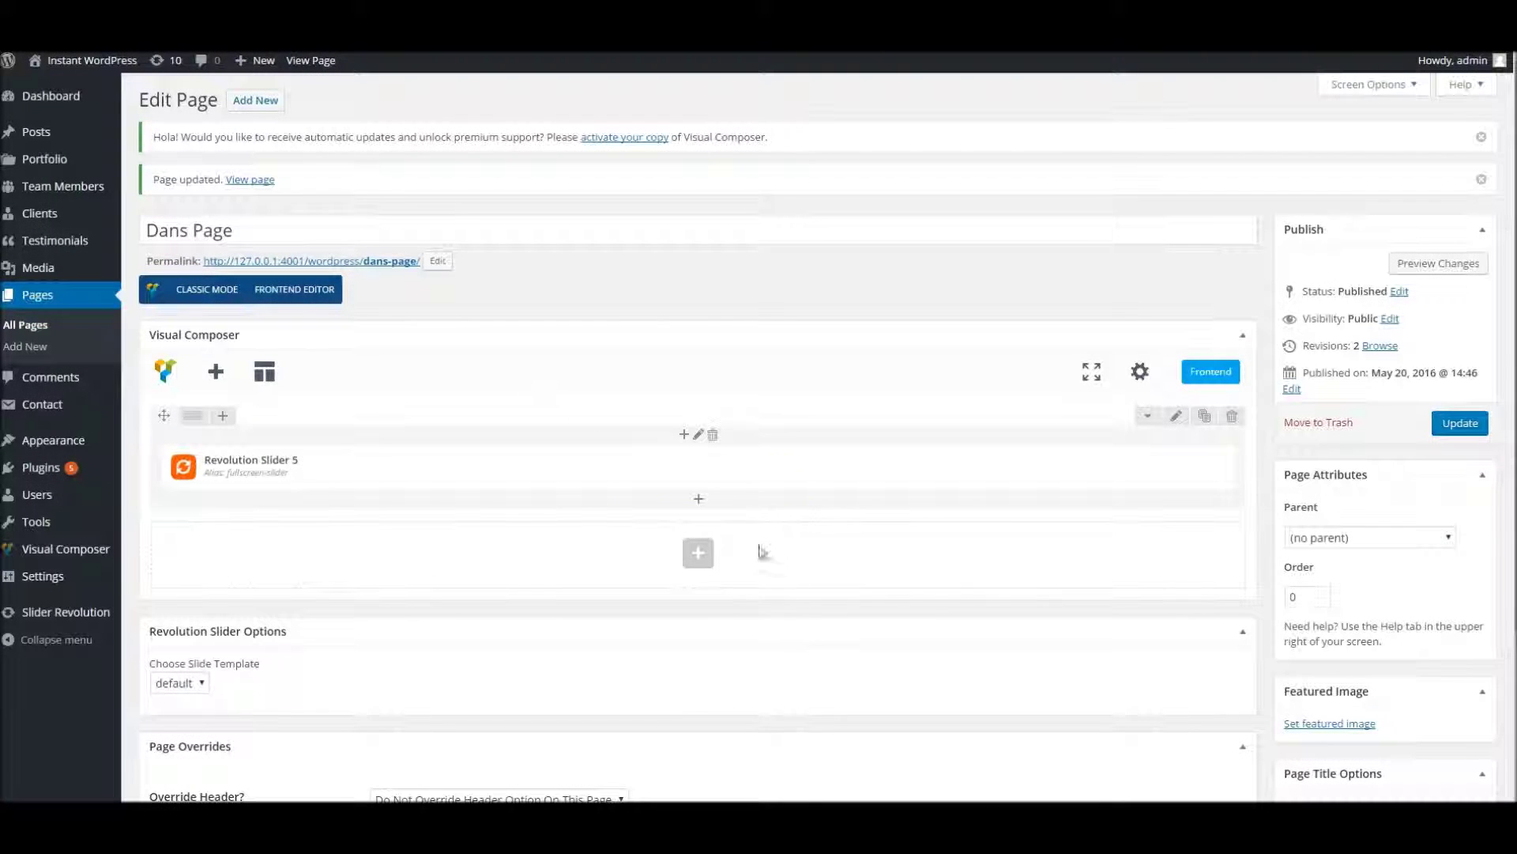
# Add a new row below the slider row and place a Blog Feeds element in it.
pyautogui.click(698, 552)
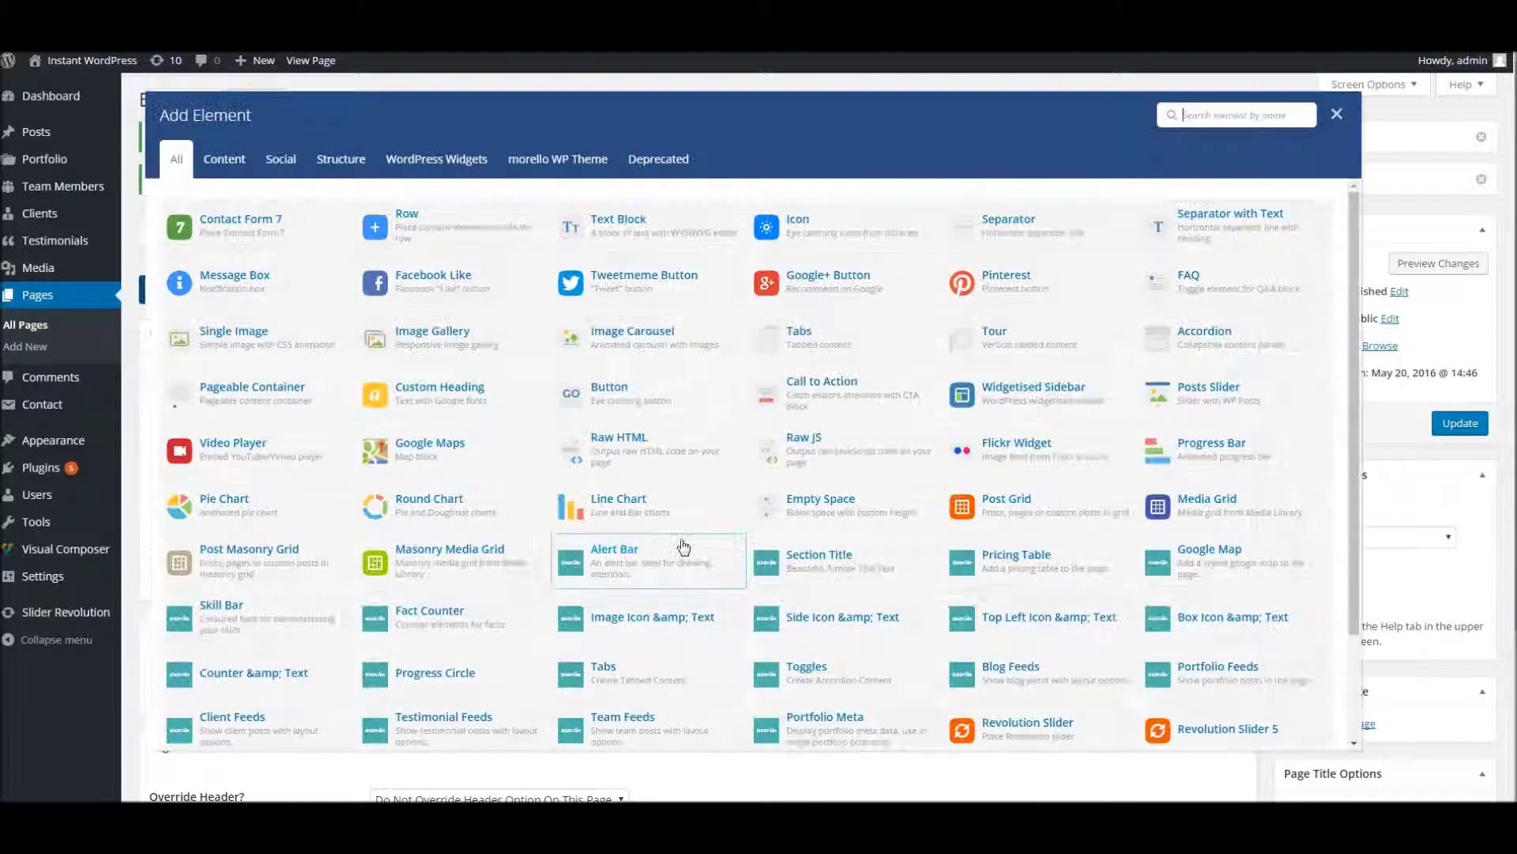
pyautogui.click(441, 248)
pyautogui.click(699, 587)
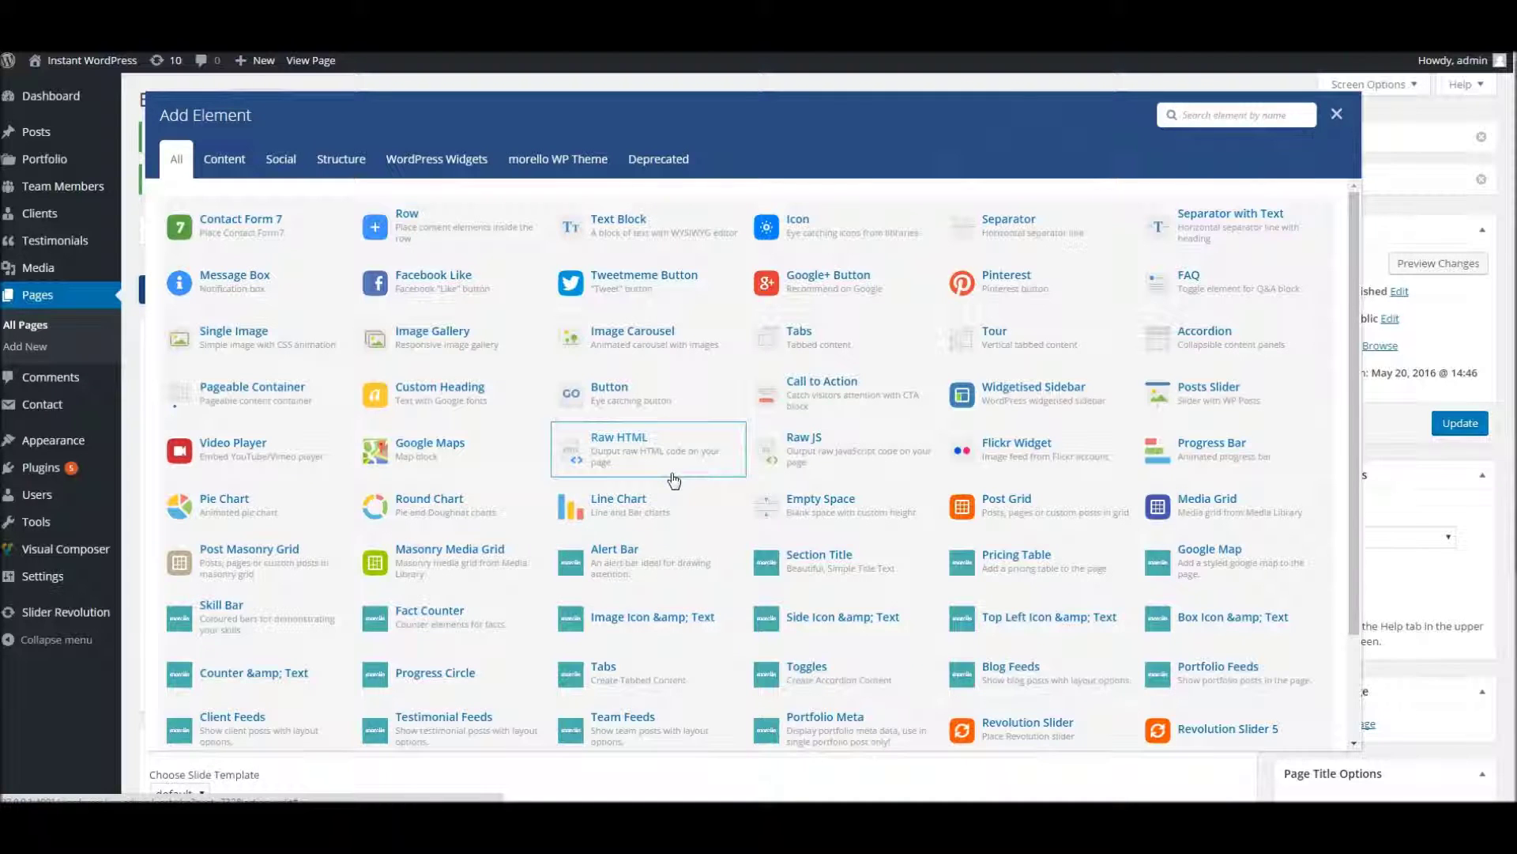
pyautogui.scroll(-3, 686, 475)
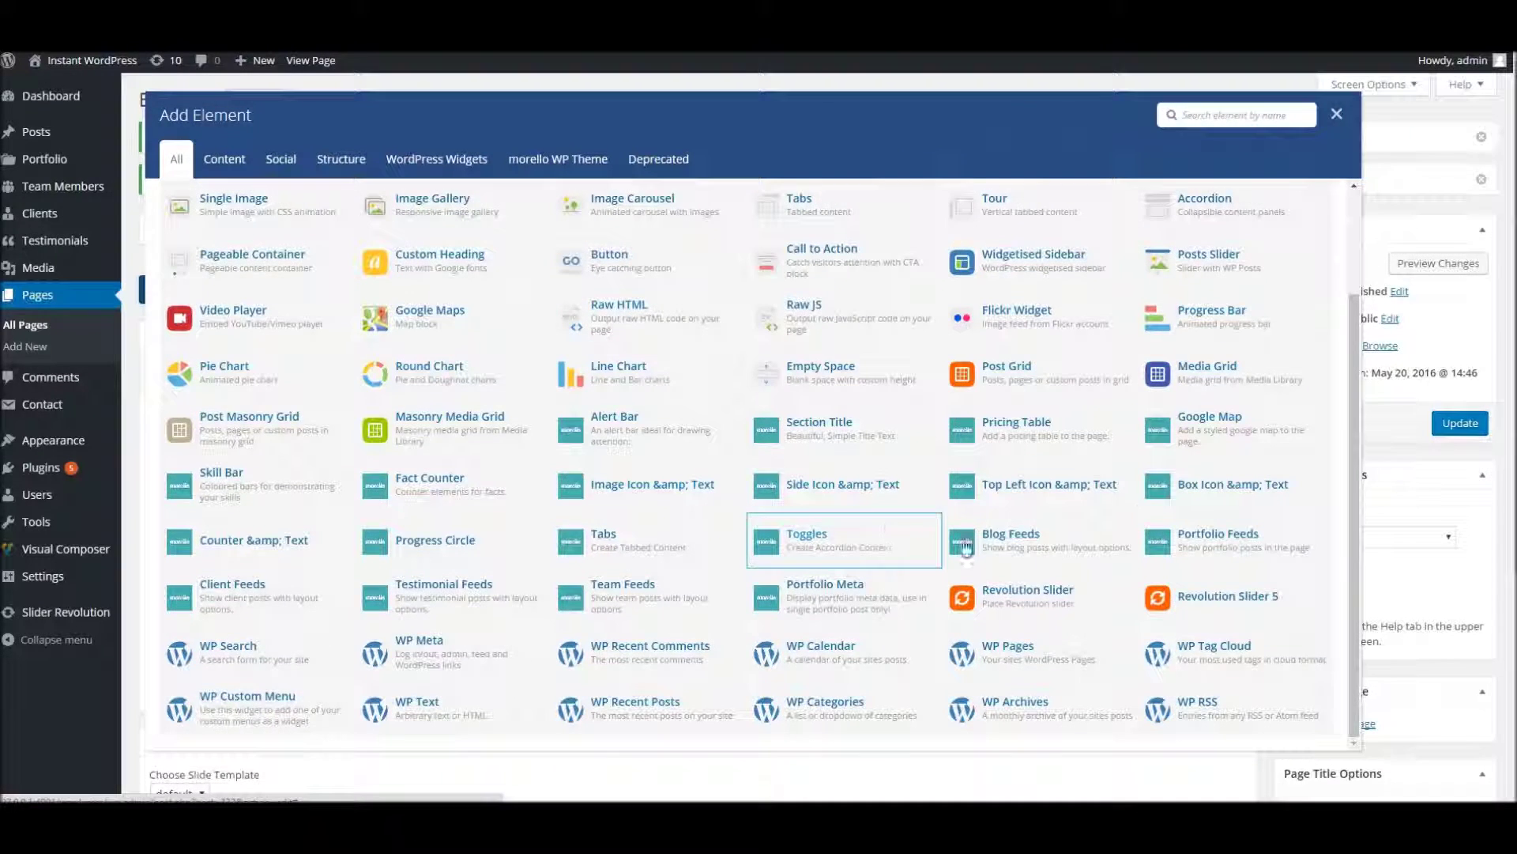
pyautogui.click(991, 545)
# Set the blog feed to show 8 posts with the Blog Carousel display type and save its settings.
pyautogui.moveTo(799, 208); pyautogui.dragTo(753, 208)
pyautogui.click(855, 273)
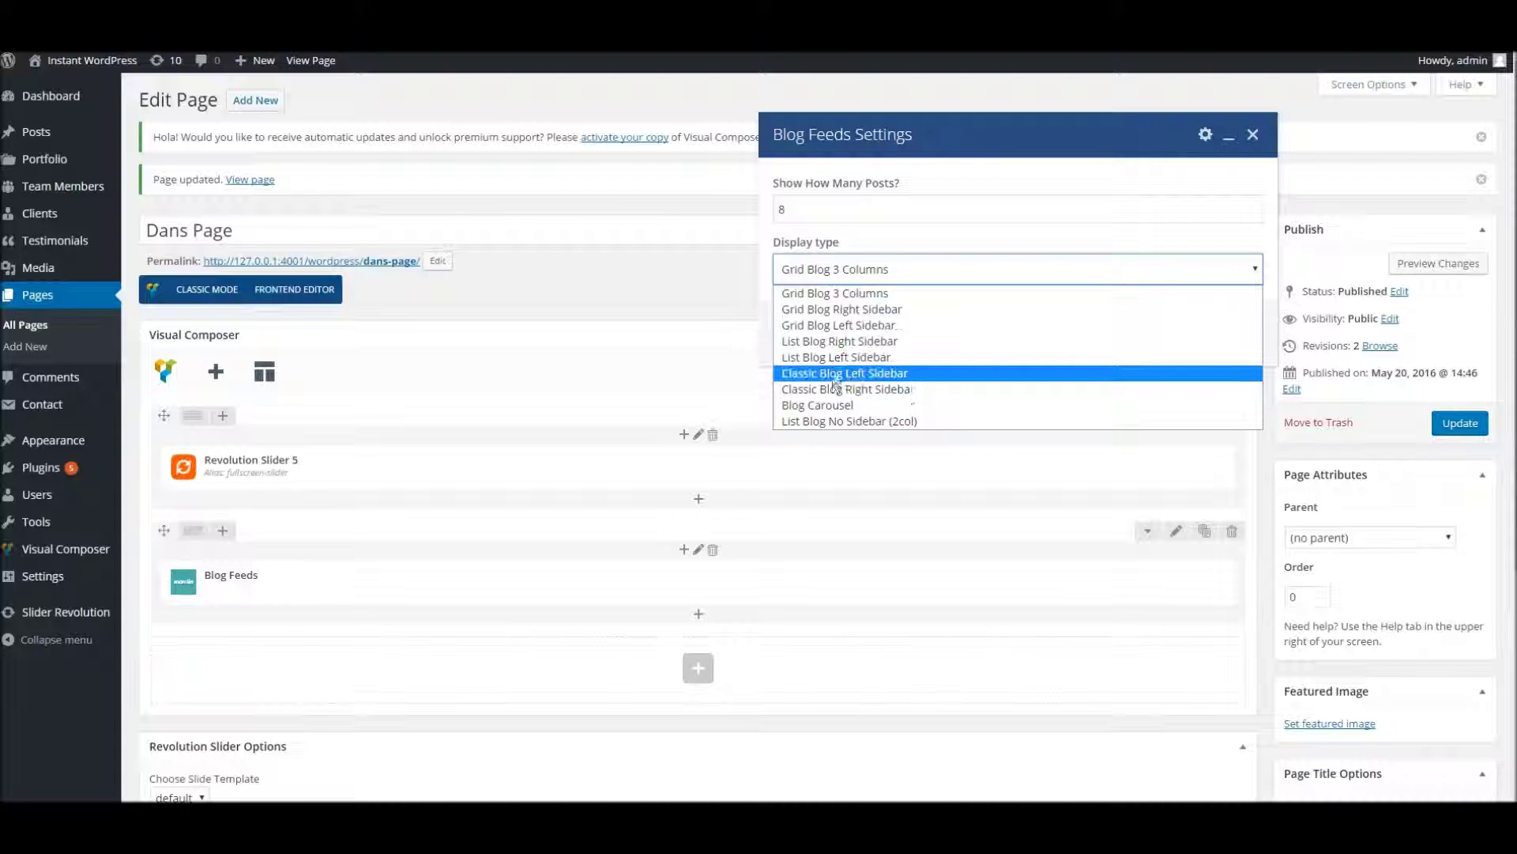
pyautogui.click(828, 406)
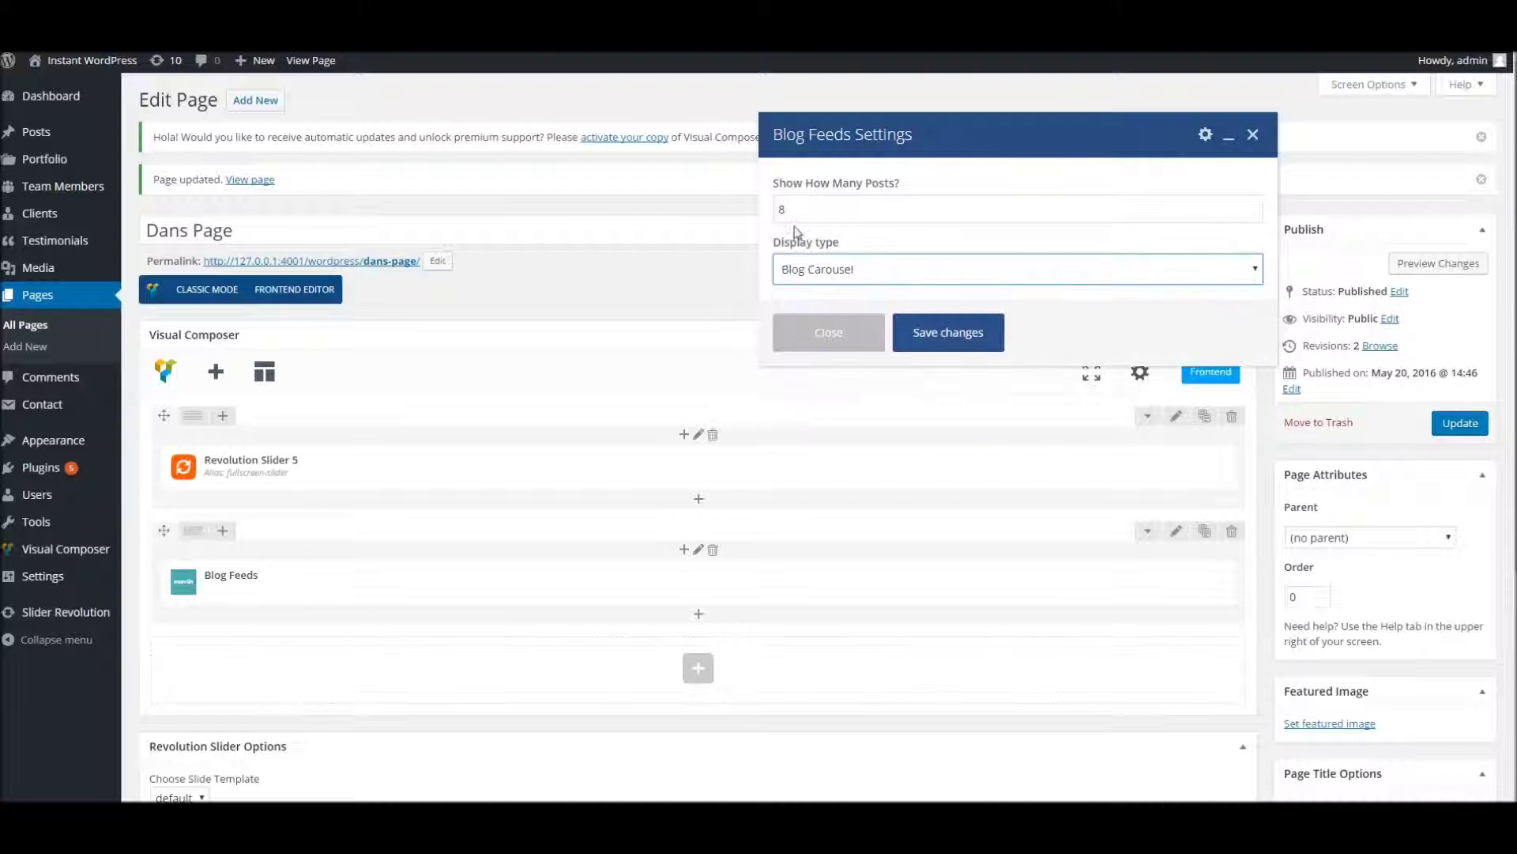
pyautogui.click(915, 329)
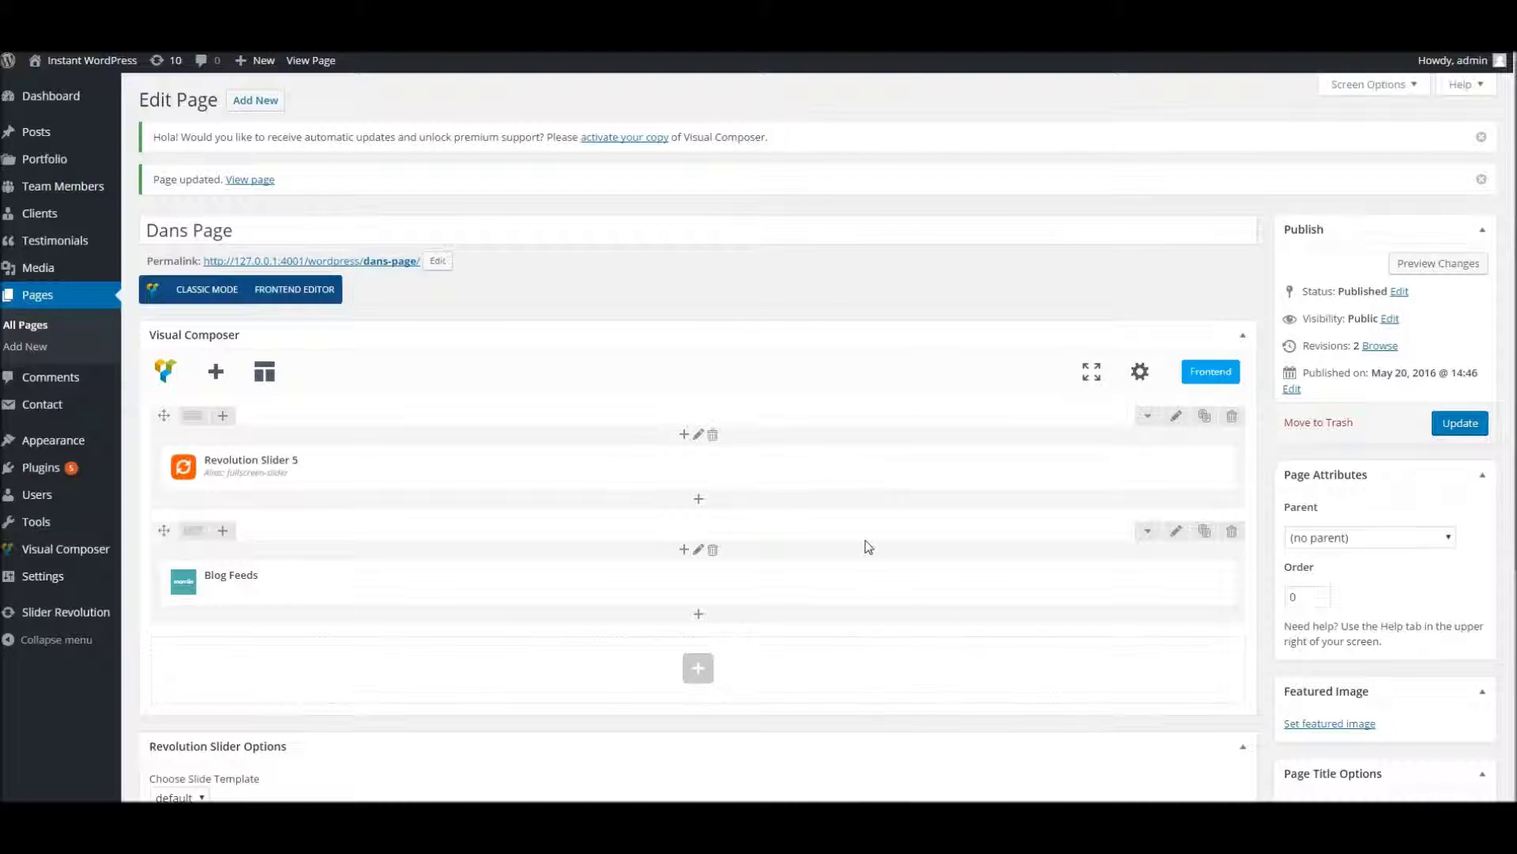
# Update the page and check the blog carousel below the slider on the live page.
pyautogui.click(1454, 423)
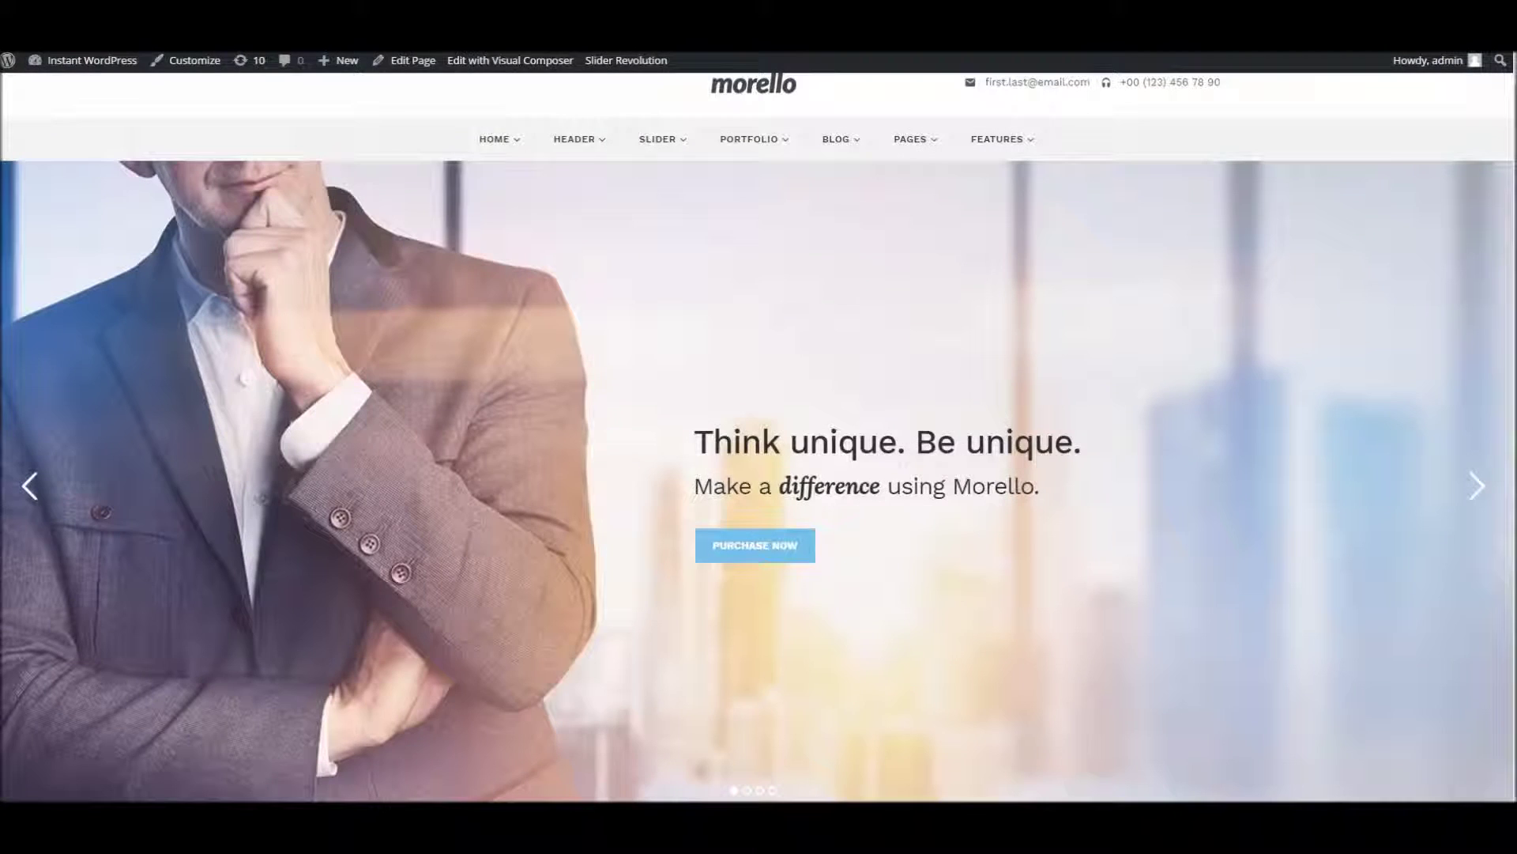
pyautogui.rightClick(403, 54)
pyautogui.press('Escape')
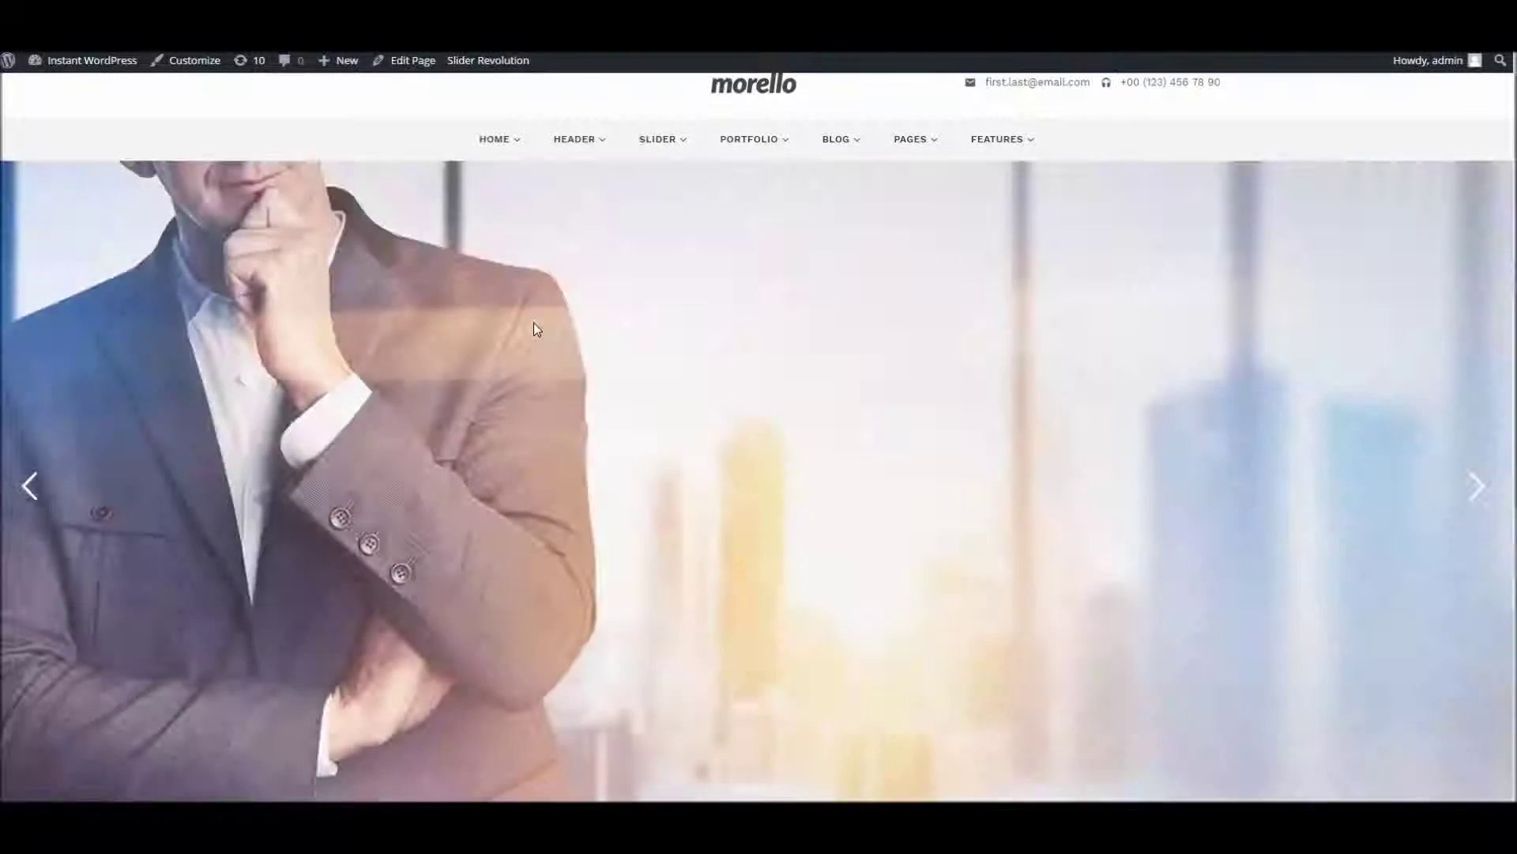
pyautogui.scroll(-5, 535, 329)
pyautogui.scroll(-1, 535, 329)
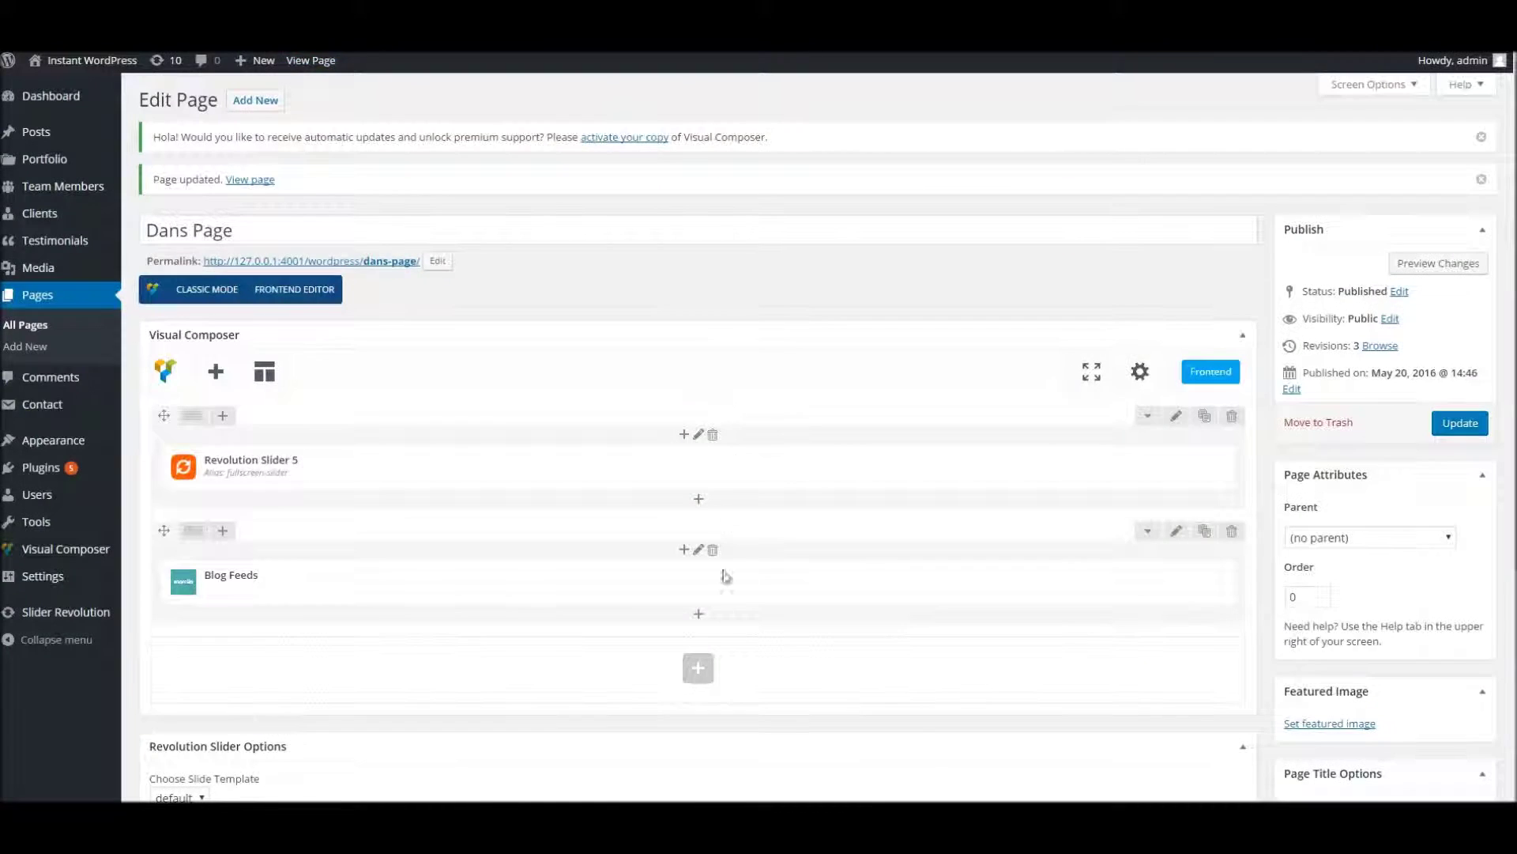
# Add a WP Text element to the blog row with the text "The latest from us".
pyautogui.click(700, 618)
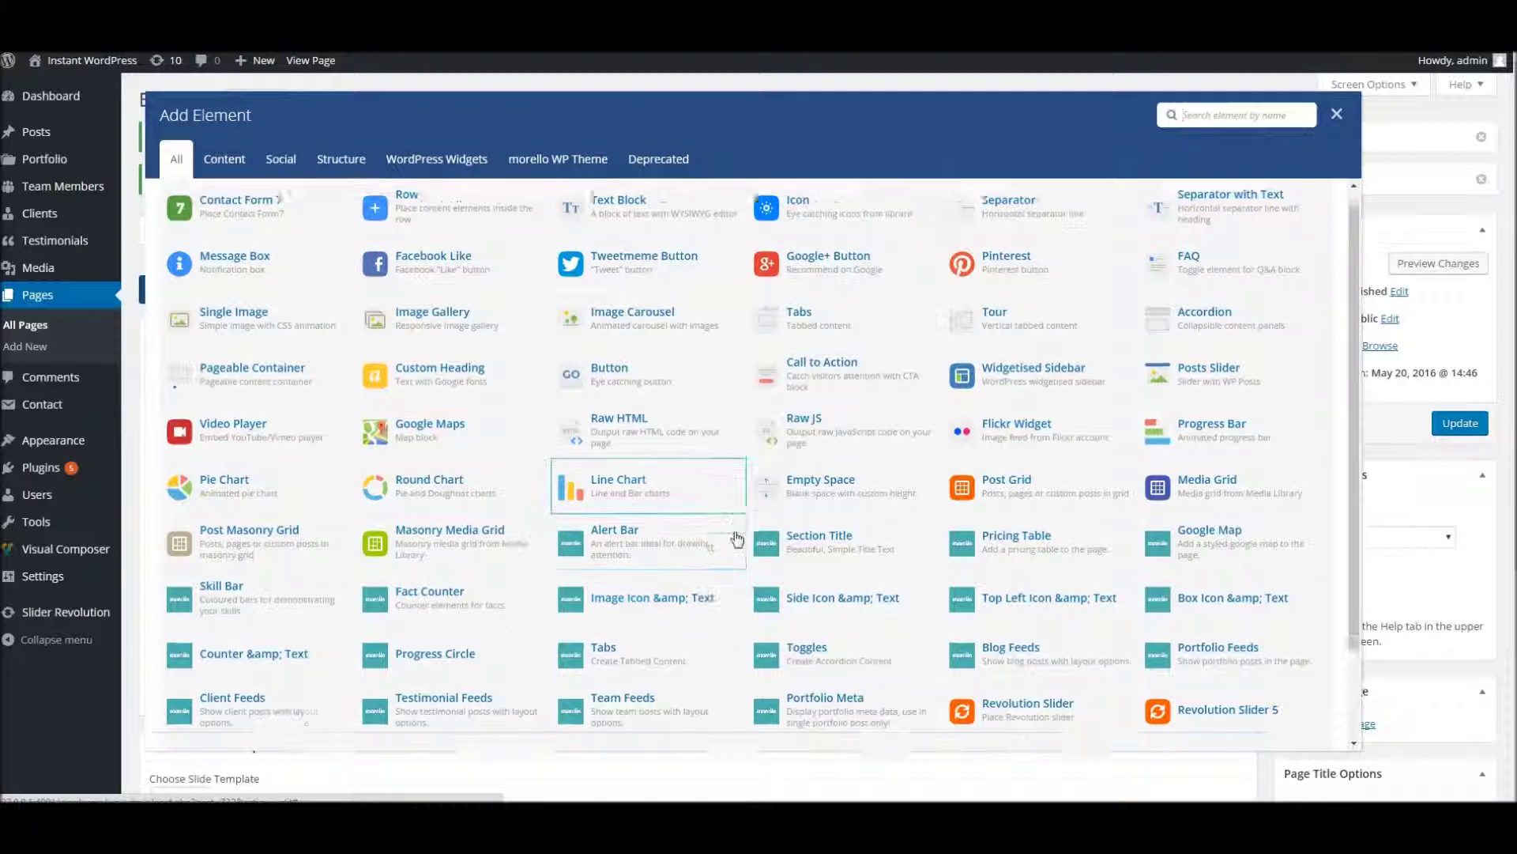
pyautogui.scroll(-3, 730, 543)
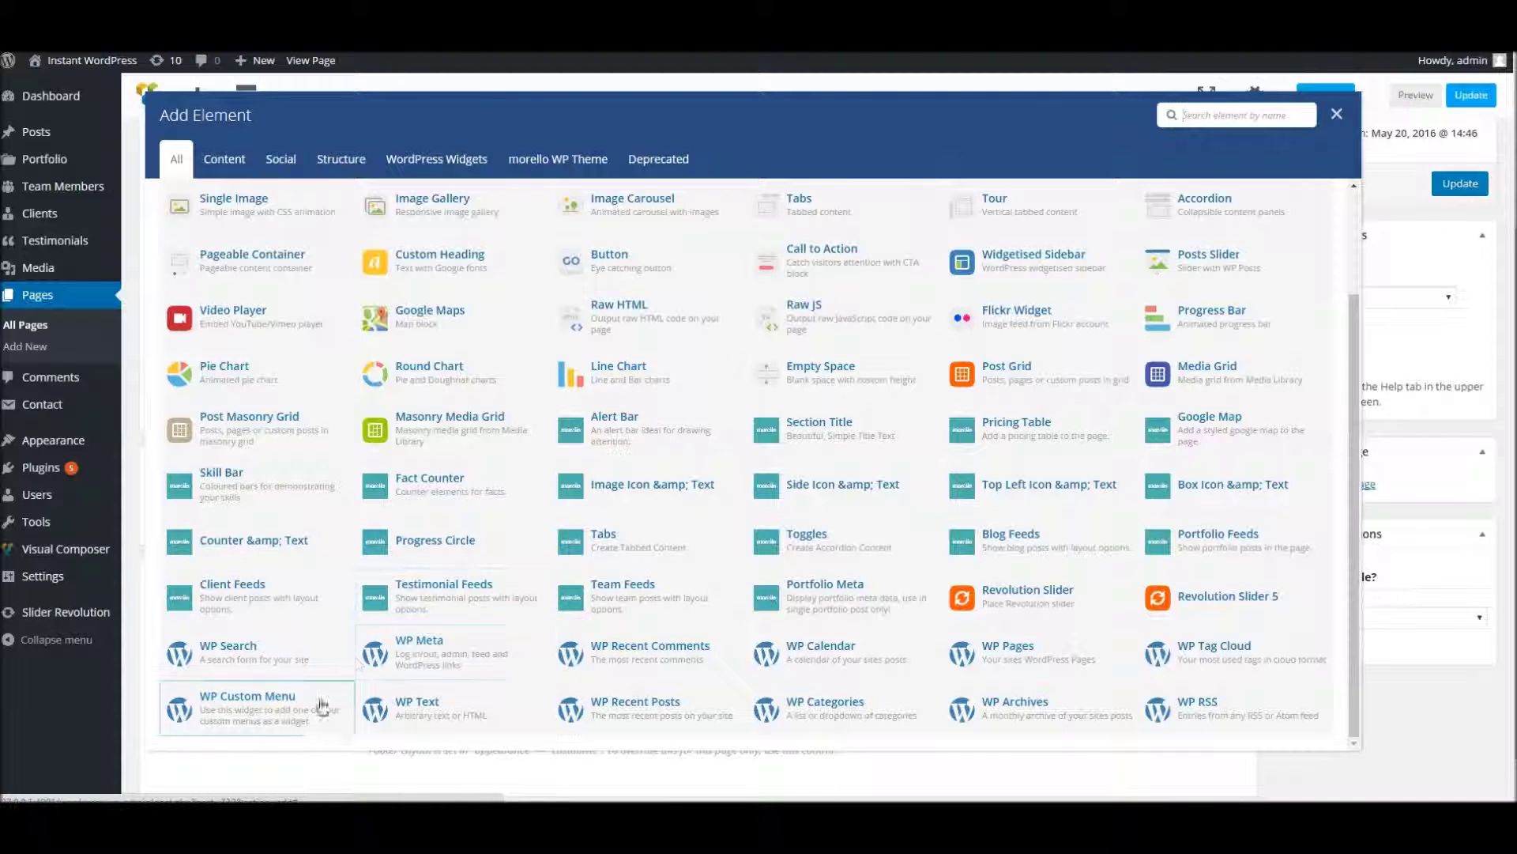
pyautogui.click(459, 710)
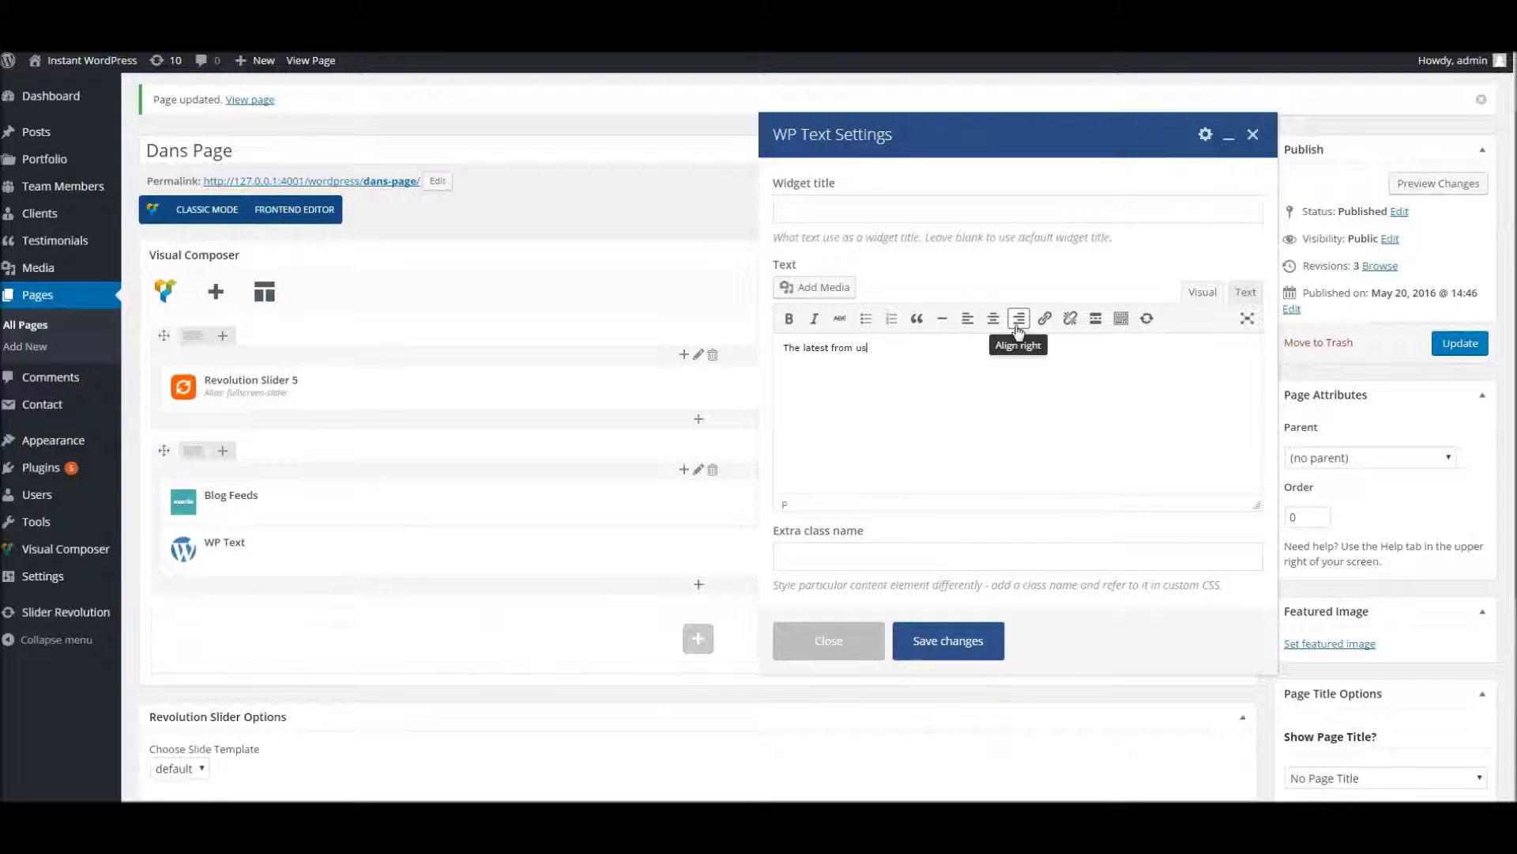
# Format the text "The latest from us" as Heading 2 and save the WP Text settings.
pyautogui.moveTo(867, 347); pyautogui.dragTo(763, 344)
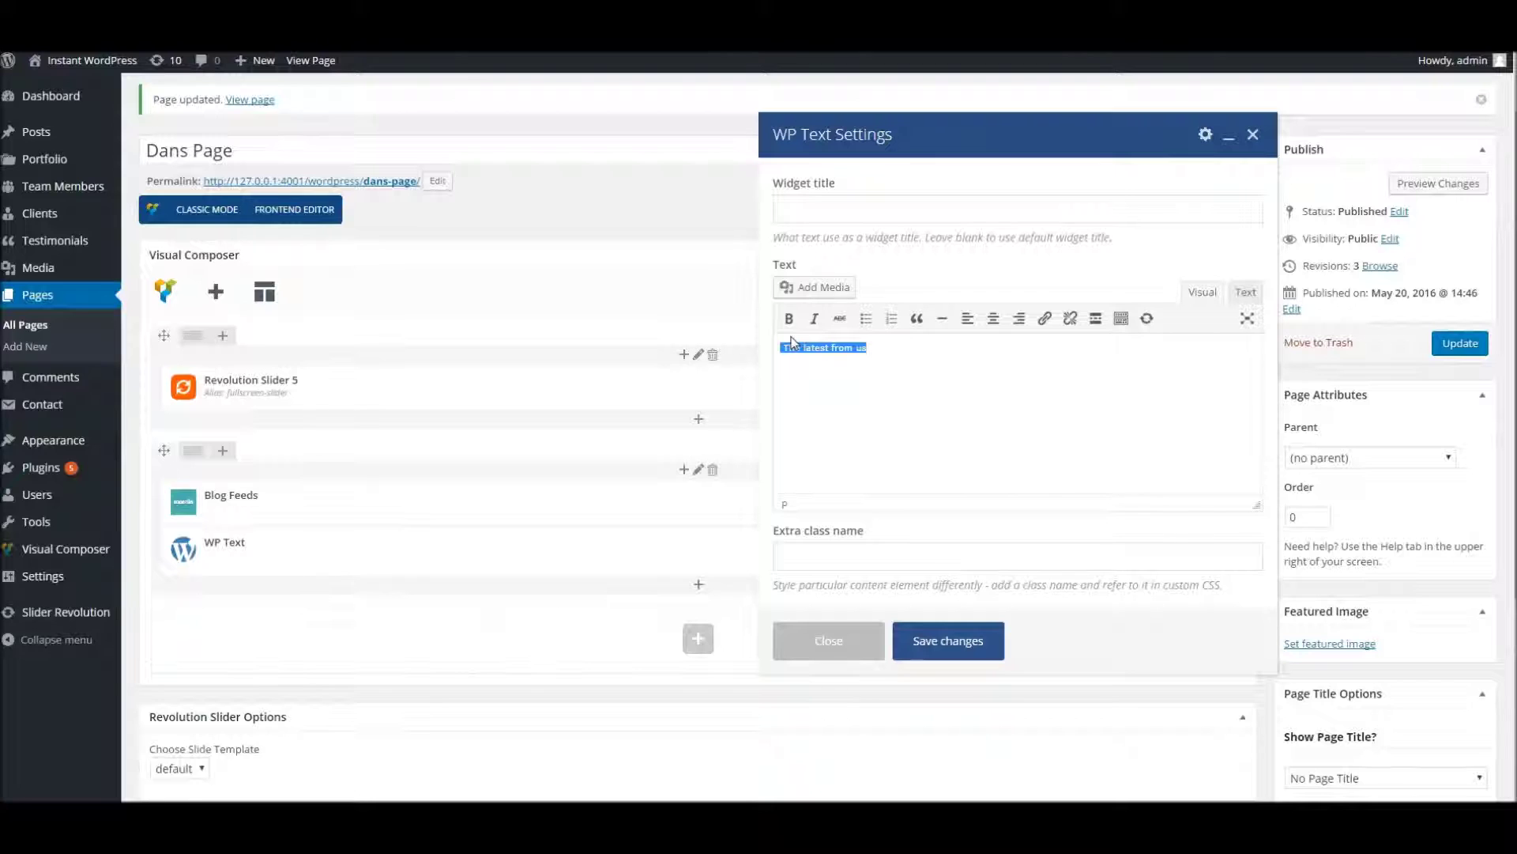
pyautogui.click(1121, 318)
pyautogui.click(882, 346)
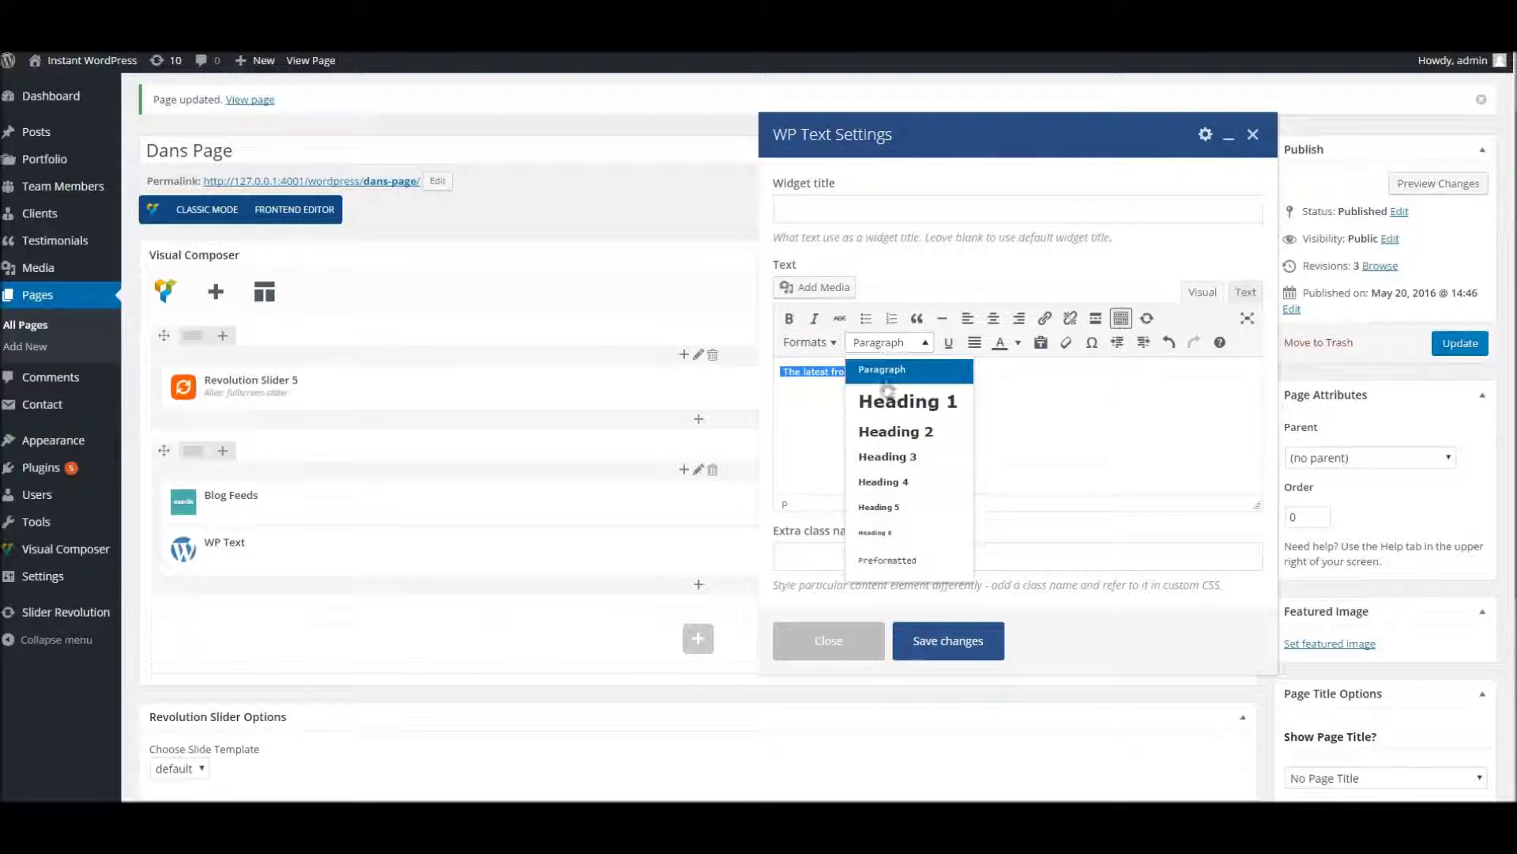
pyautogui.click(893, 433)
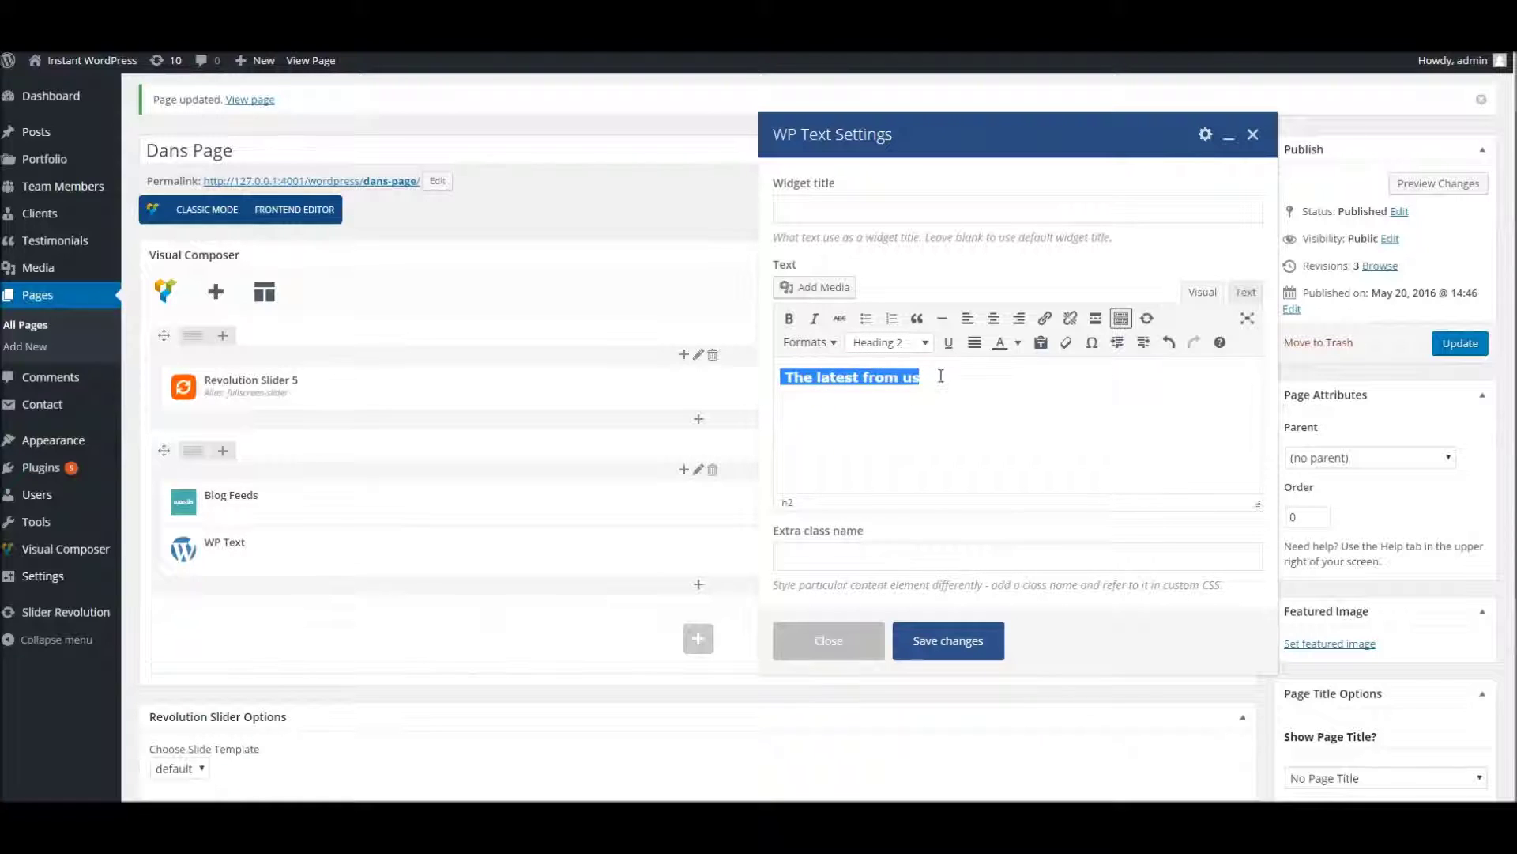
pyautogui.click(940, 376)
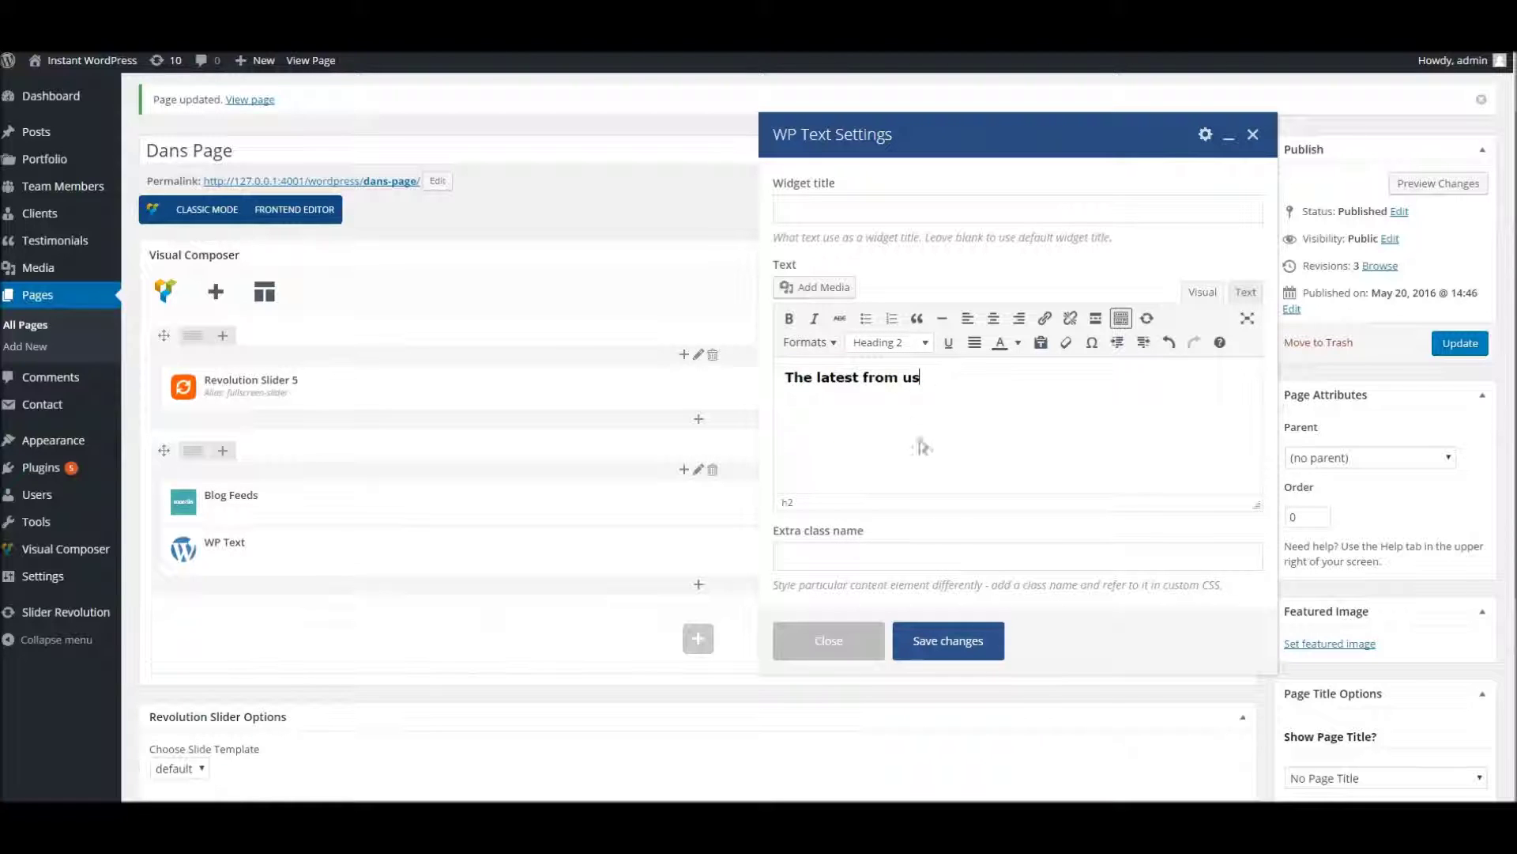
pyautogui.click(957, 644)
# Move the WP Text element above Blog Feeds, update the page, and check the heading on the live page.
pyautogui.moveTo(638, 565); pyautogui.dragTo(619, 521)
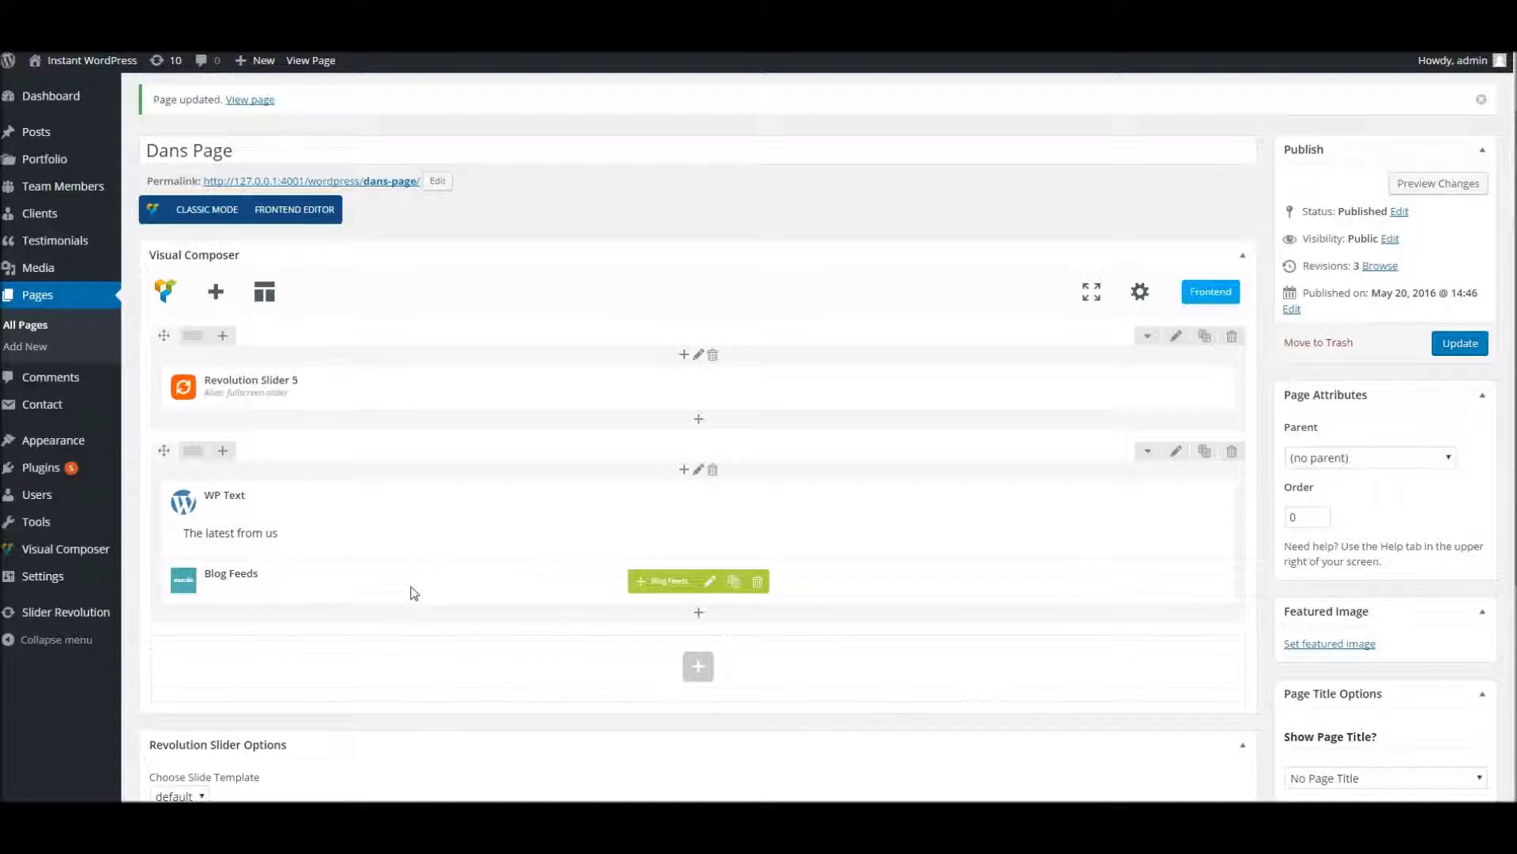
pyautogui.click(1444, 350)
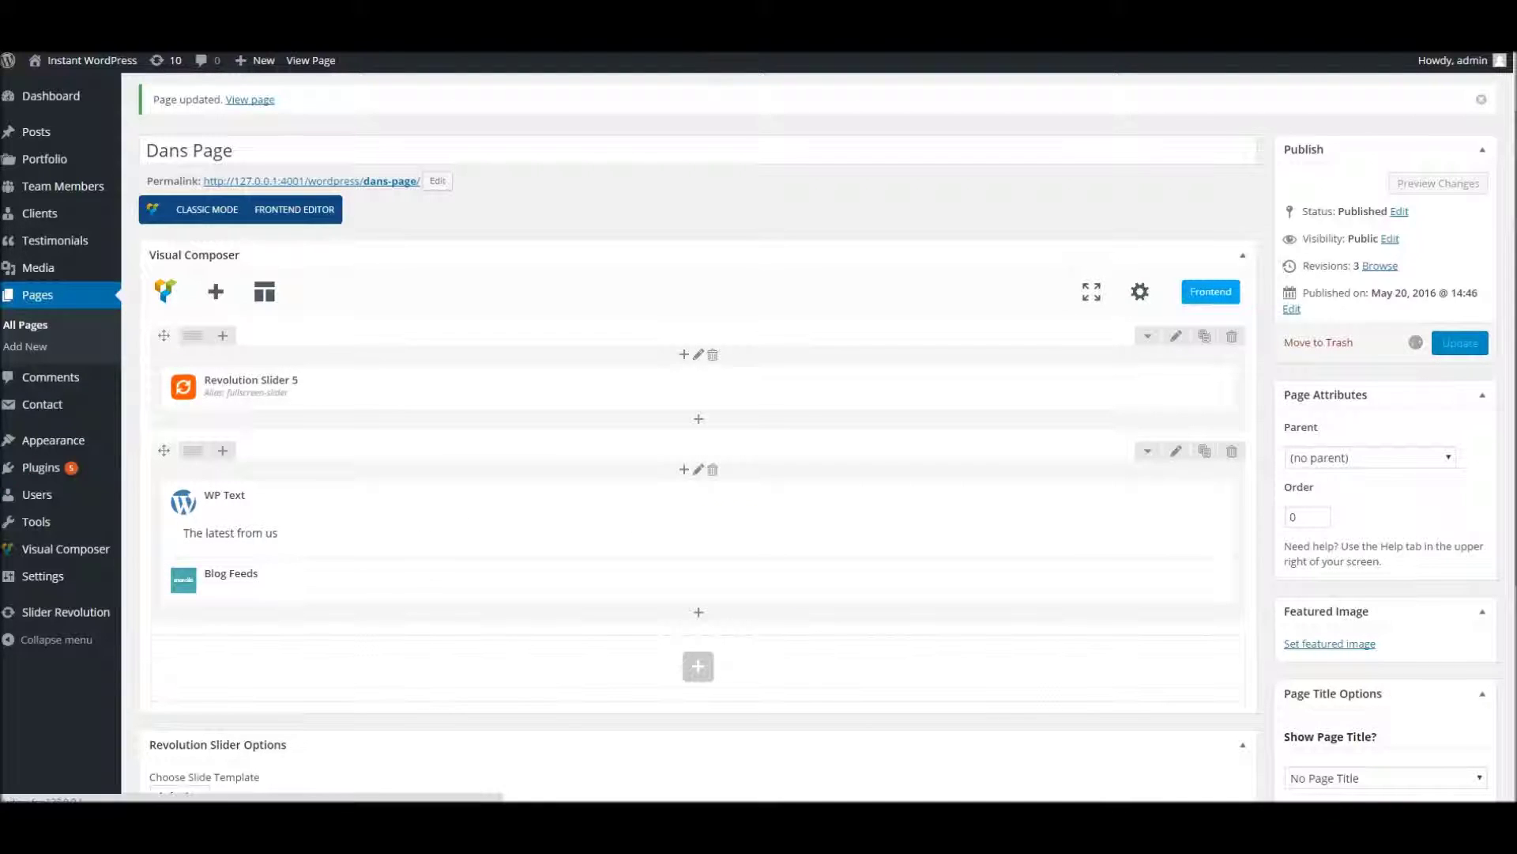
pyautogui.click(408, 4)
pyautogui.rightClick(407, 4)
pyautogui.click(440, 20)
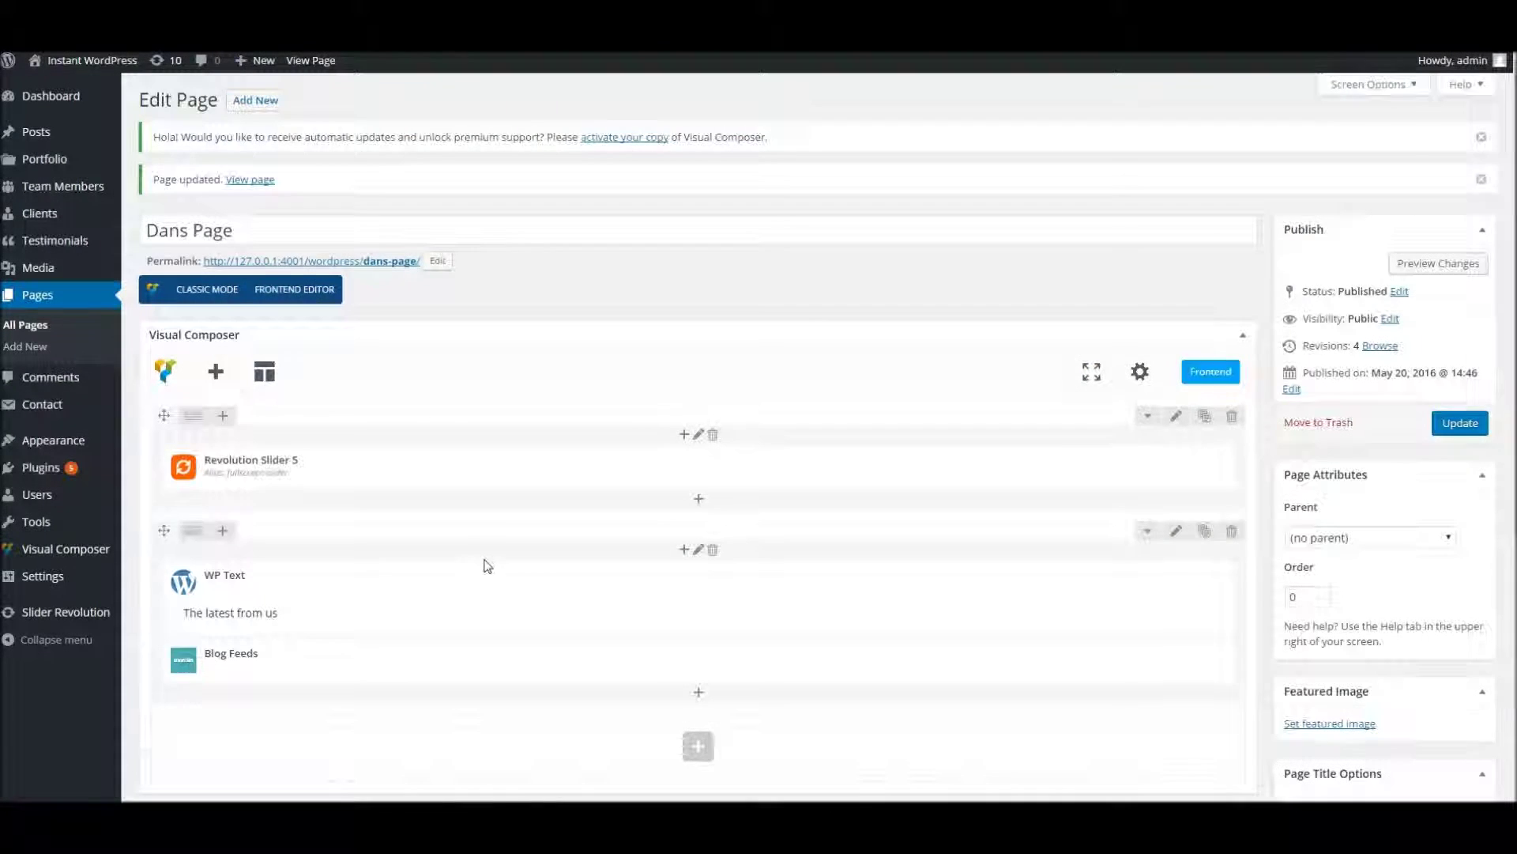
# Add an Empty Space element 60px high and place it between the WP Text and Blog Feeds elements.
pyautogui.scroll(-3, 768, 500)
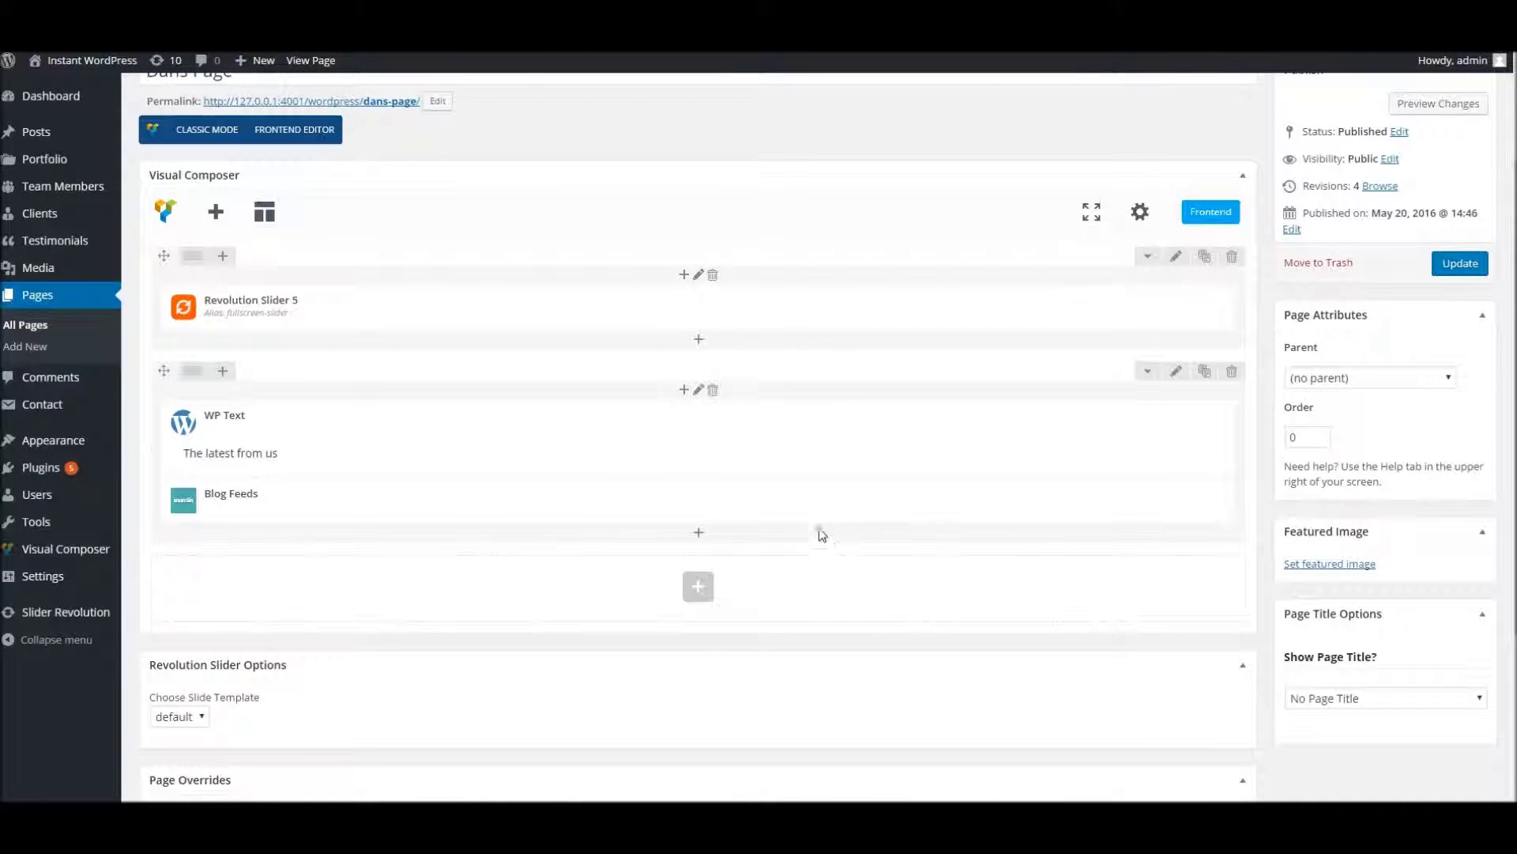
pyautogui.click(700, 533)
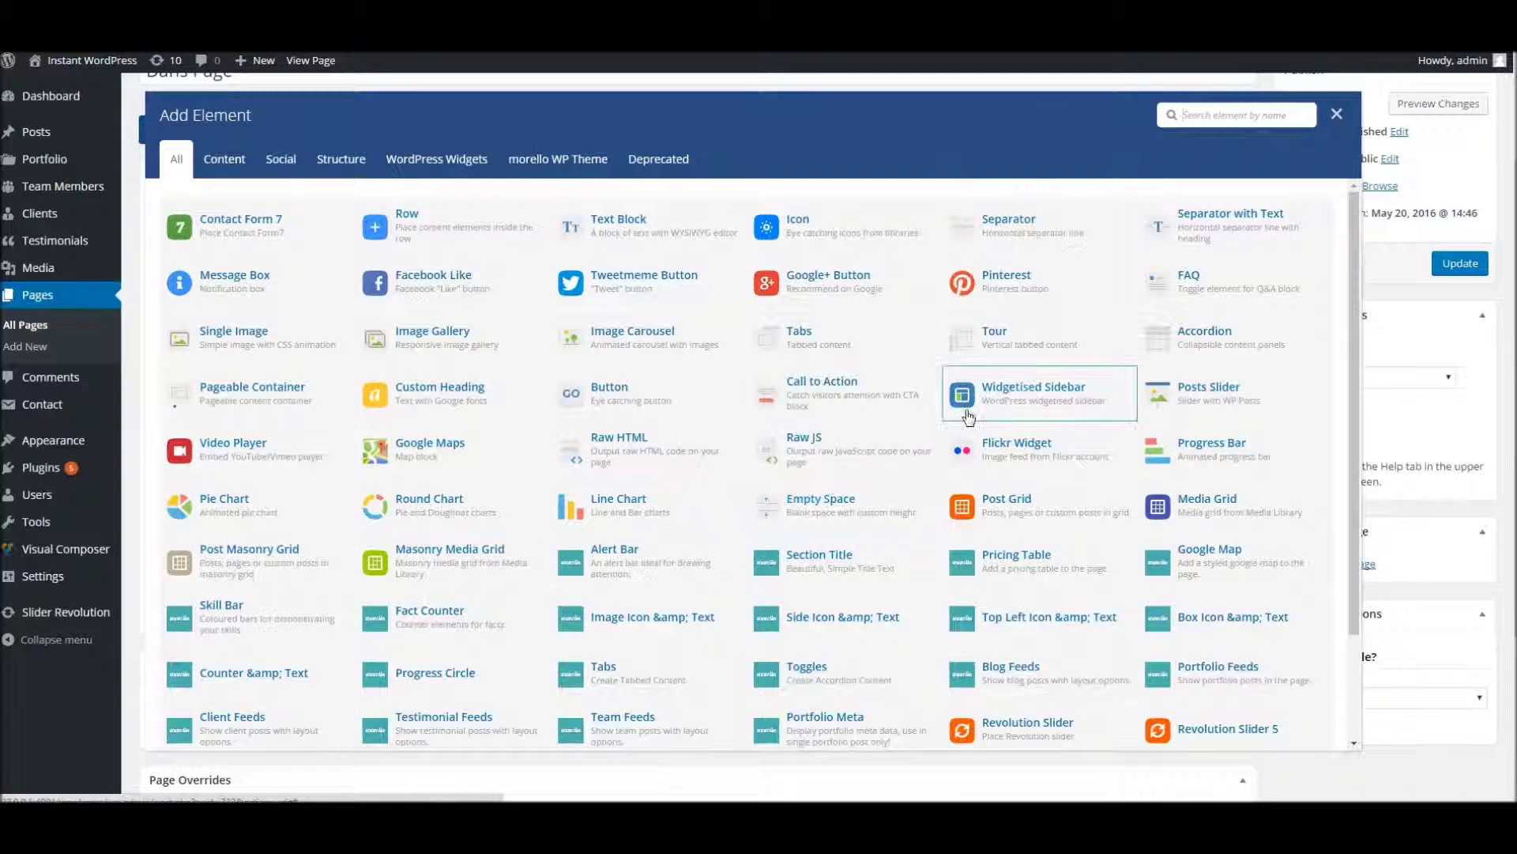
pyautogui.click(861, 503)
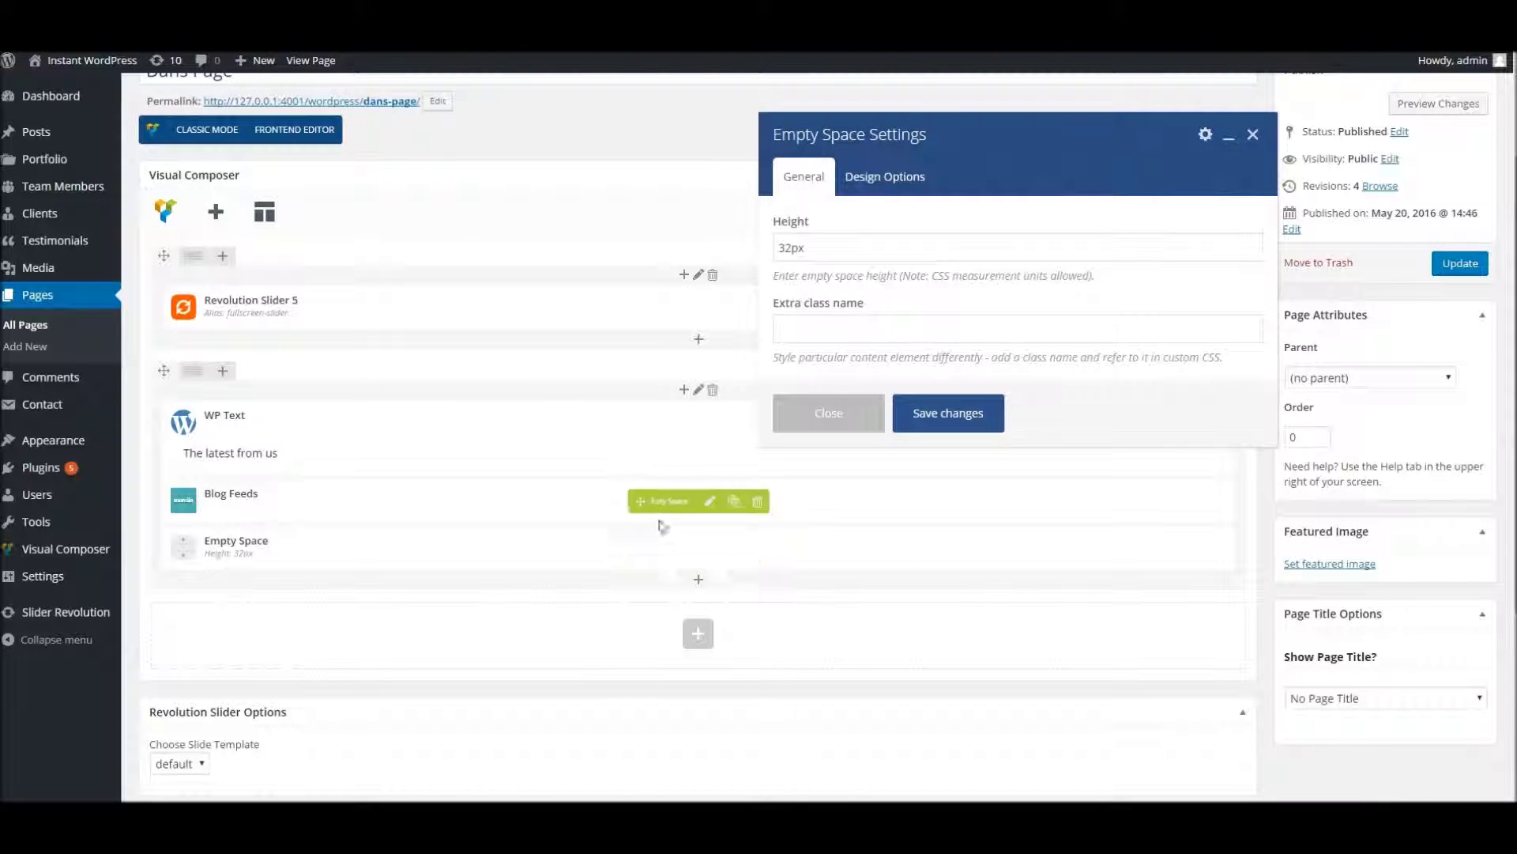
pyautogui.moveTo(793, 247); pyautogui.dragTo(764, 248)
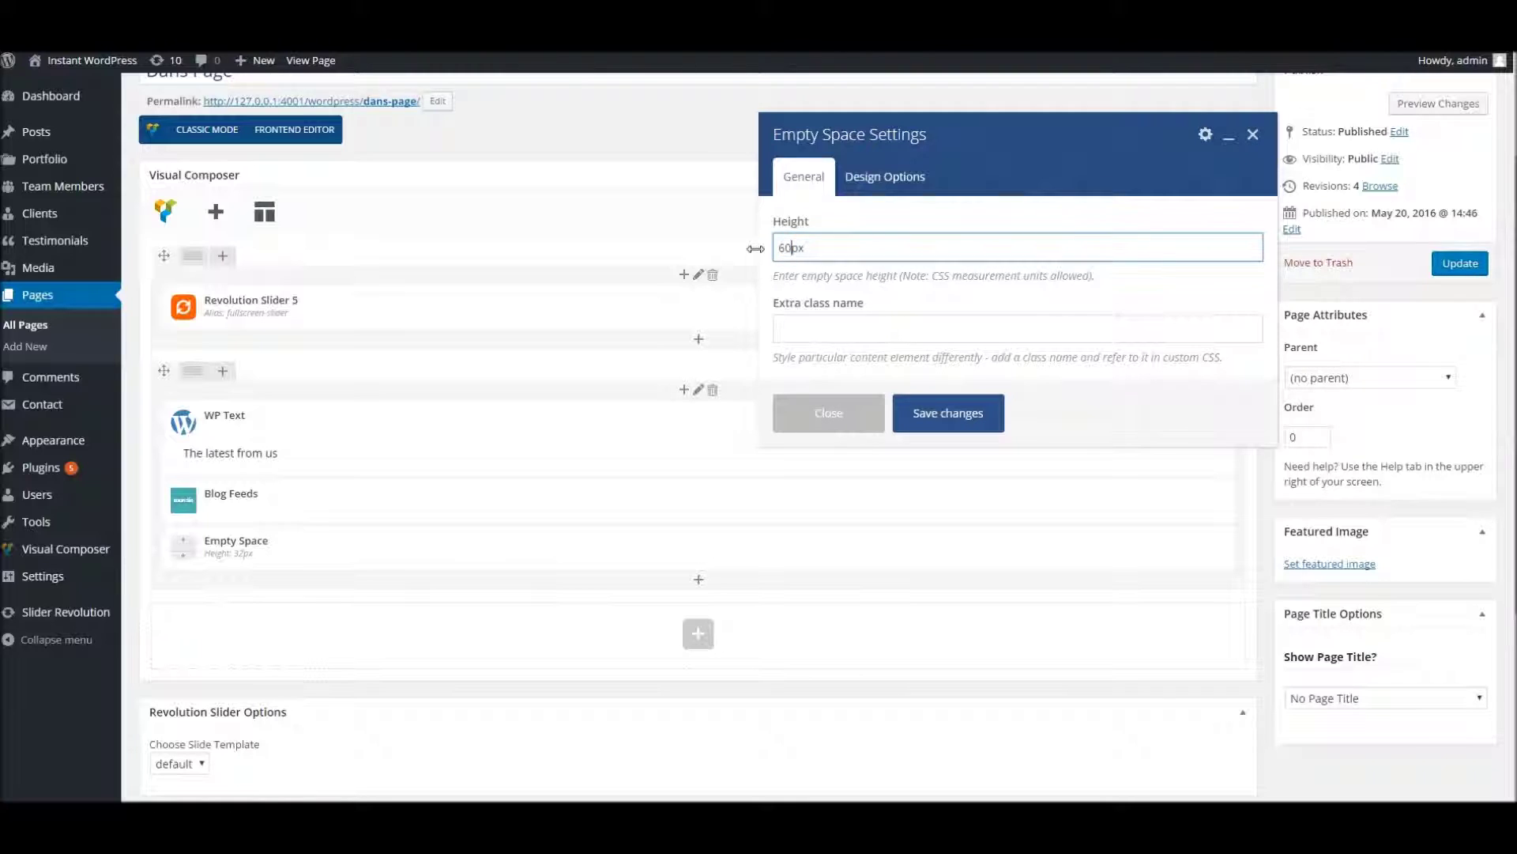
pyautogui.click(953, 418)
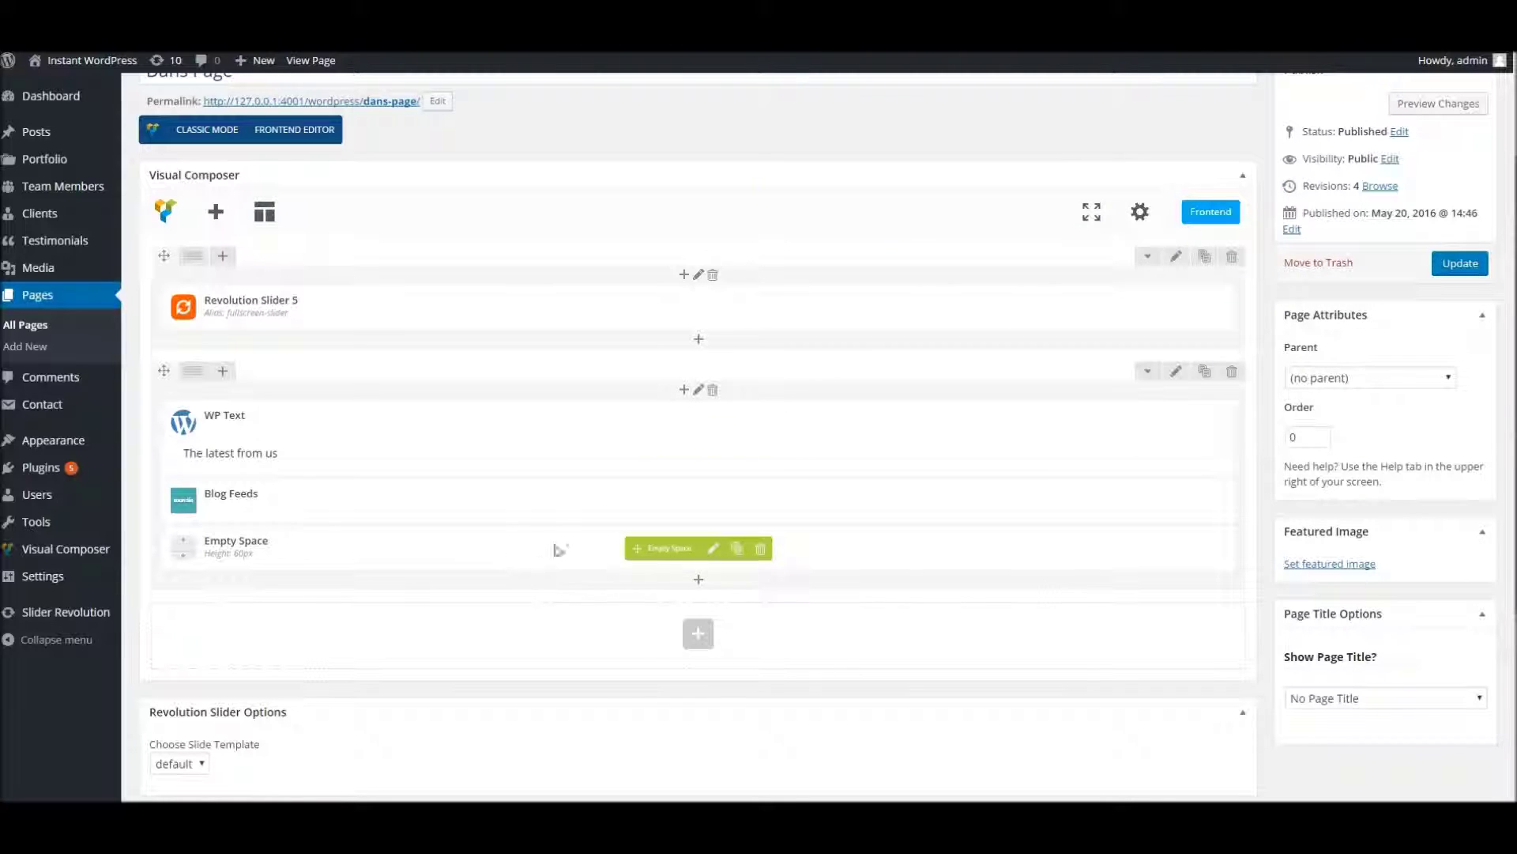
pyautogui.moveTo(648, 542); pyautogui.dragTo(656, 498)
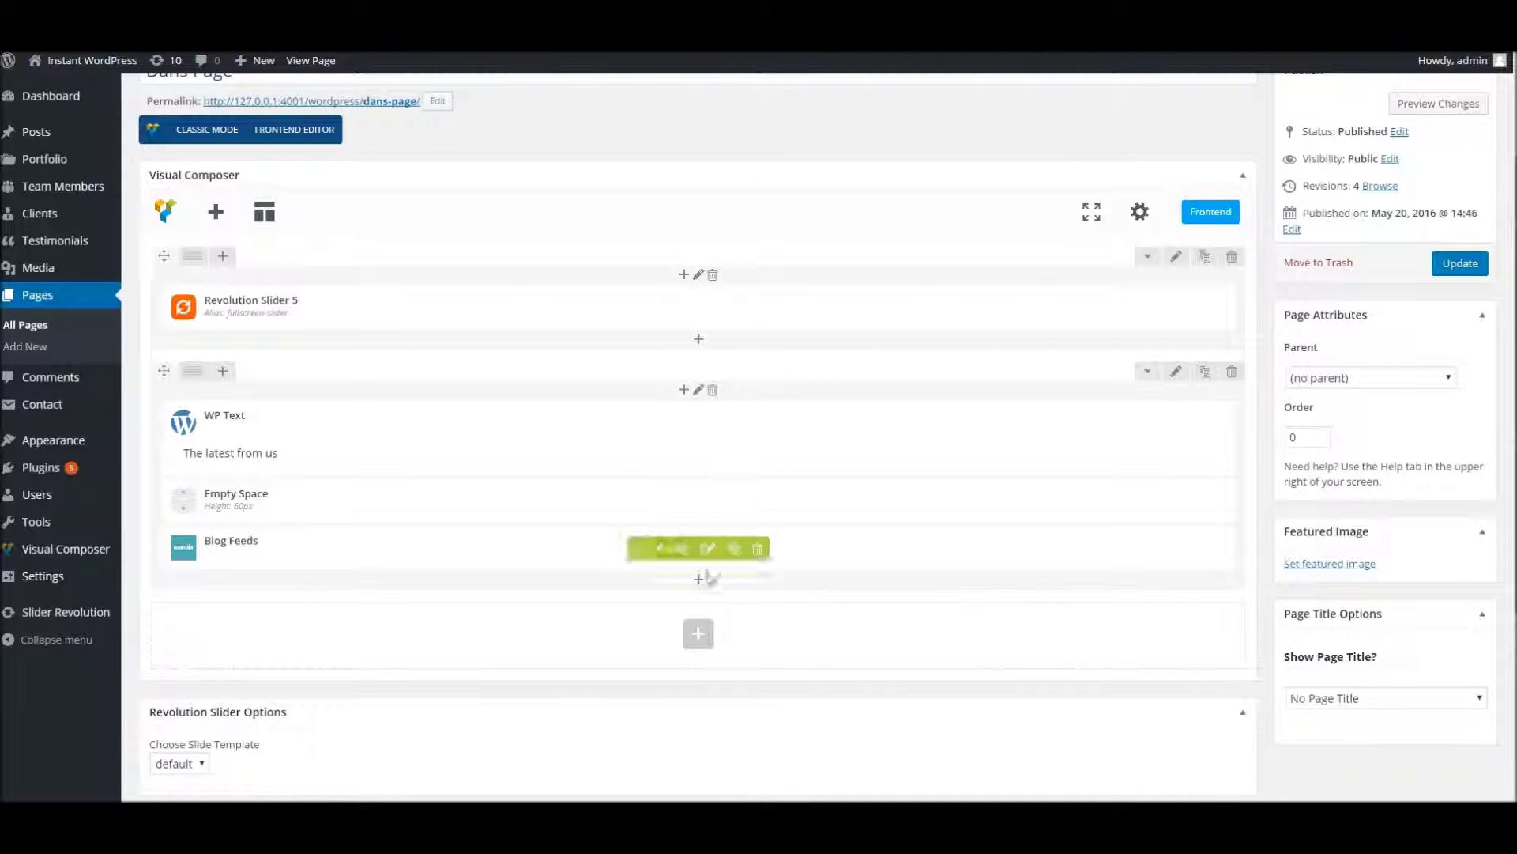
# Update the page and check the spacing between the heading and the blog carousel on the live page.
pyautogui.click(1480, 268)
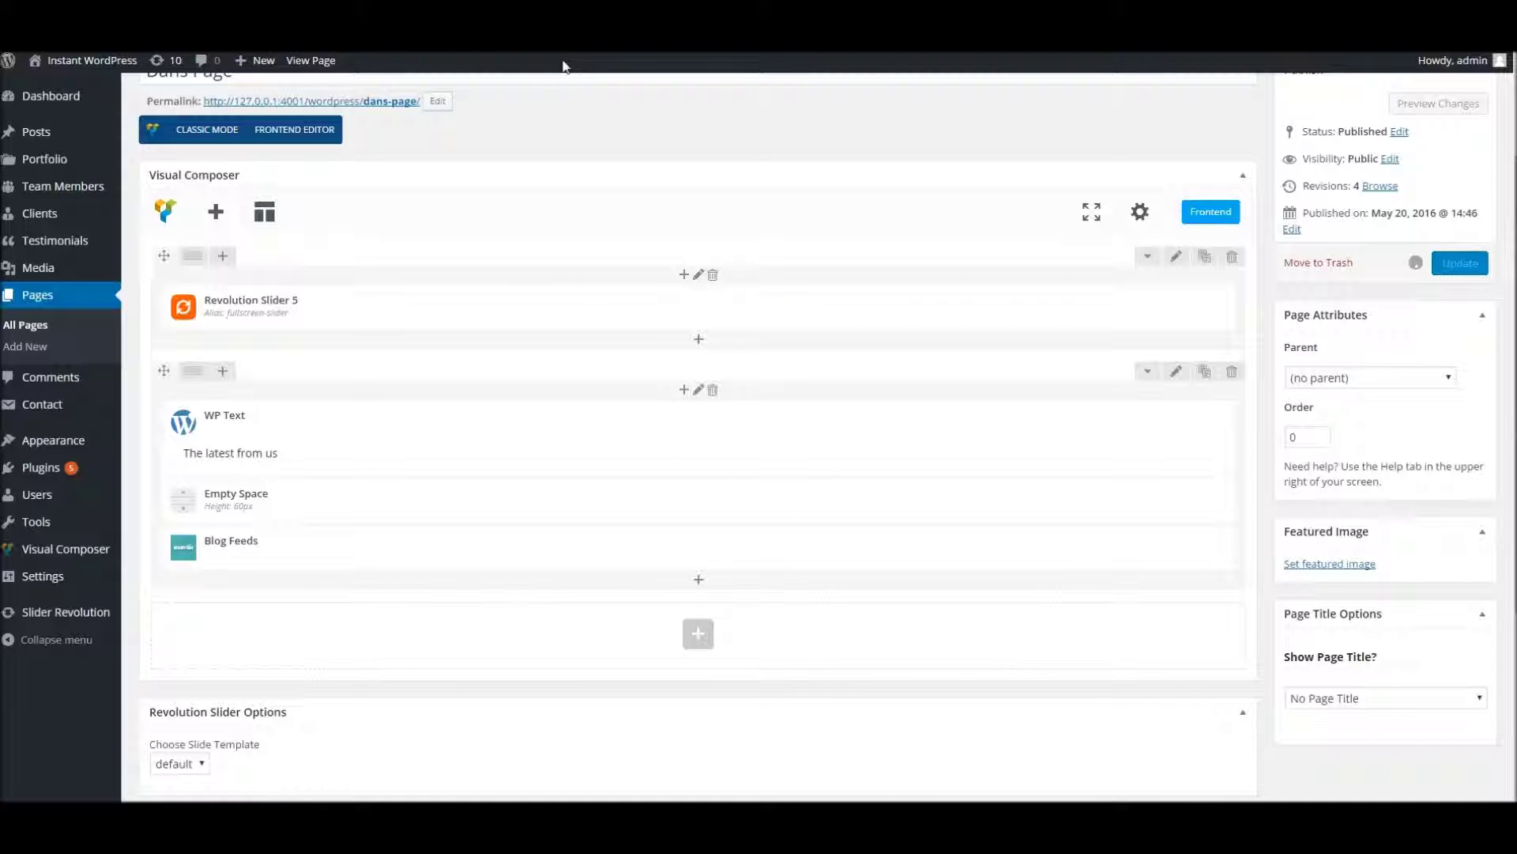
pyautogui.click(409, 4)
pyautogui.rightClick(409, 3)
pyautogui.click(446, 20)
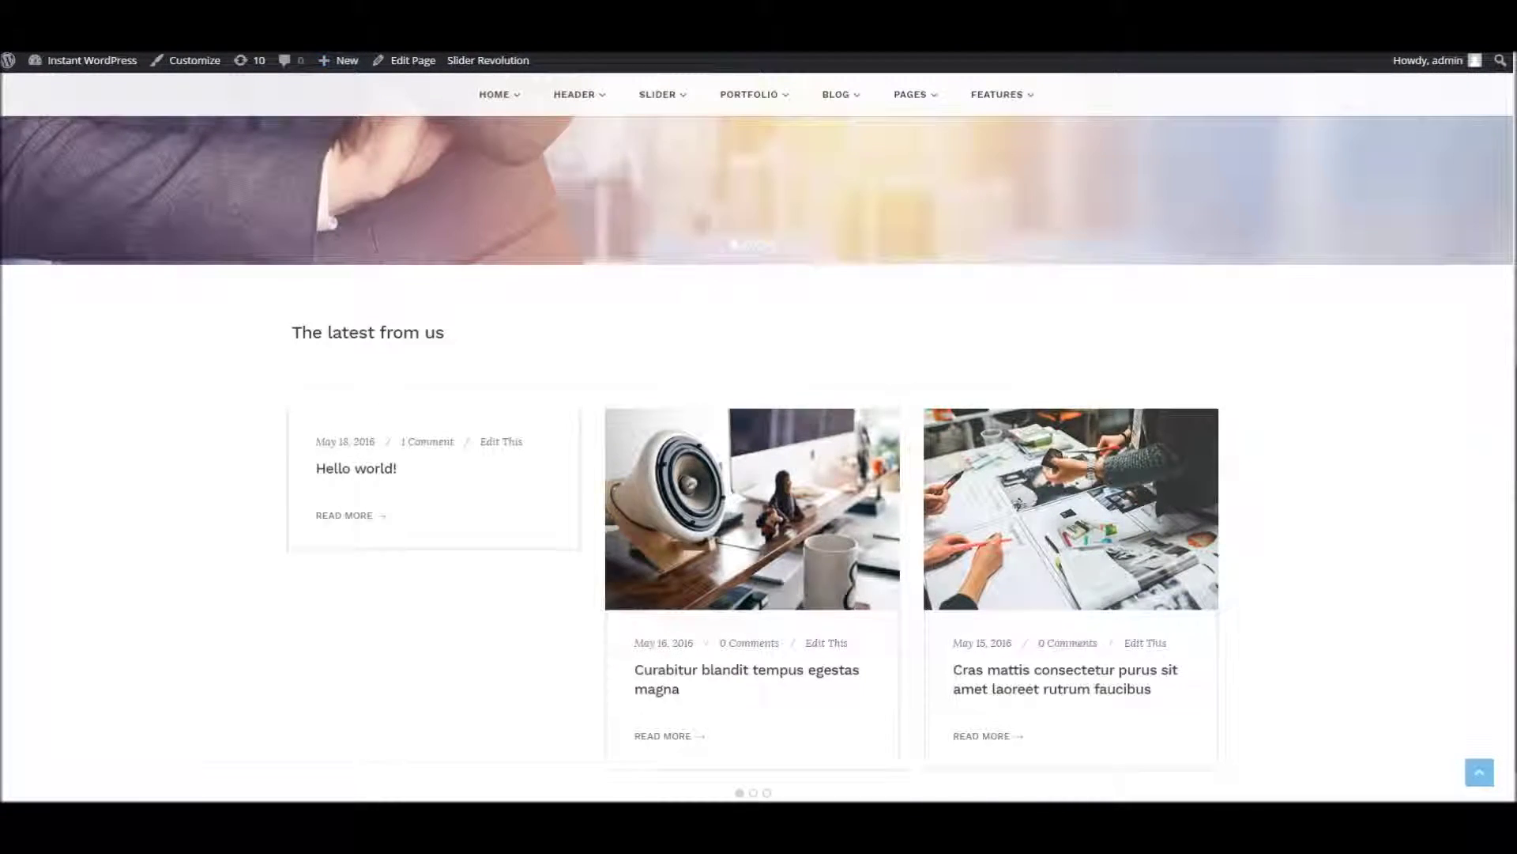
pyautogui.click(237, 3)
pyautogui.scroll(-4, 448, 362)
pyautogui.scroll(4, 448, 362)
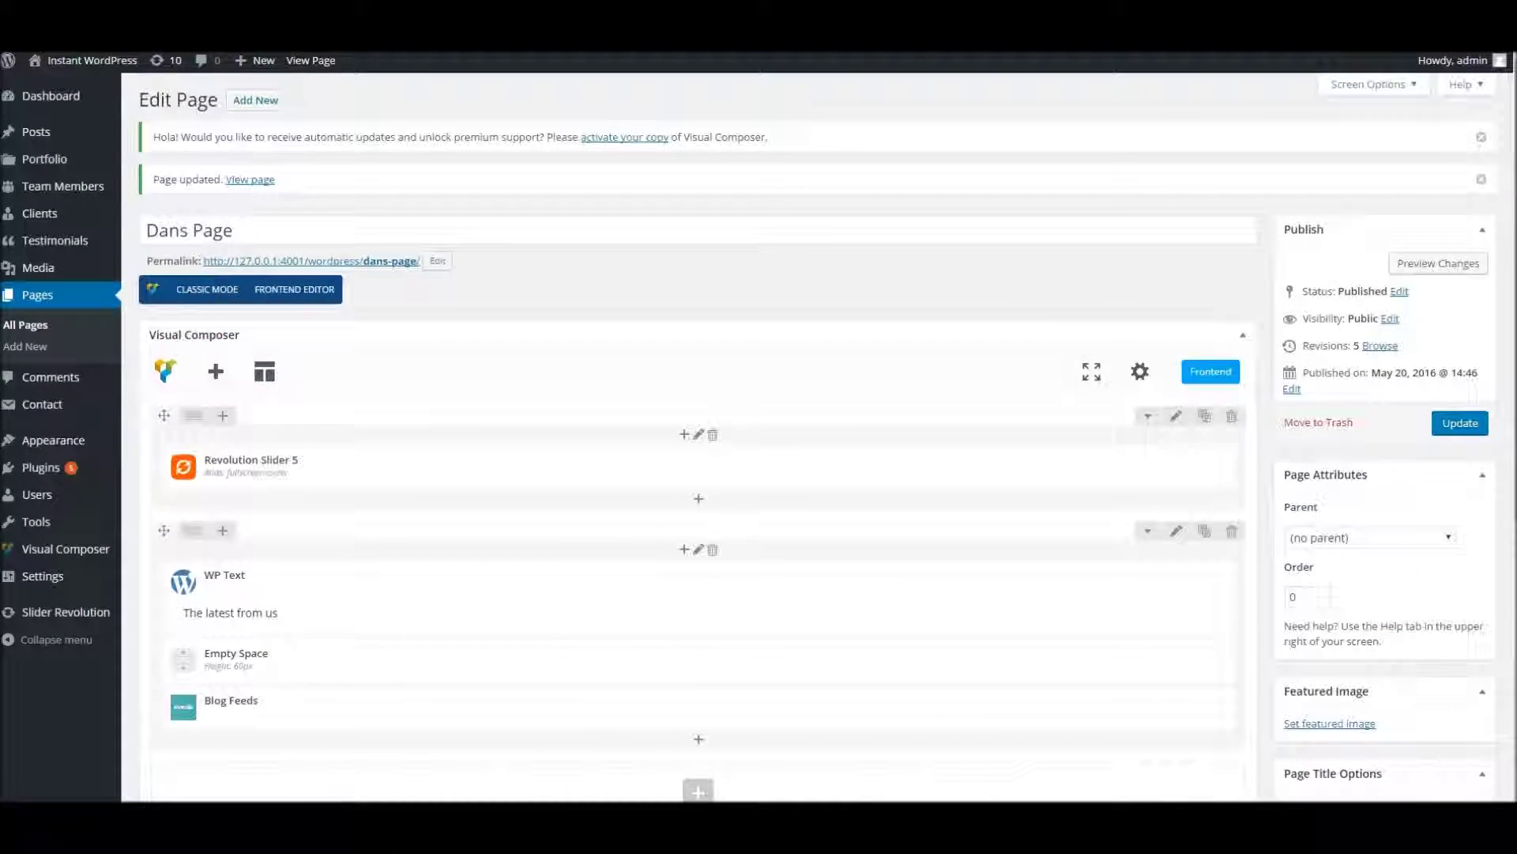
pyautogui.click(446, 20)
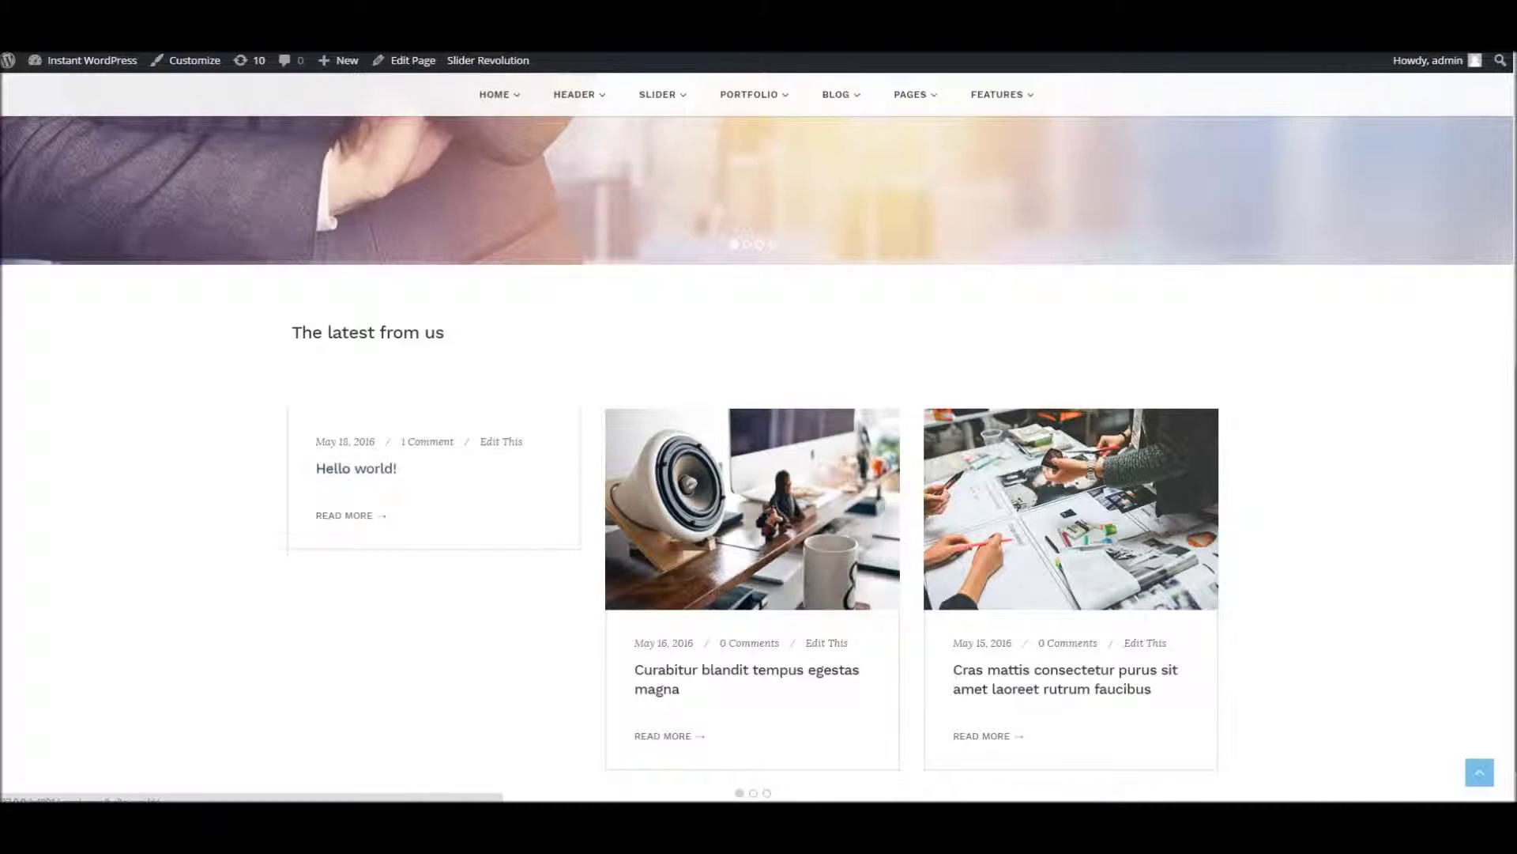
# Move the "Hello world!" post to the trash from the posts list and check the carousel on the live page.
pyautogui.click(229, 16)
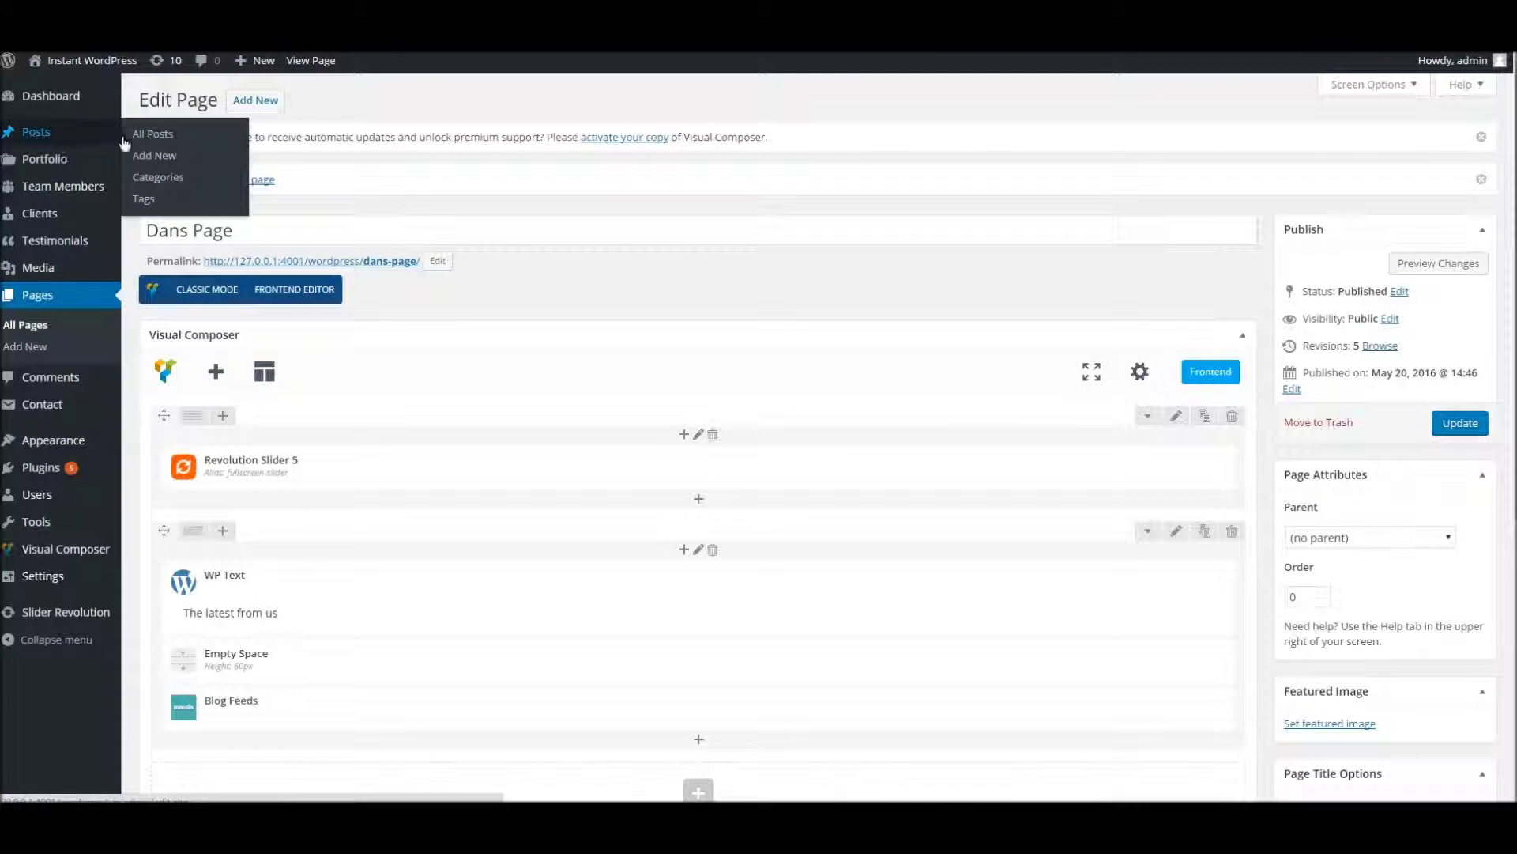
pyautogui.click(153, 136)
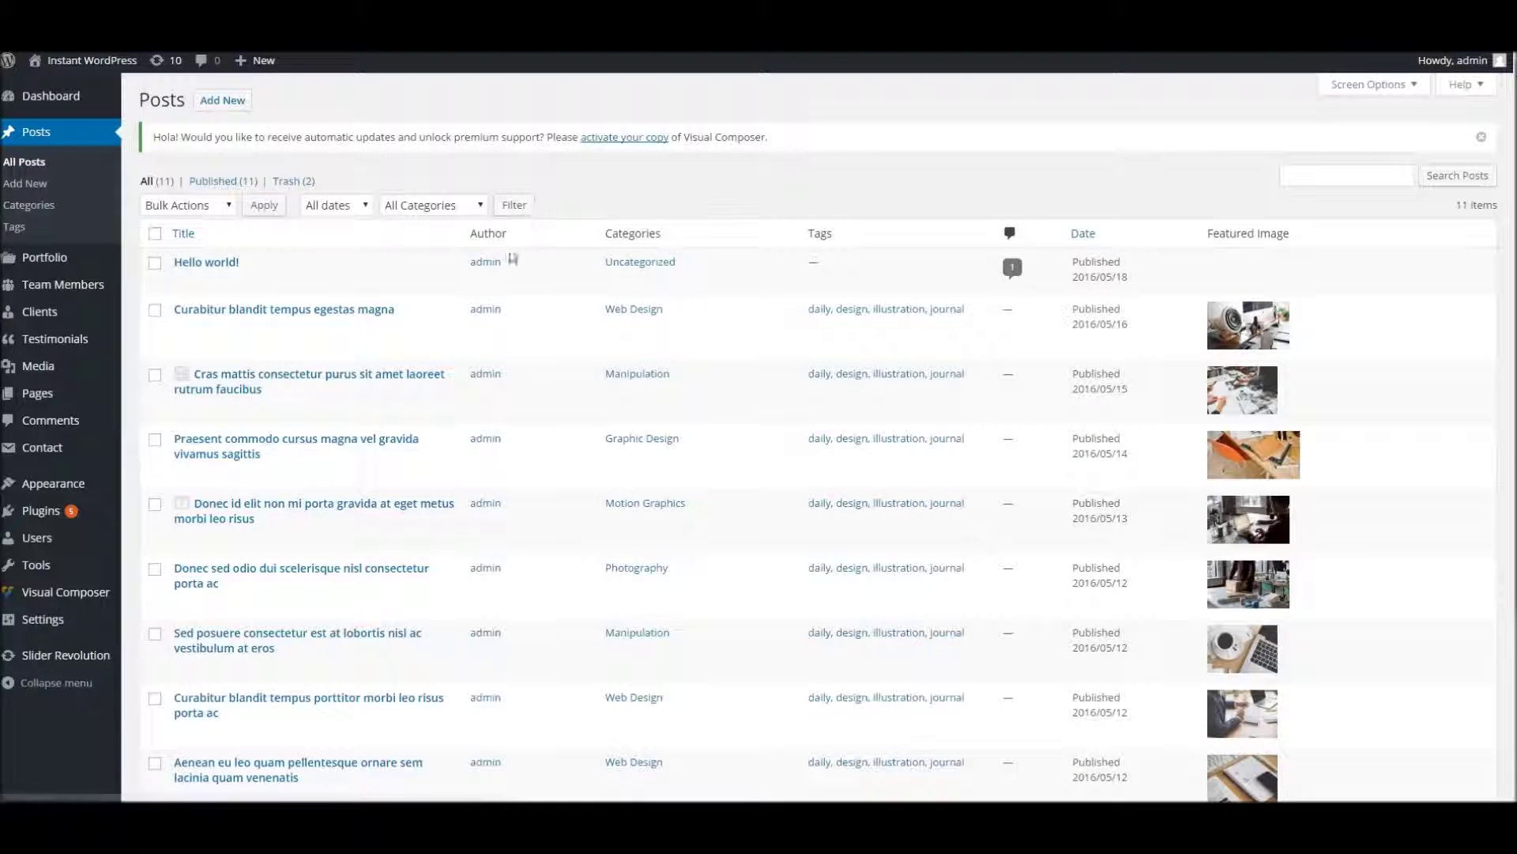
pyautogui.click(278, 282)
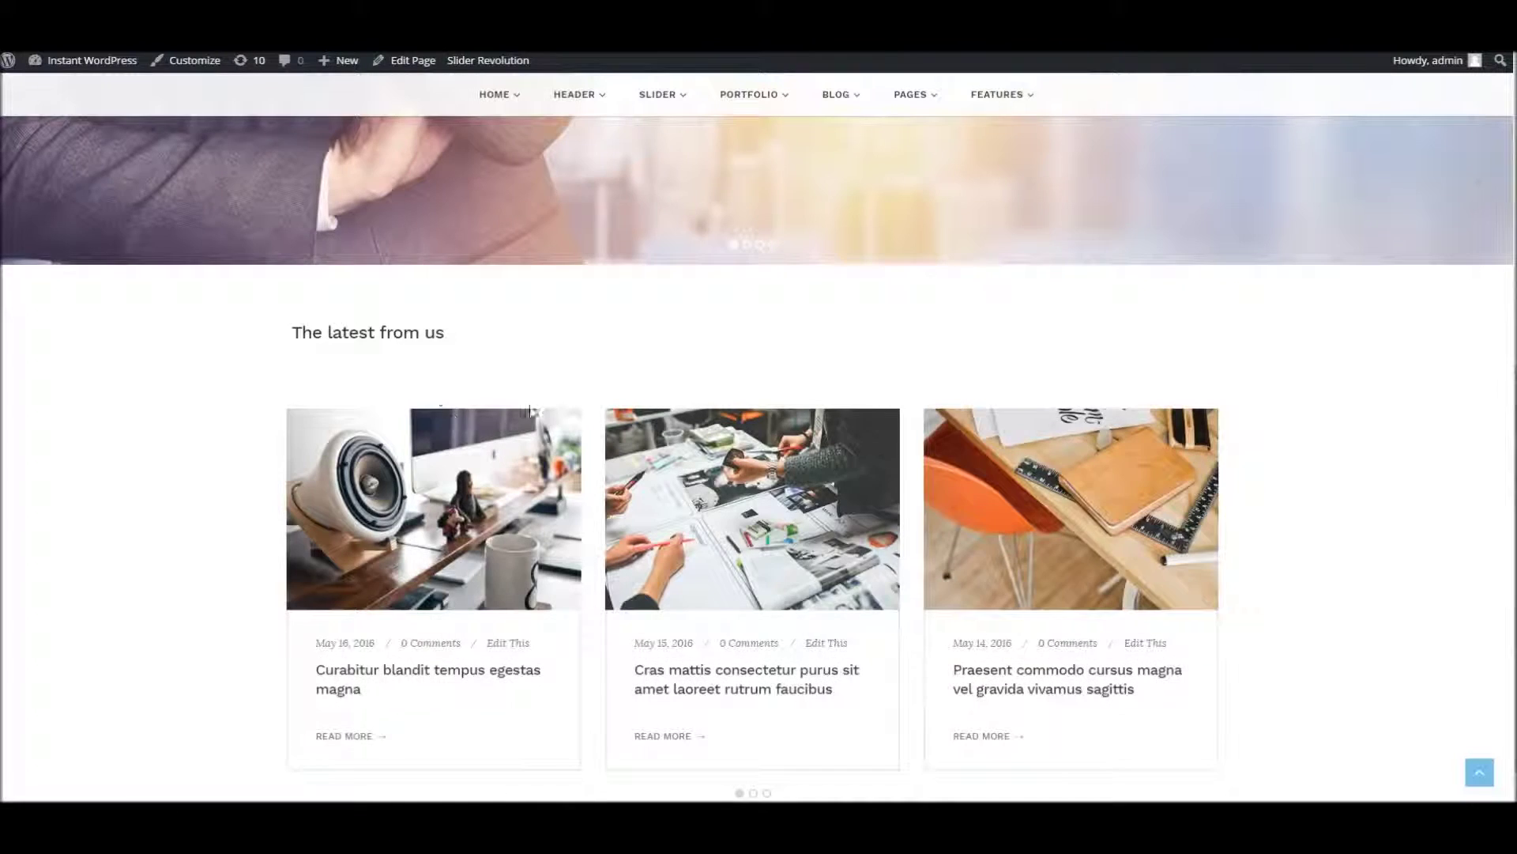
pyautogui.scroll(-1, 433, 377)
pyautogui.scroll(2, 433, 377)
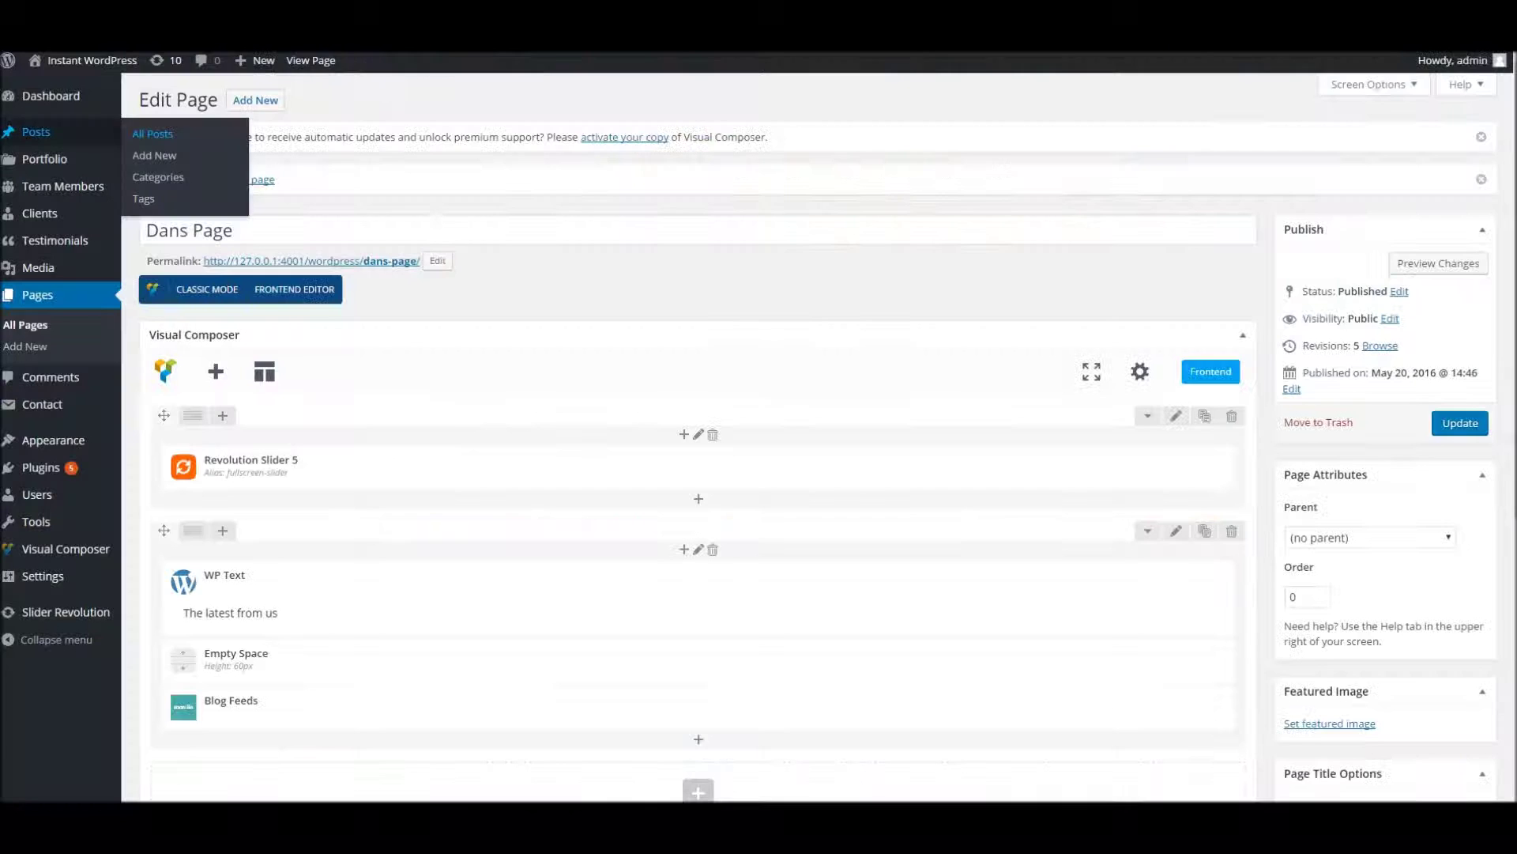
# Set the blog row's Row stretch to Stretch row, update the page, and check the layout on the live page.
pyautogui.scroll(-2, 695, 466)
pyautogui.click(1177, 373)
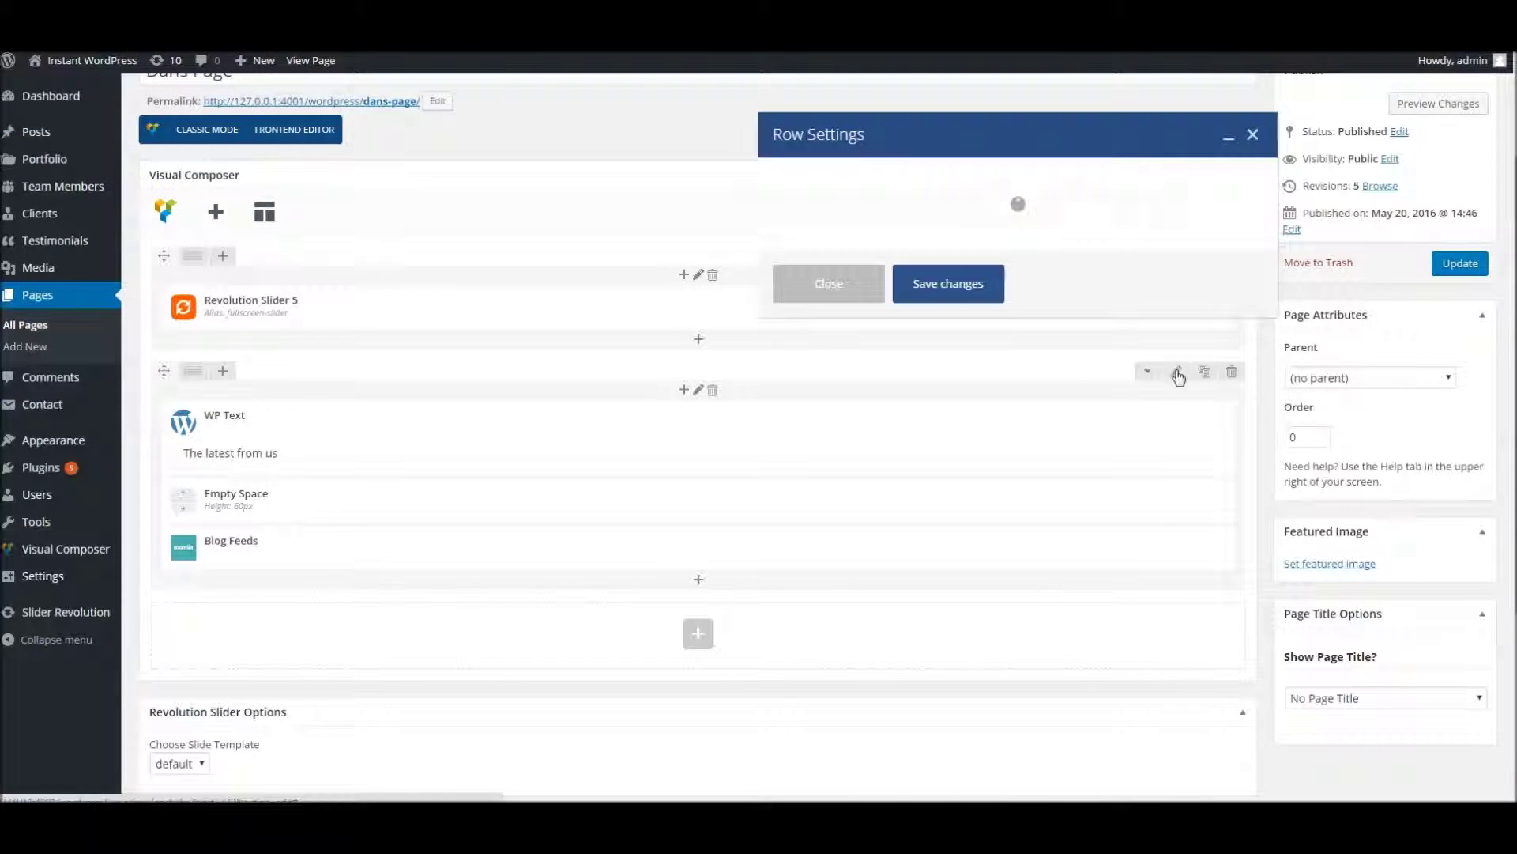
pyautogui.scroll(-6, 1104, 426)
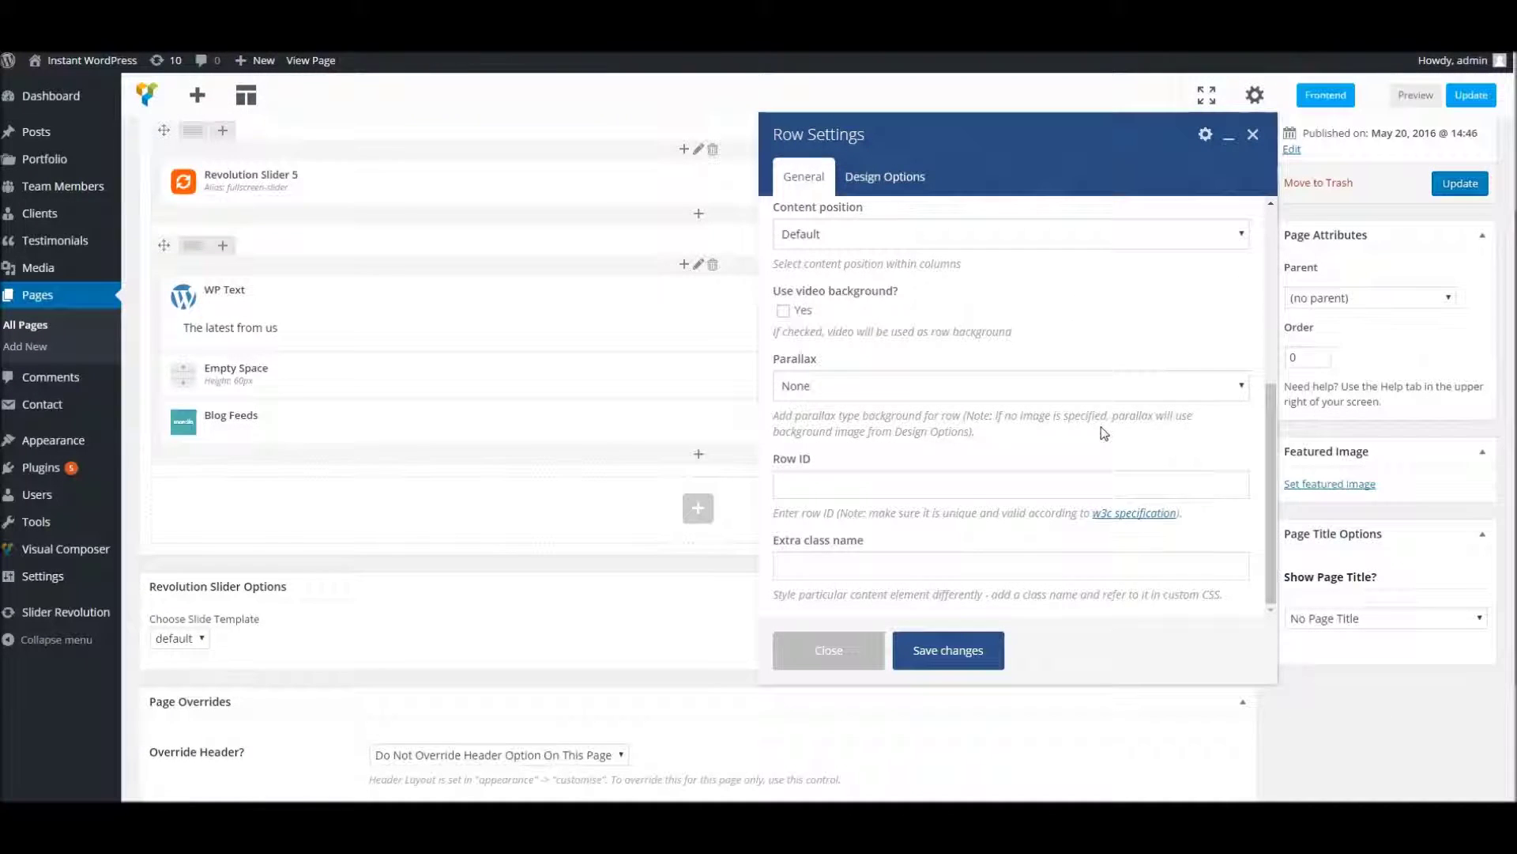
pyautogui.scroll(2, 1104, 433)
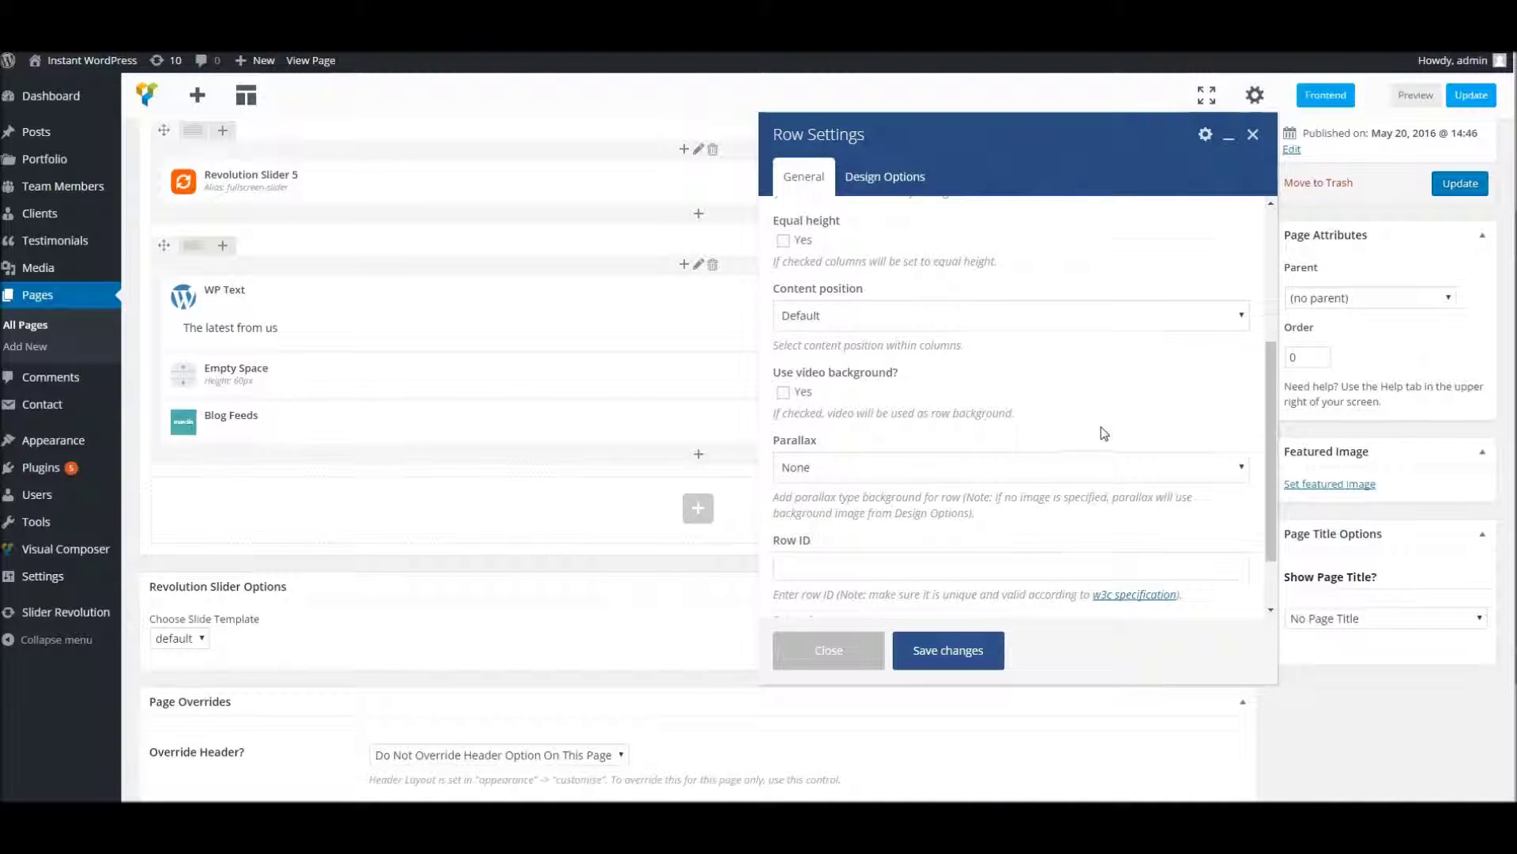
pyautogui.scroll(3, 1102, 433)
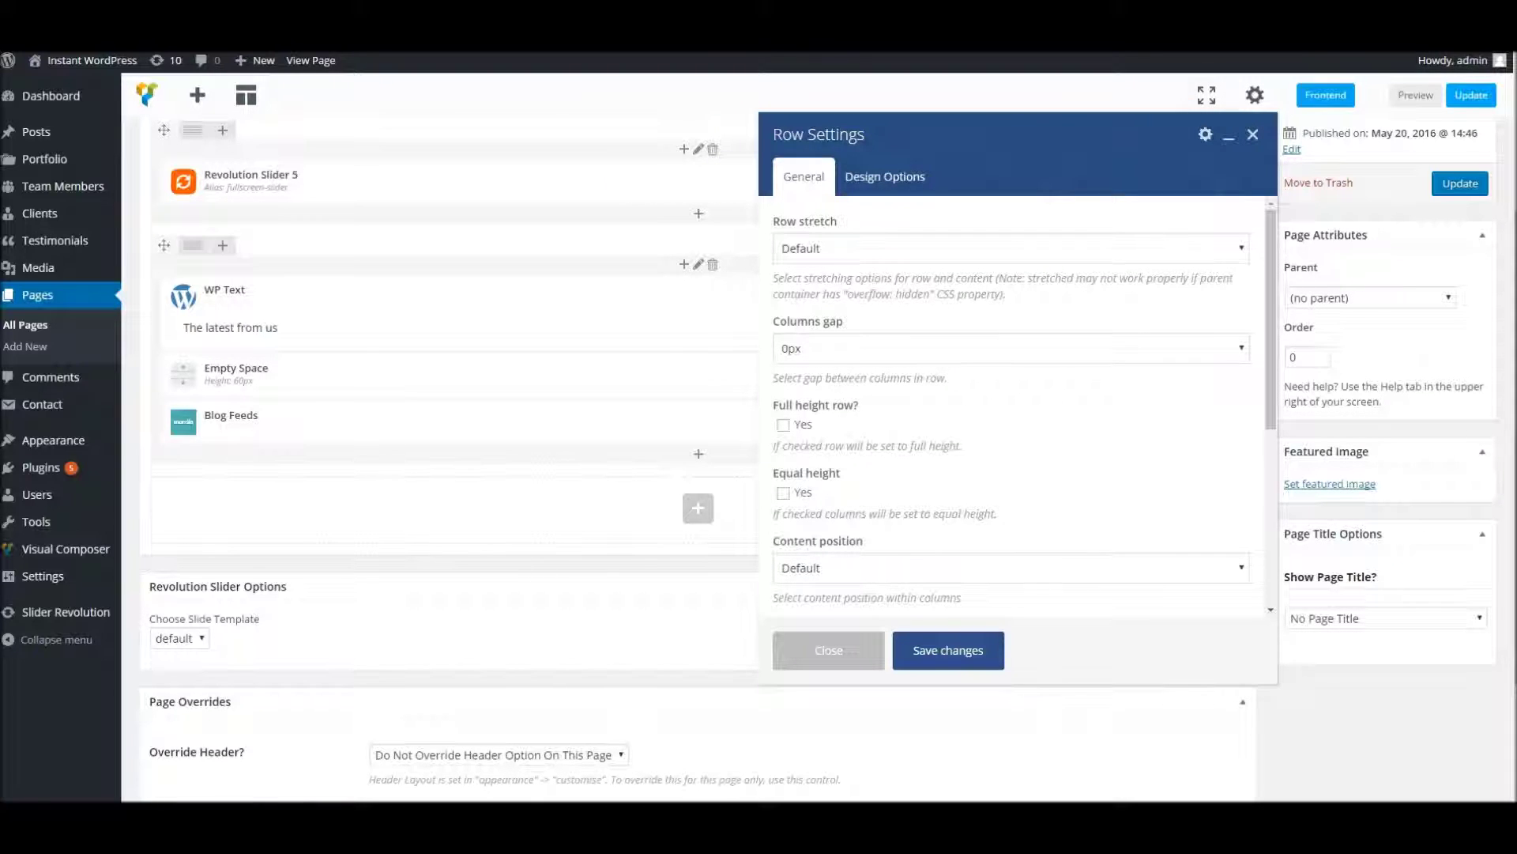
pyautogui.click(875, 248)
pyautogui.click(875, 289)
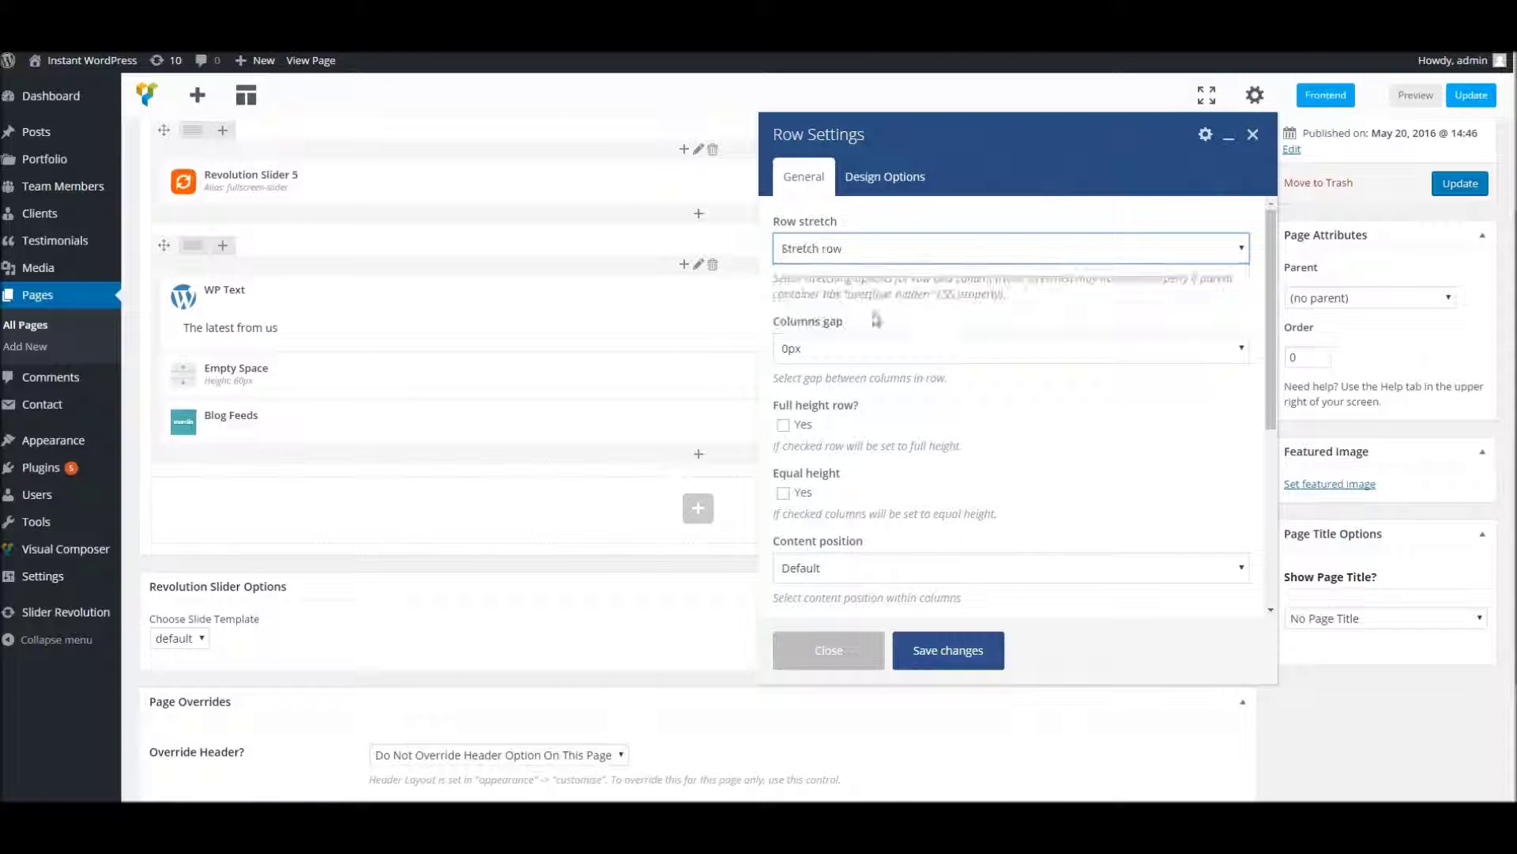
pyautogui.click(965, 650)
pyautogui.click(1468, 96)
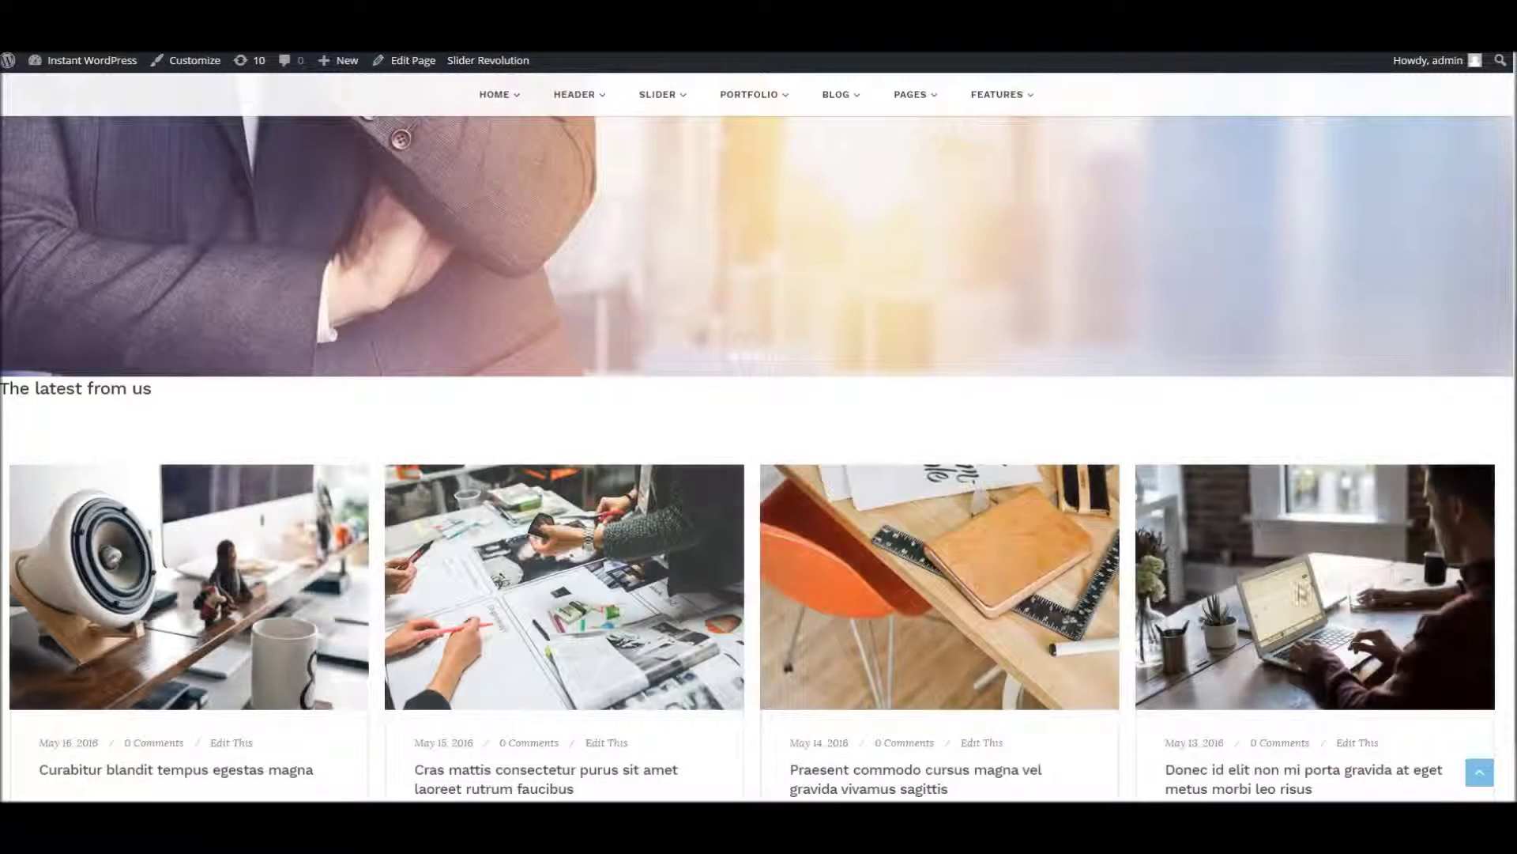
pyautogui.scroll(-1, 823, 591)
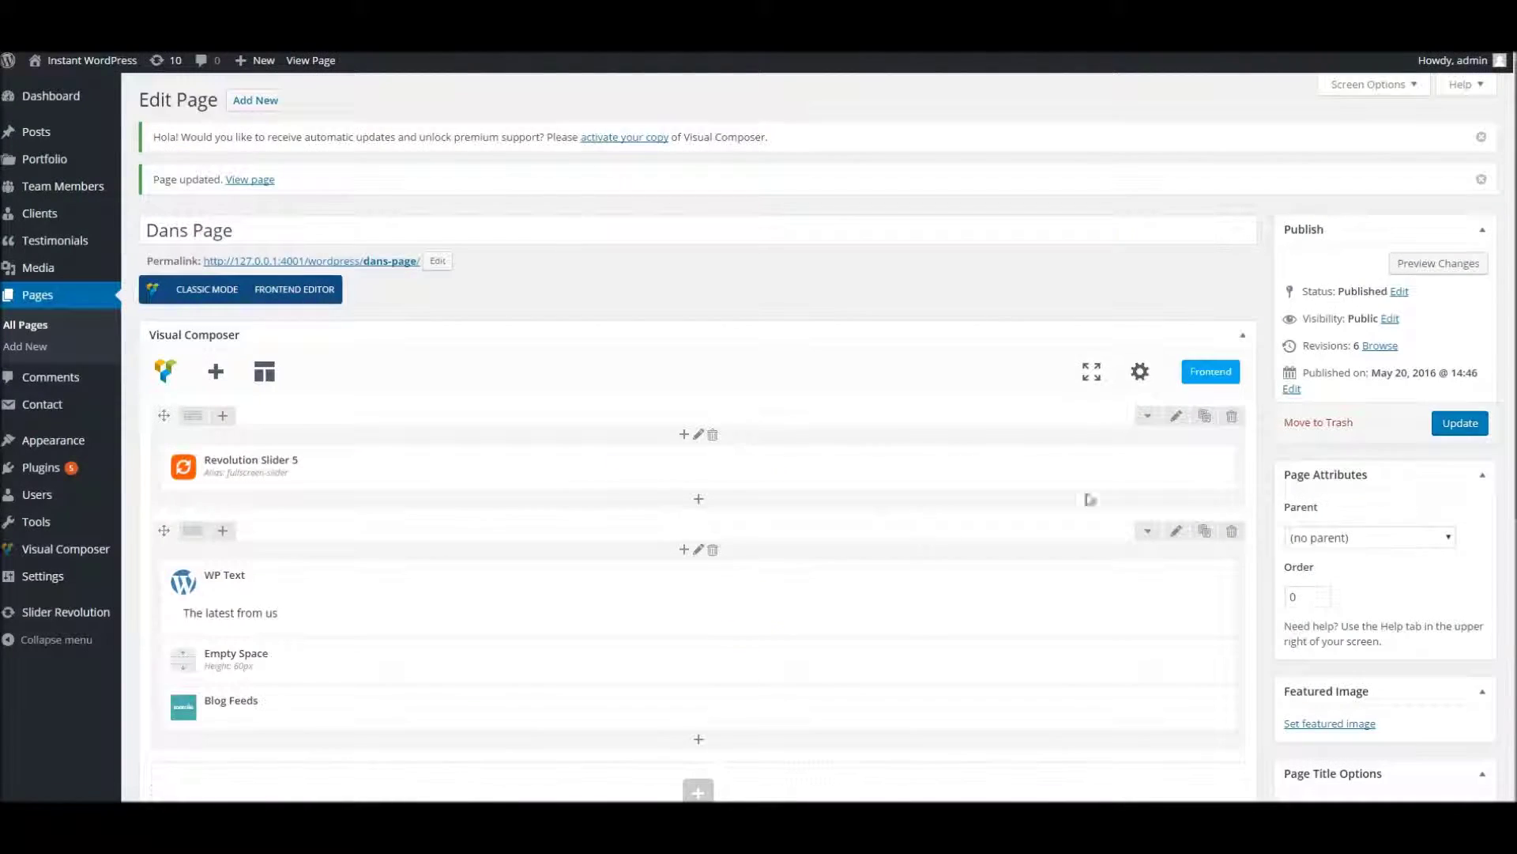
# Set the blog row's Parallax option to Simple in its row settings.
pyautogui.click(1176, 532)
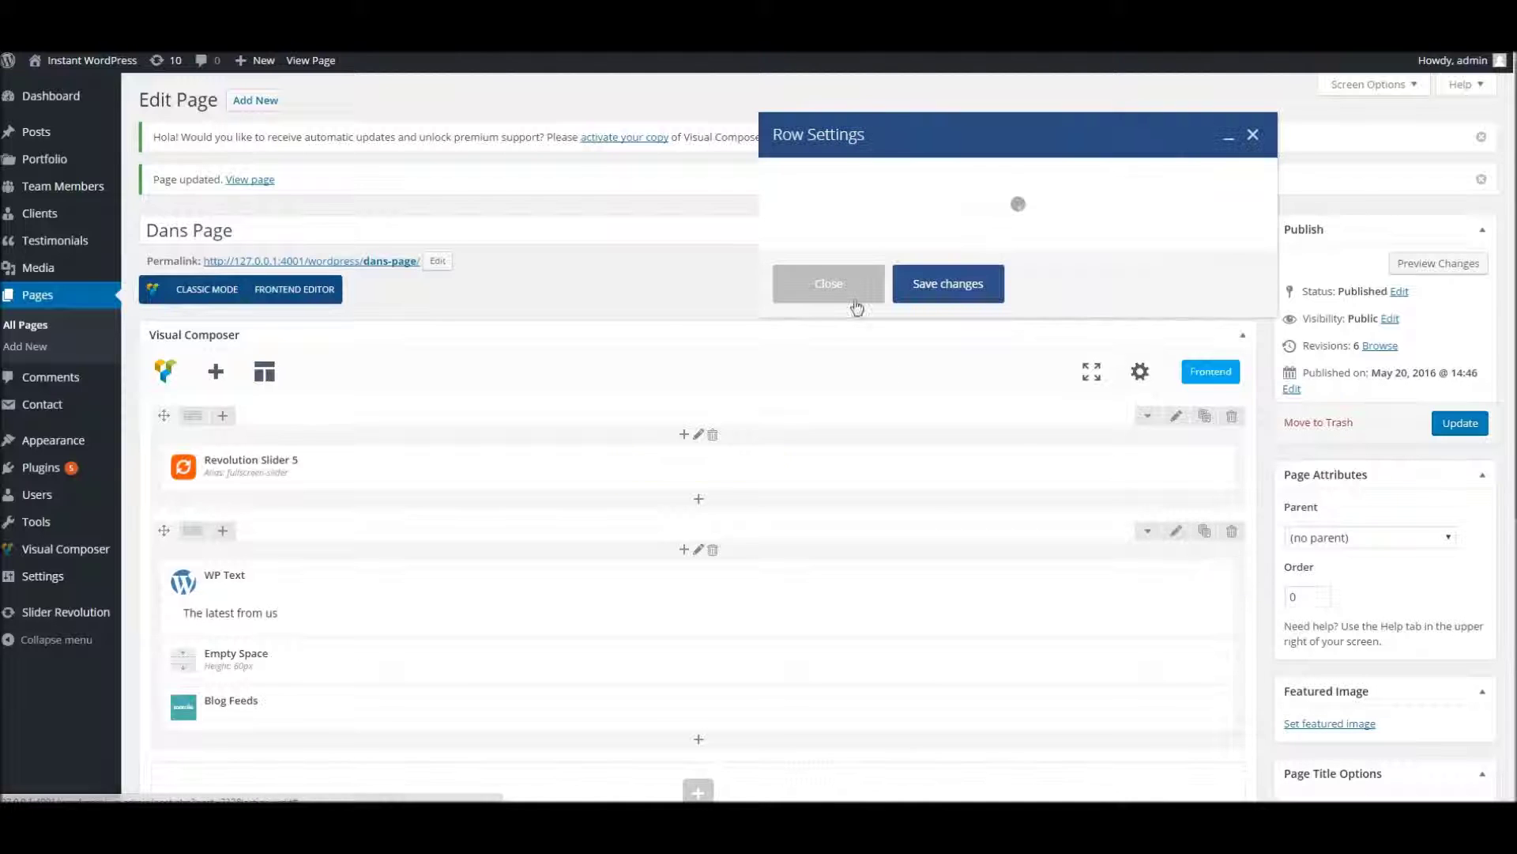
pyautogui.scroll(-4, 1028, 449)
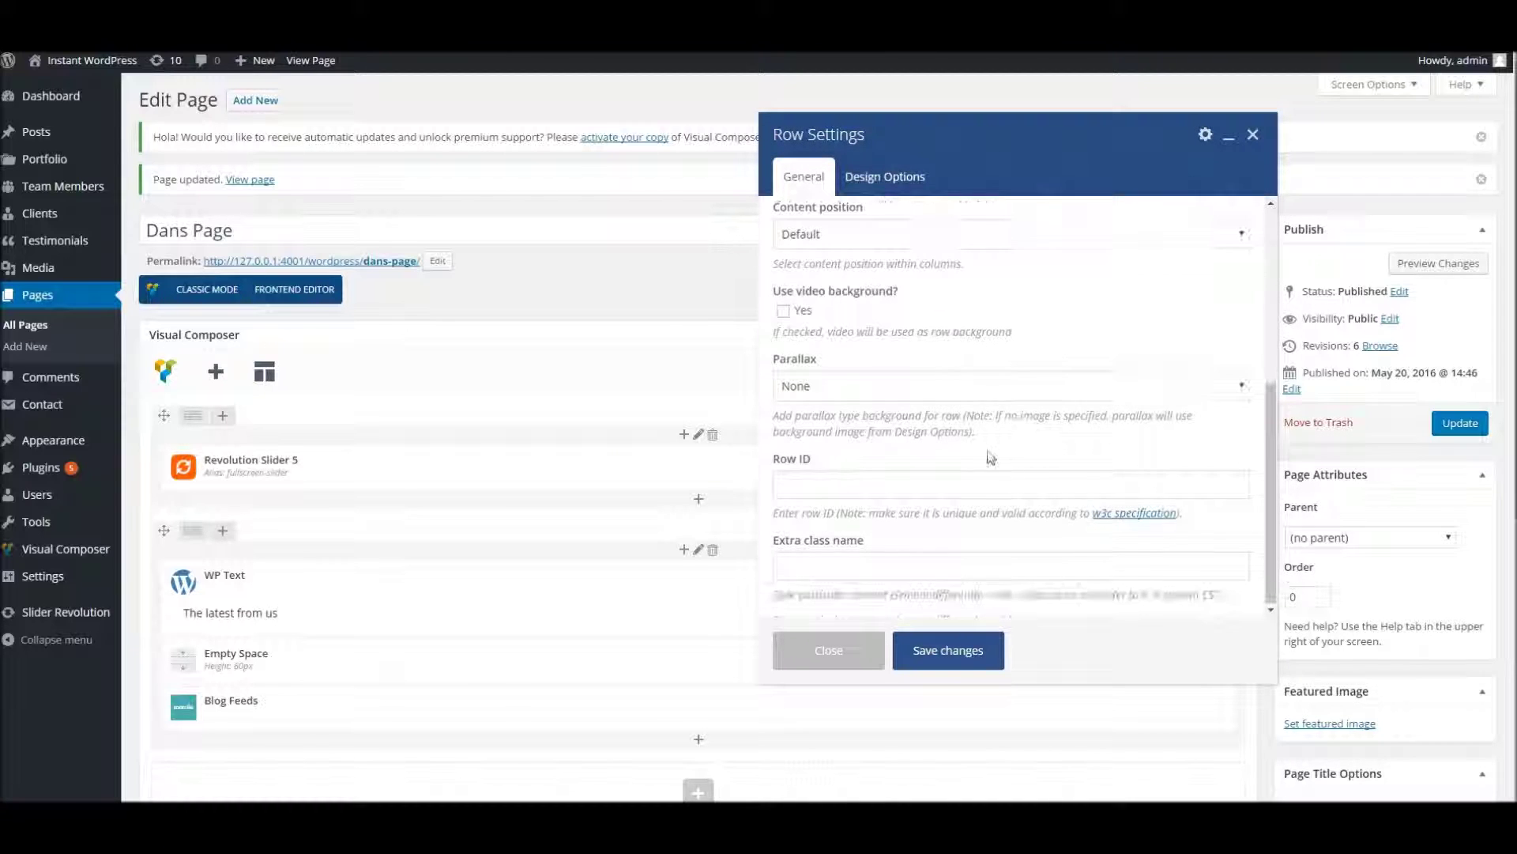
pyautogui.click(881, 389)
pyautogui.click(881, 426)
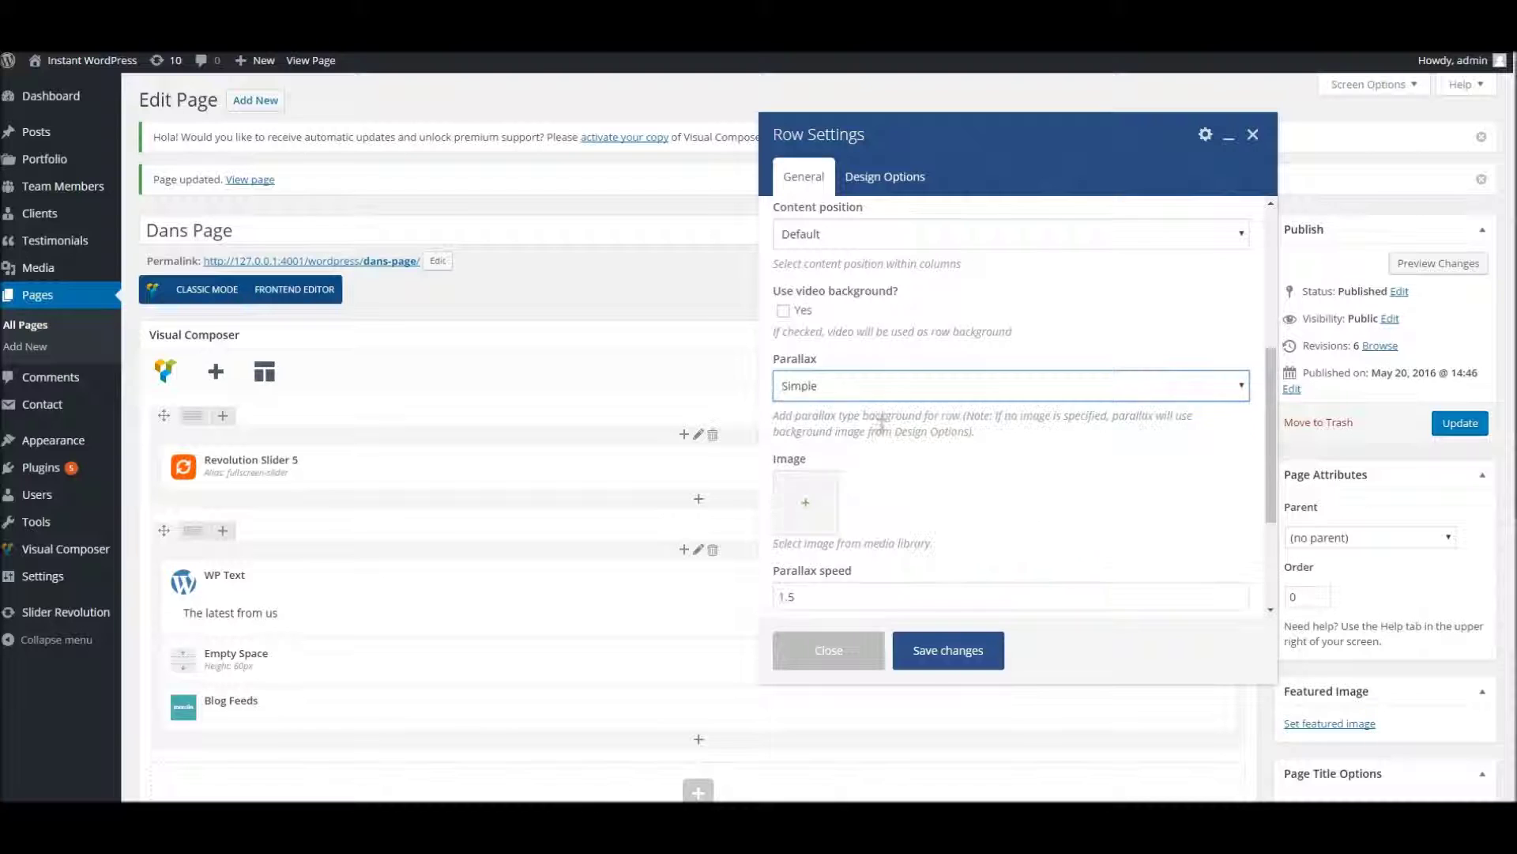
# Choose slider-bg2-2.jpg from the media library as the row's parallax image, save the row settings, and update the page.
pyautogui.click(808, 509)
pyautogui.click(592, 383)
pyautogui.click(589, 478)
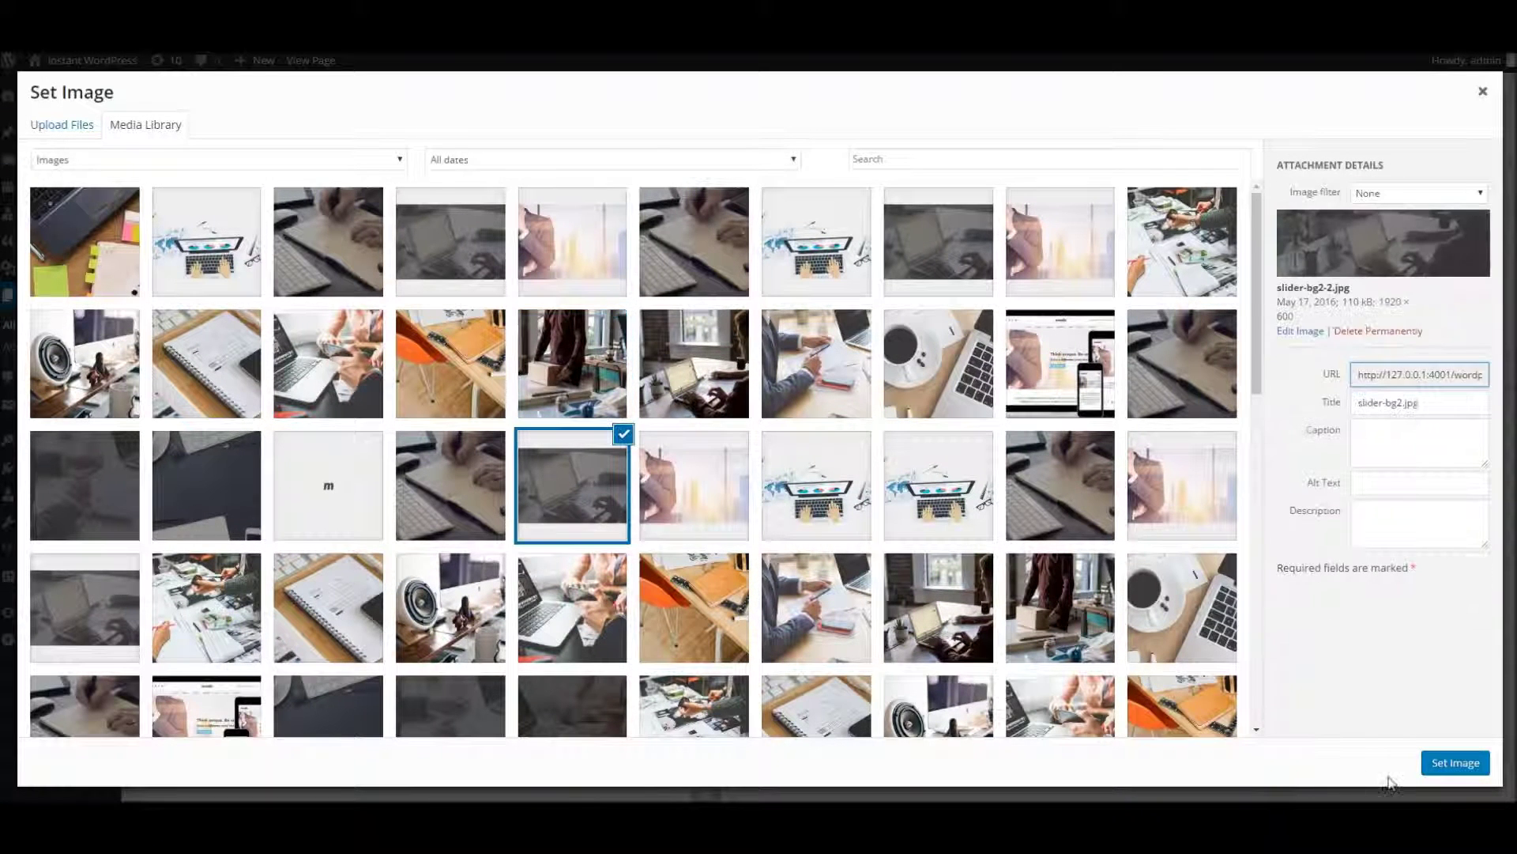
pyautogui.click(1444, 764)
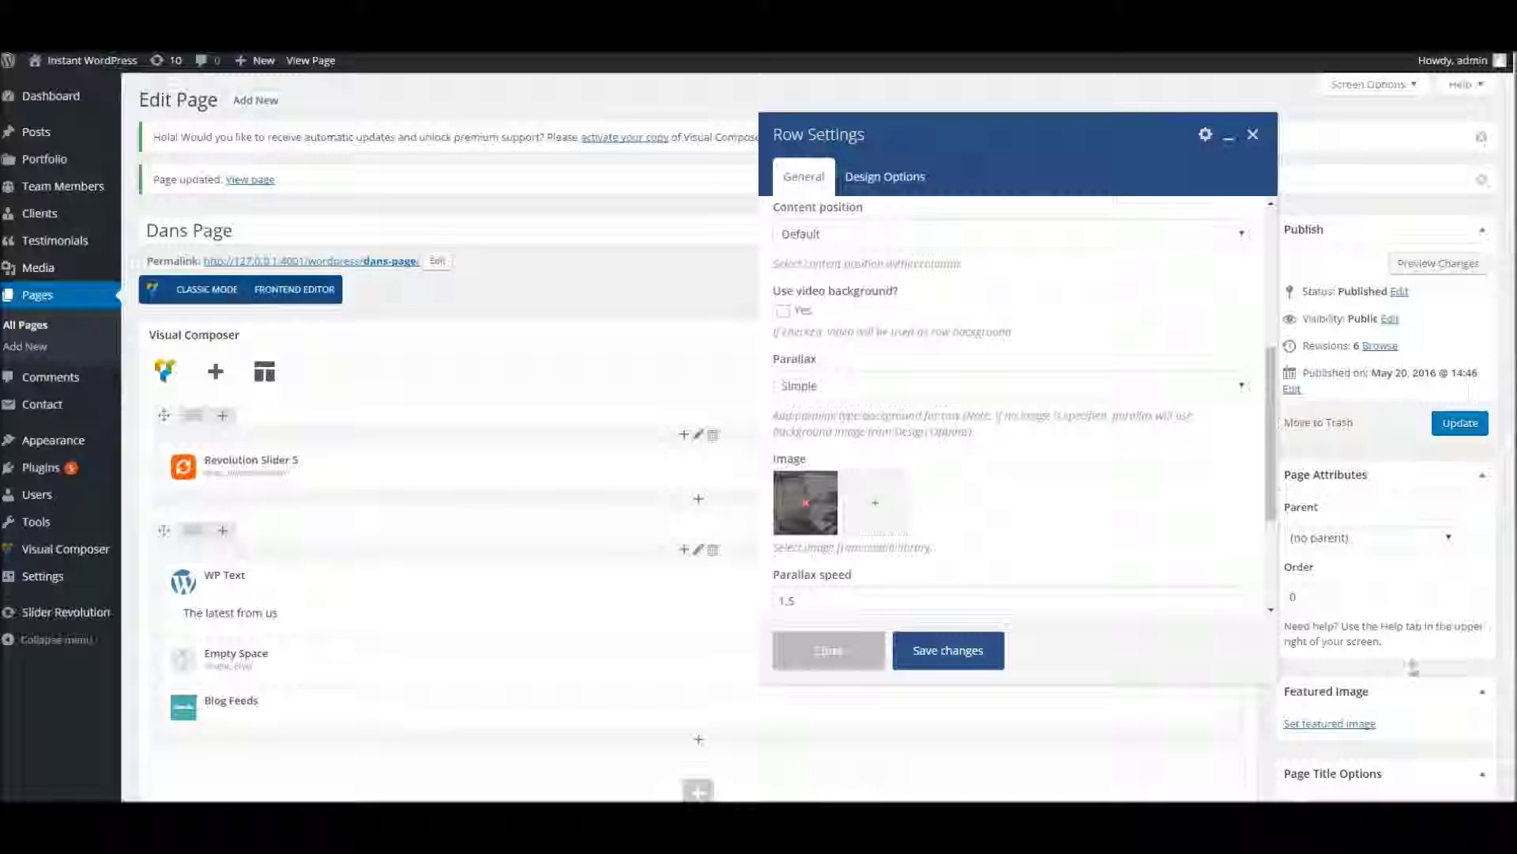
pyautogui.click(993, 659)
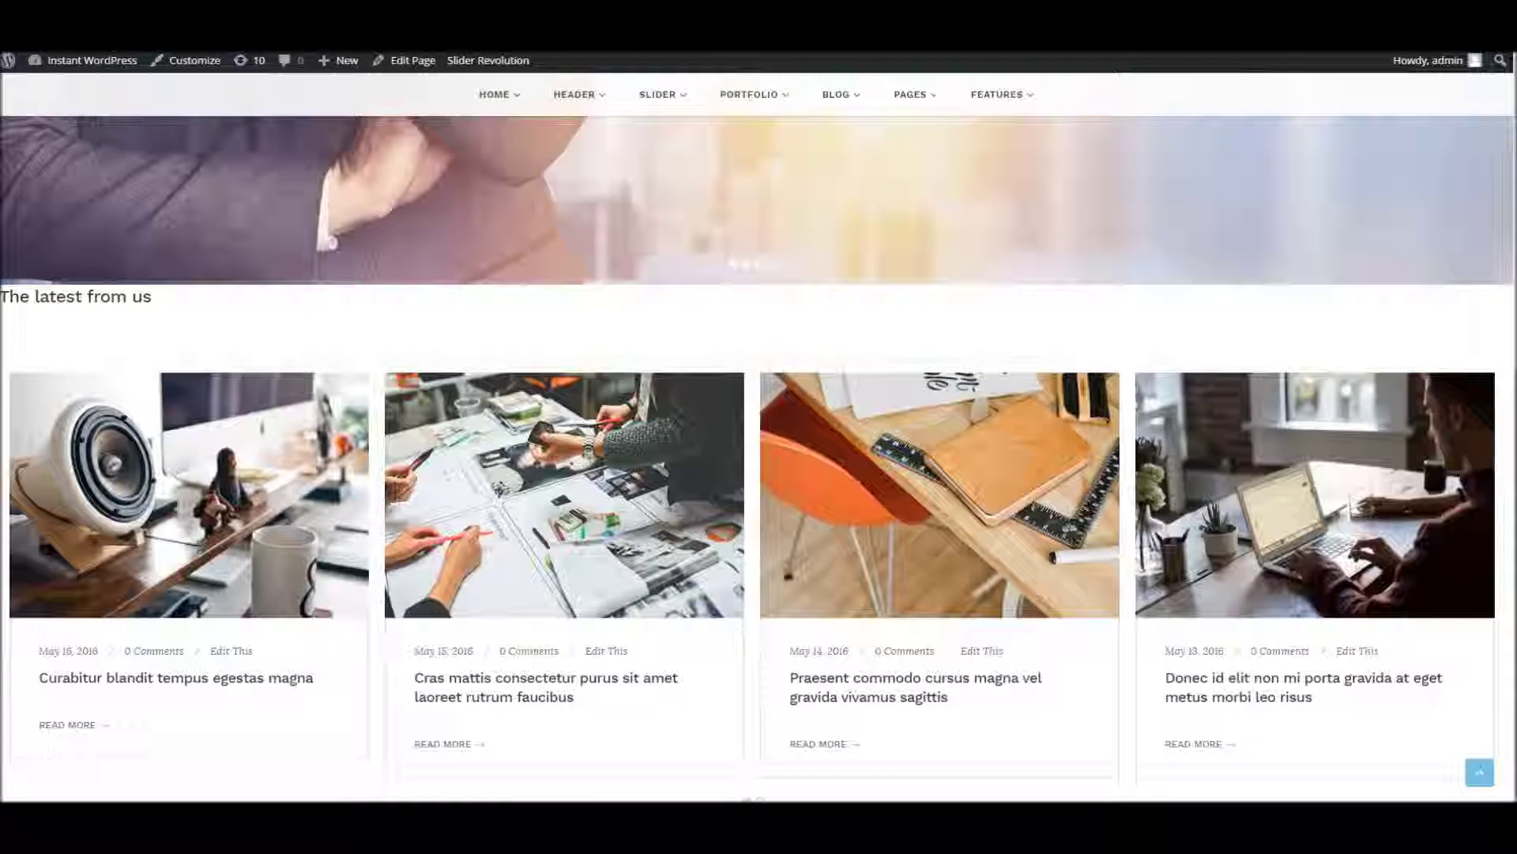
# Reload the live page to check the blog row's parallax background, and return to the page editor.
pyautogui.press('F5')
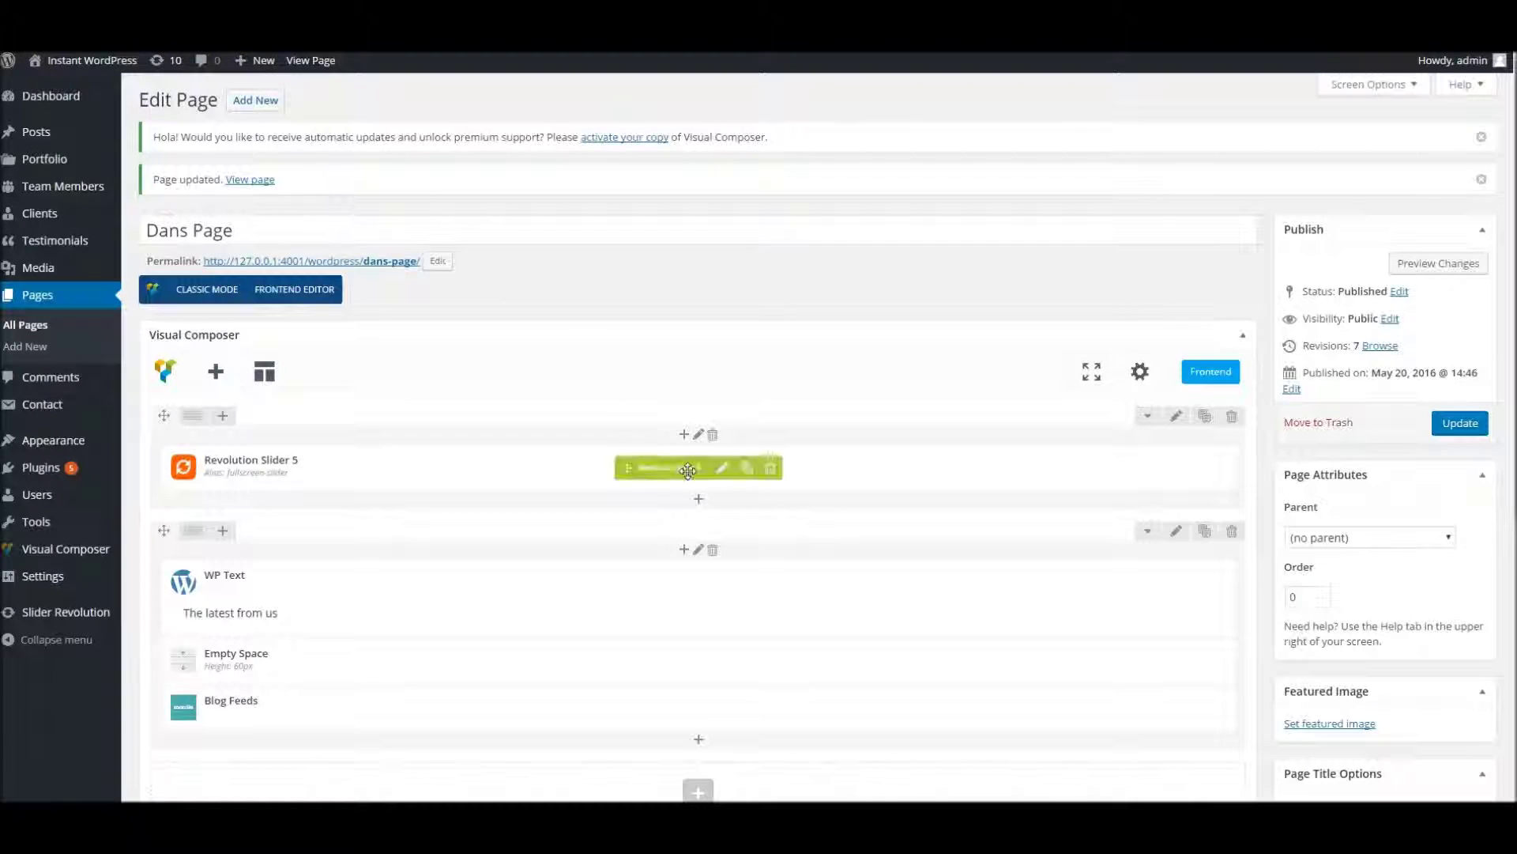
pyautogui.scroll(-5, 647, 495)
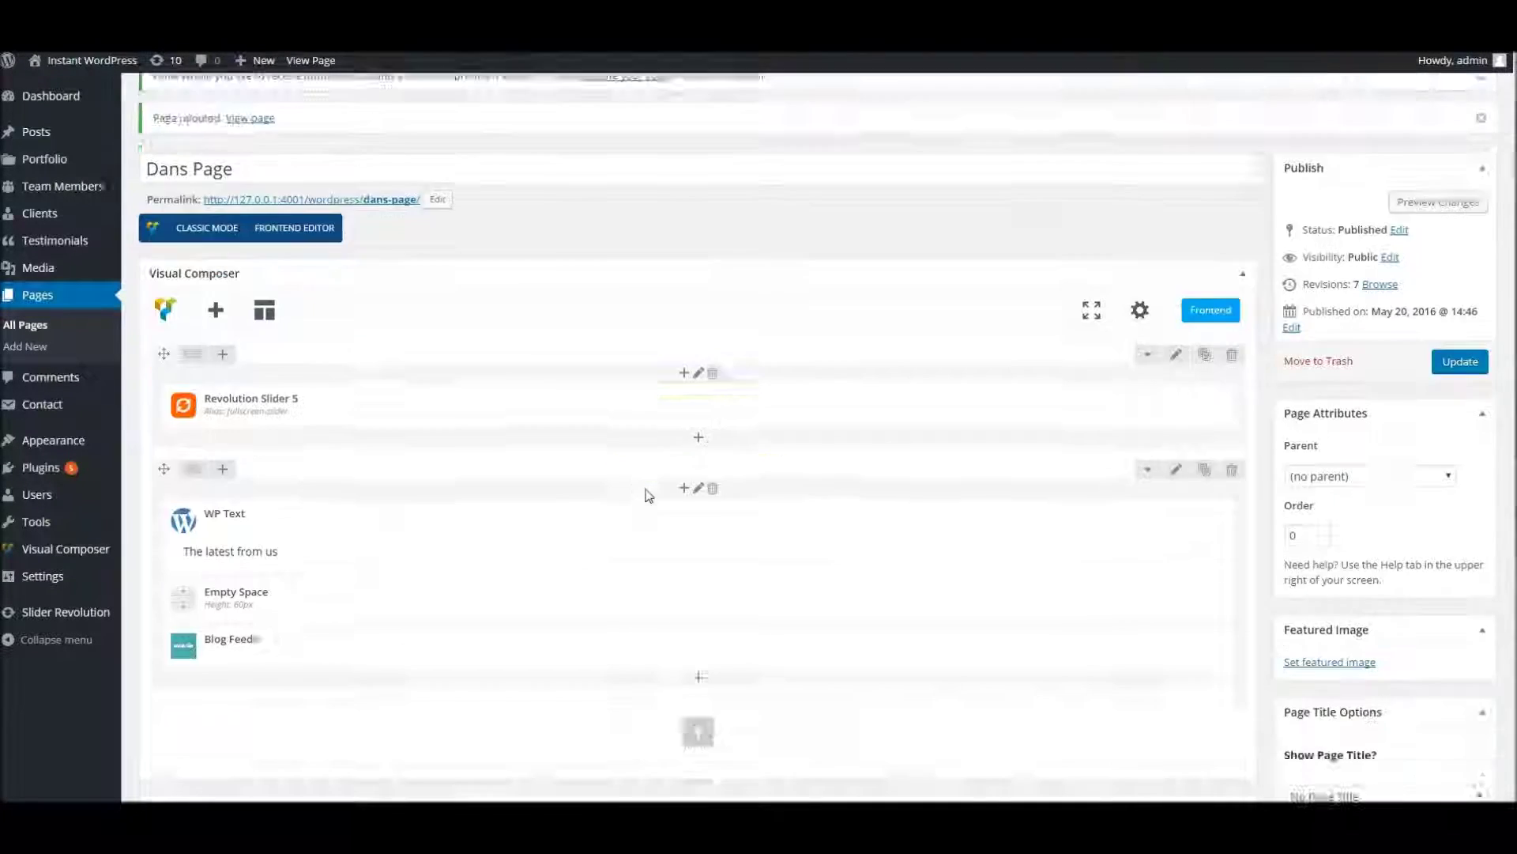